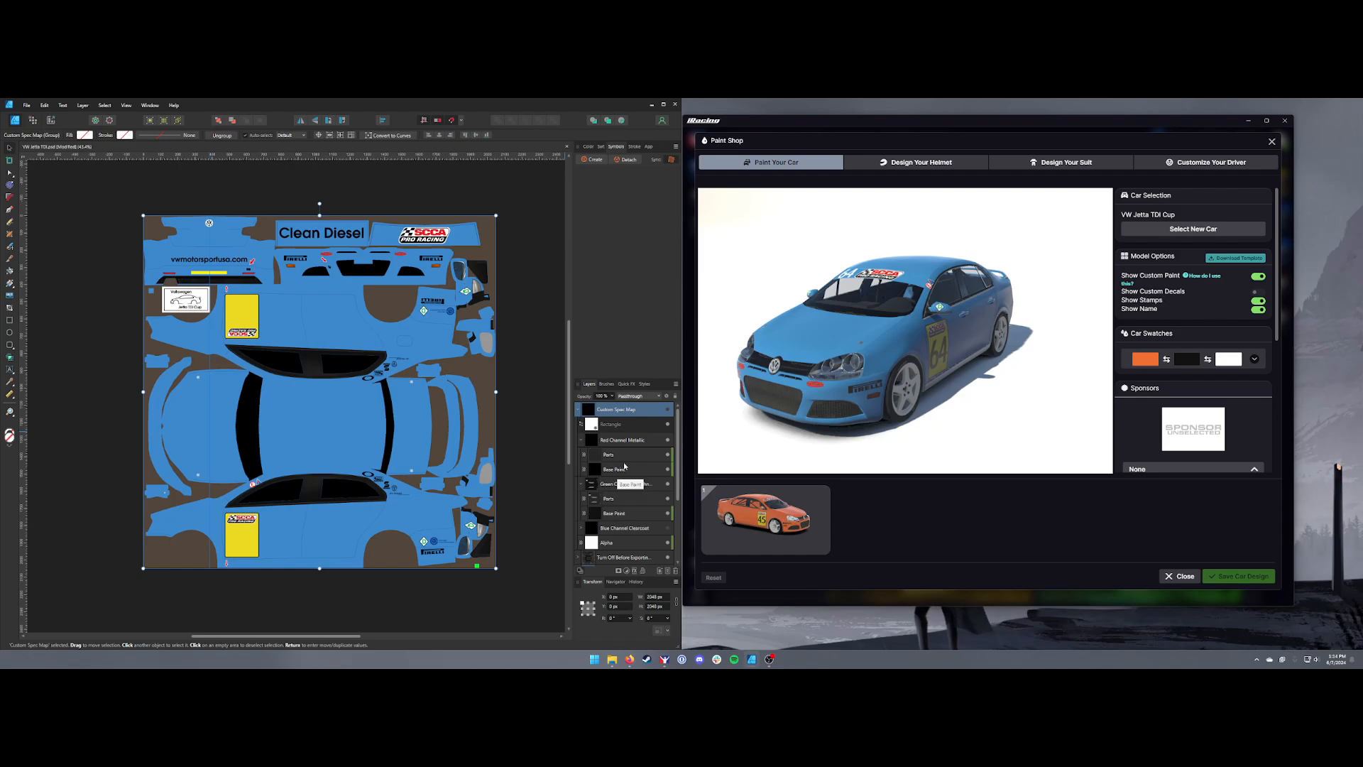
- Make the Custom Spec Map group visible and select the Parts layer in its Red Channel Metallic group
{"action": "left_click", "coordinate": [579, 411]}
{"action": "left_click", "coordinate": [579, 410]}
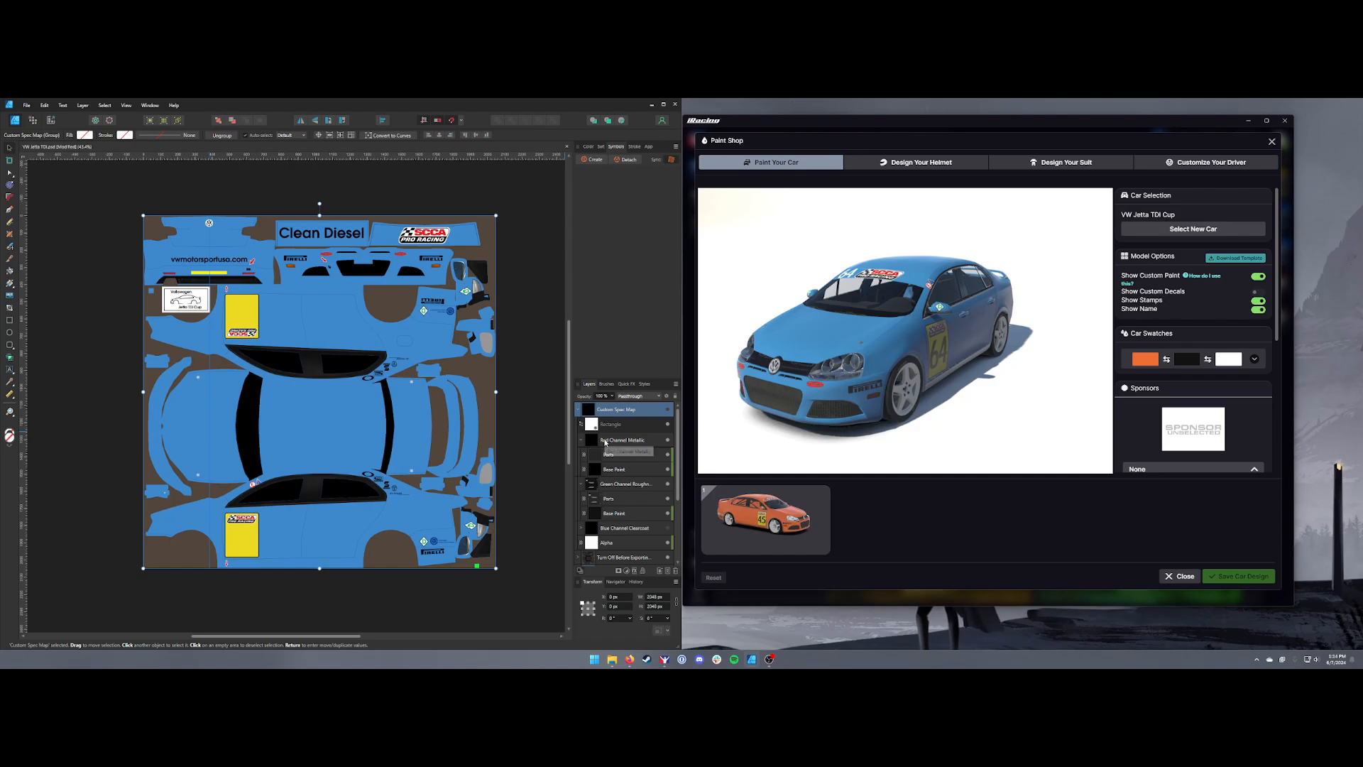
{"action": "scroll", "coordinate": [622, 490], "scroll_direction": "down", "scroll_amount": 2}
{"action": "scroll", "coordinate": [622, 495], "scroll_direction": "up", "scroll_amount": 2}
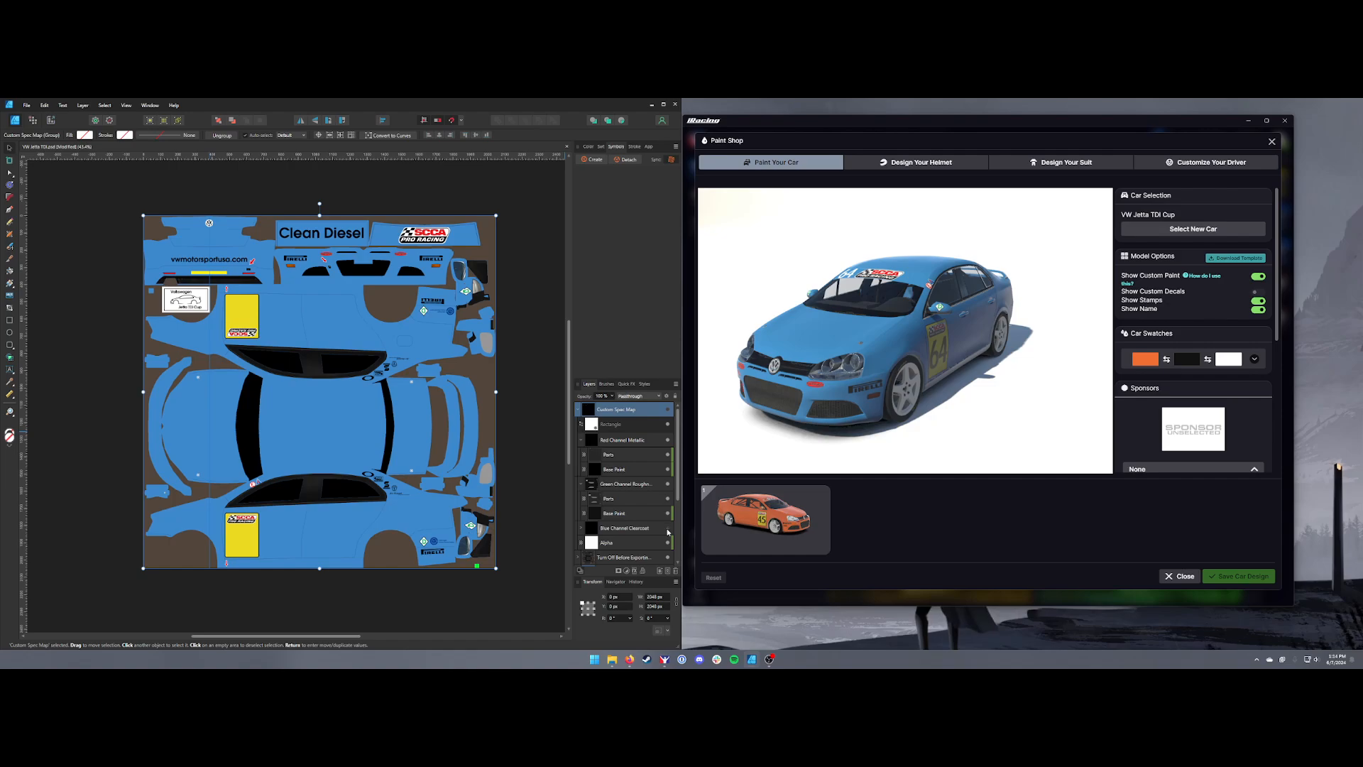
{"action": "left_click", "coordinate": [611, 455]}
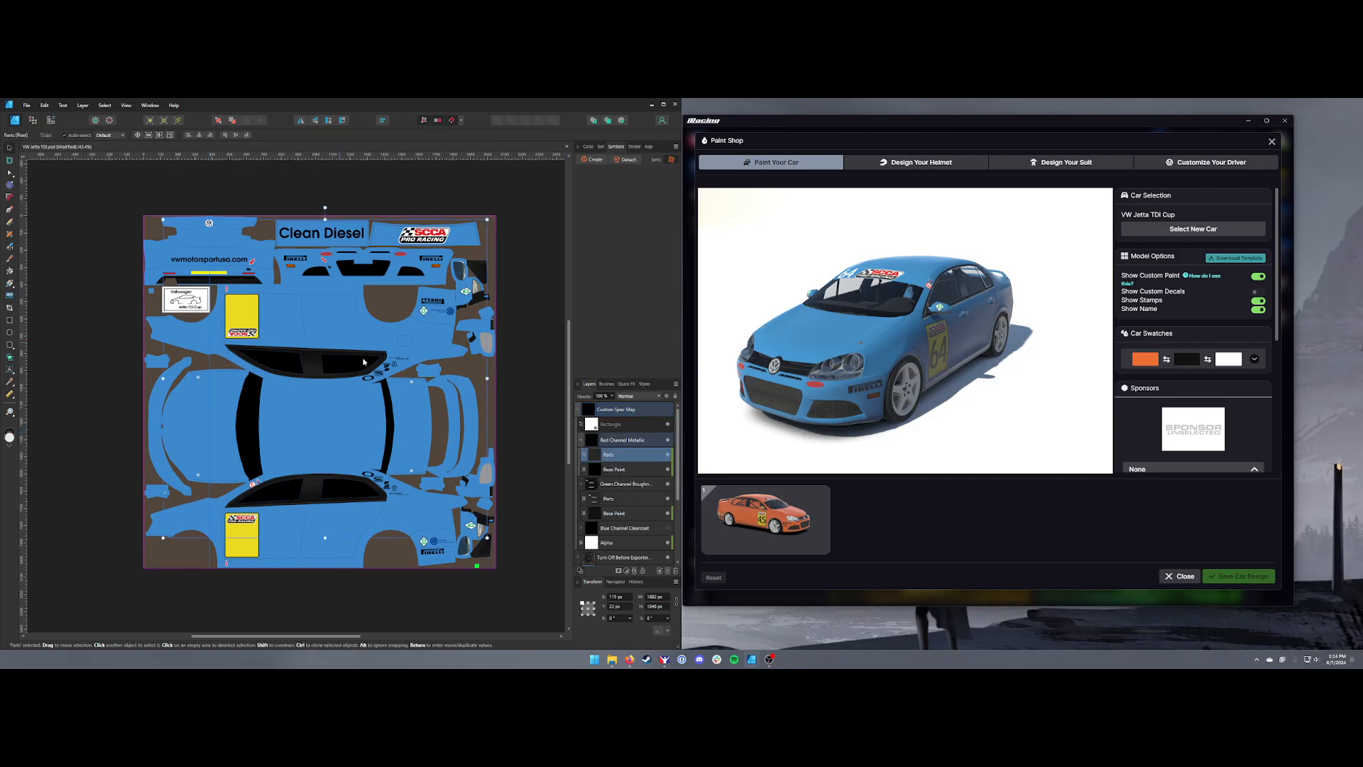
{"action": "left_click", "coordinate": [667, 409]}
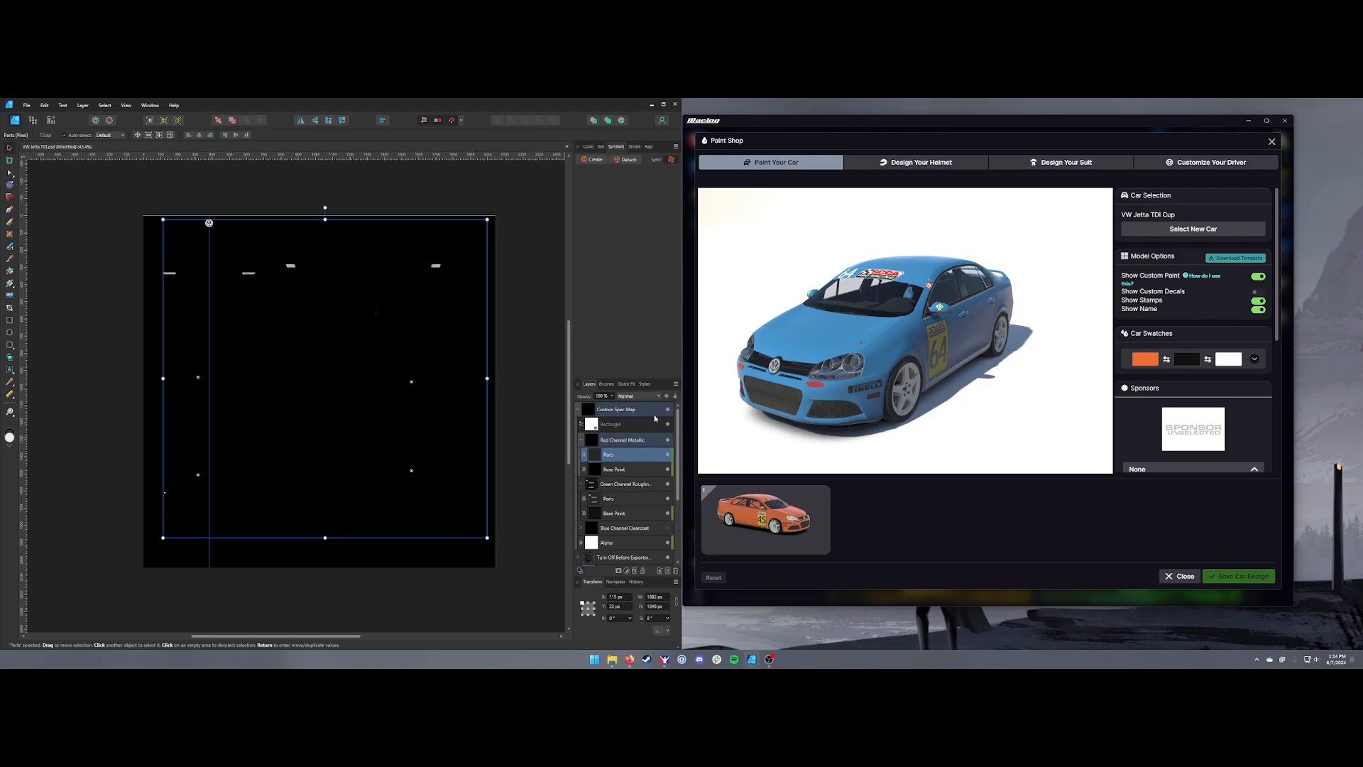
- Add a pure red colour overlay with the Multiply blend mode to the Red Channel Metallic group's Parts layer
{"action": "left_click", "coordinate": [627, 571]}
{"action": "left_click", "coordinate": [241, 331]}
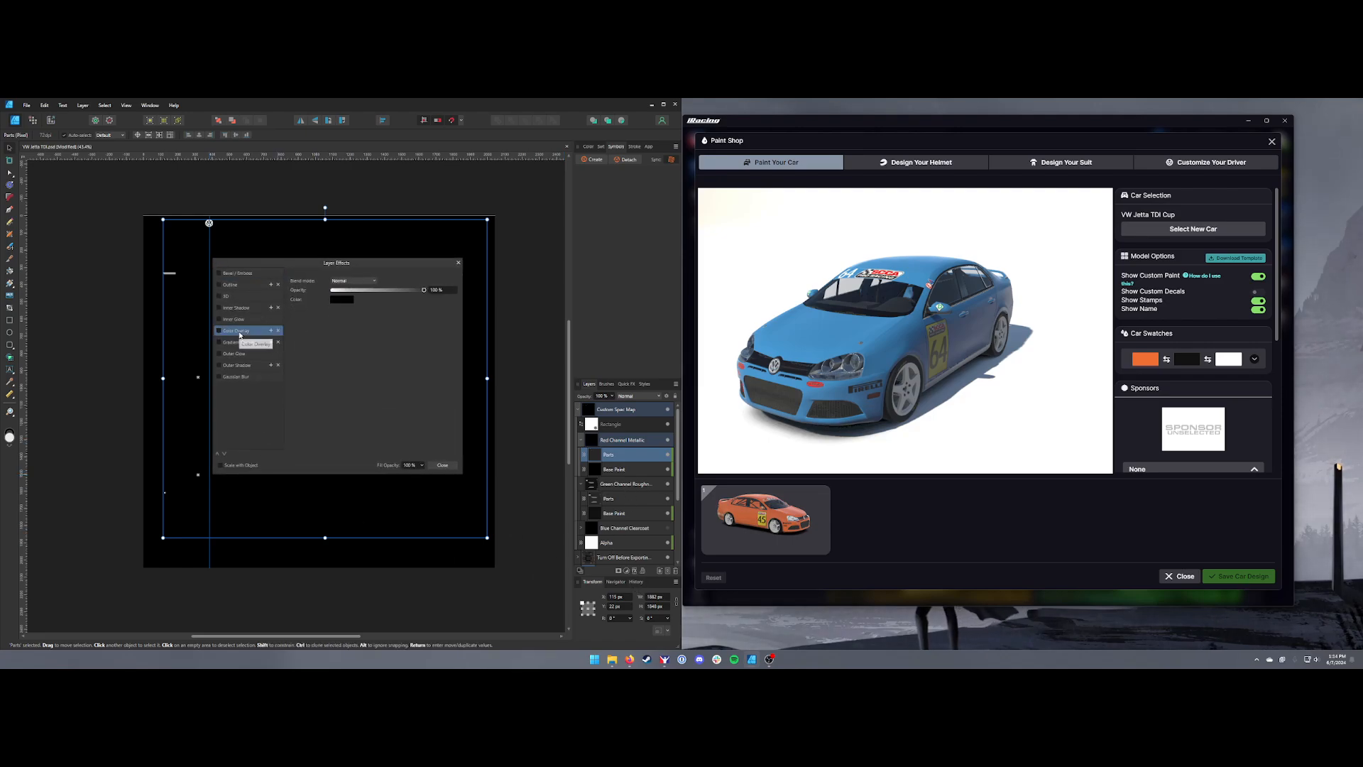
{"action": "left_click", "coordinate": [346, 298]}
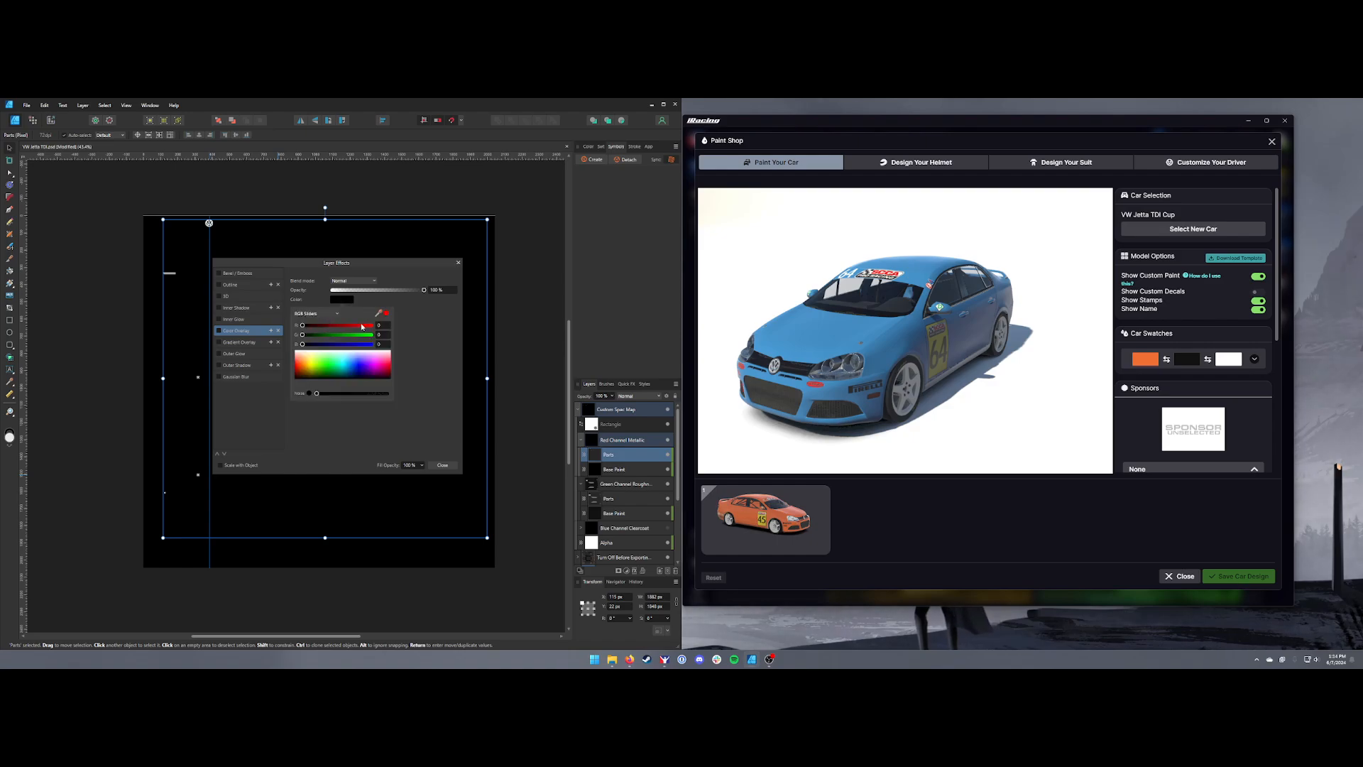
{"action": "left_click_drag", "start_coordinate": [363, 327], "coordinate": [380, 325]}
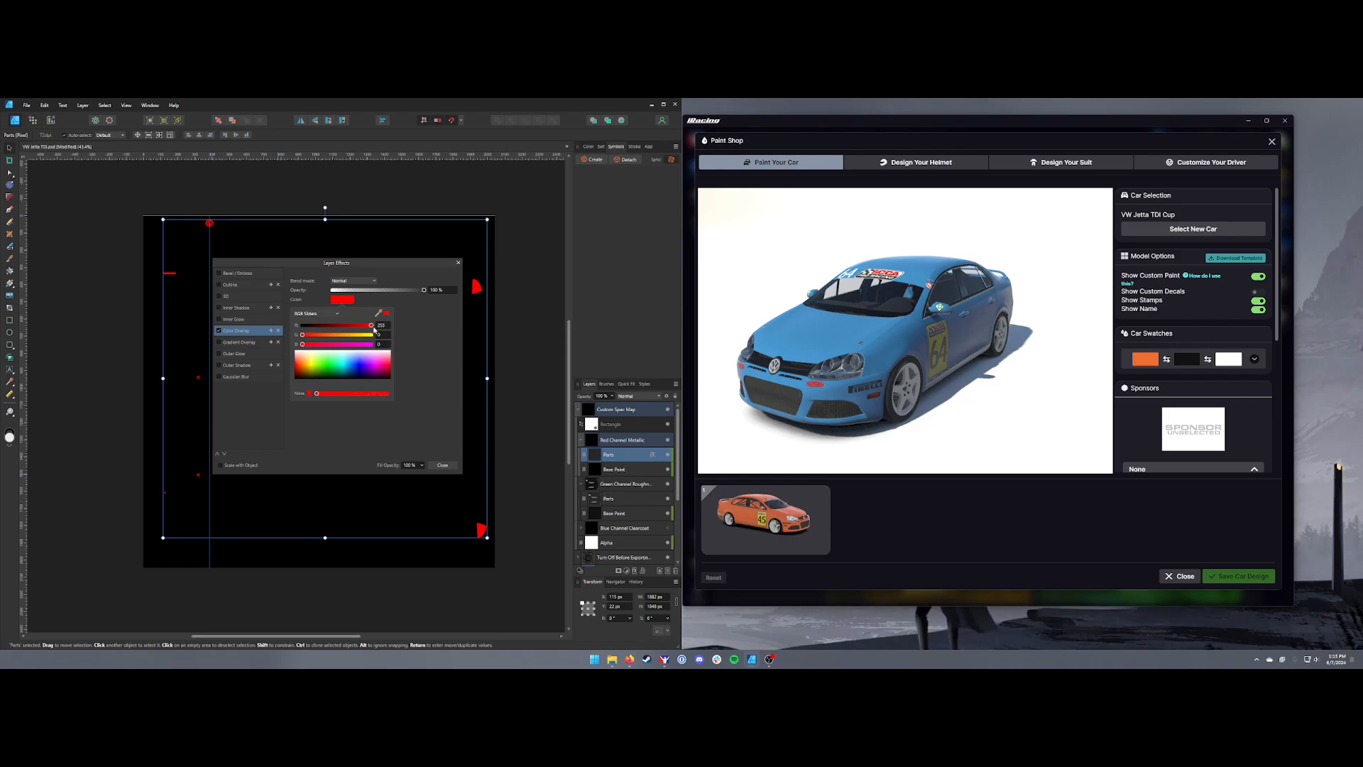
{"action": "left_click", "coordinate": [359, 282]}
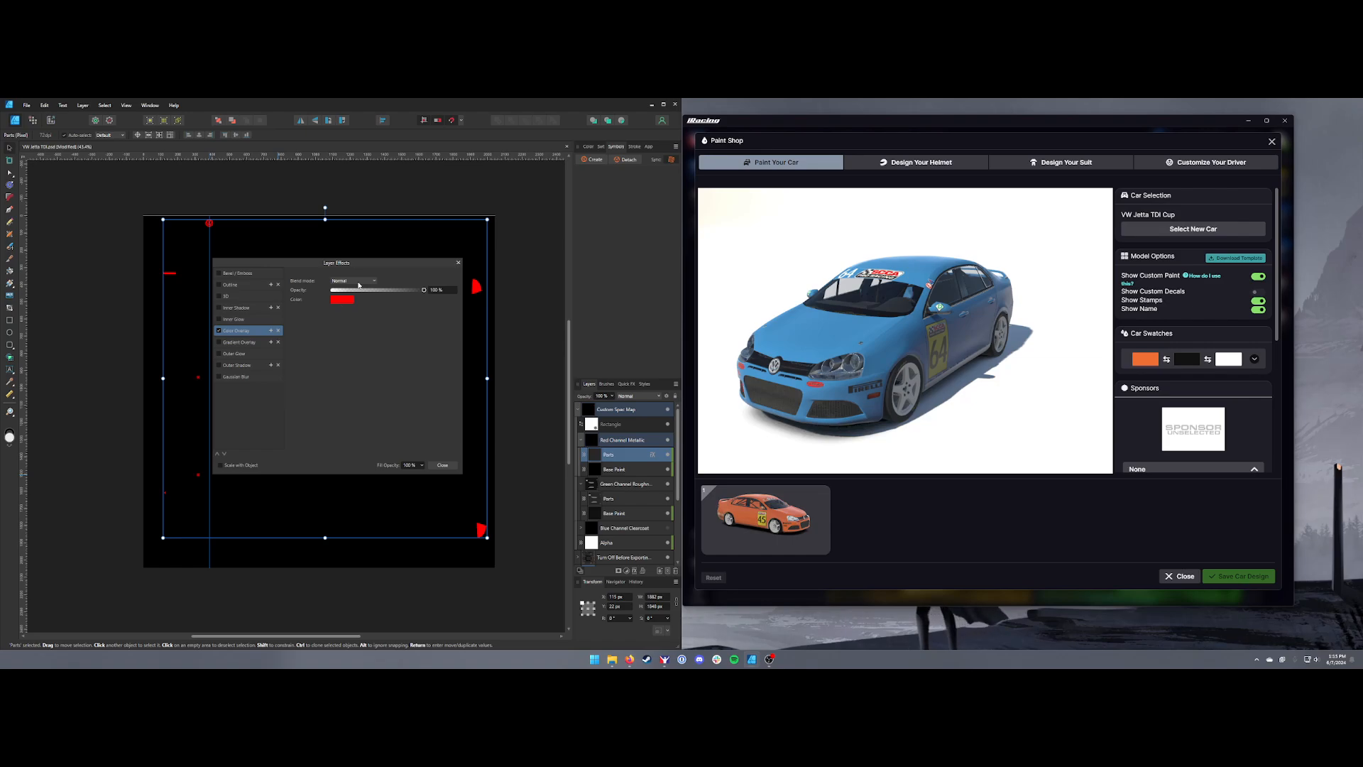
{"action": "left_click", "coordinate": [355, 281]}
{"action": "left_click", "coordinate": [342, 294]}
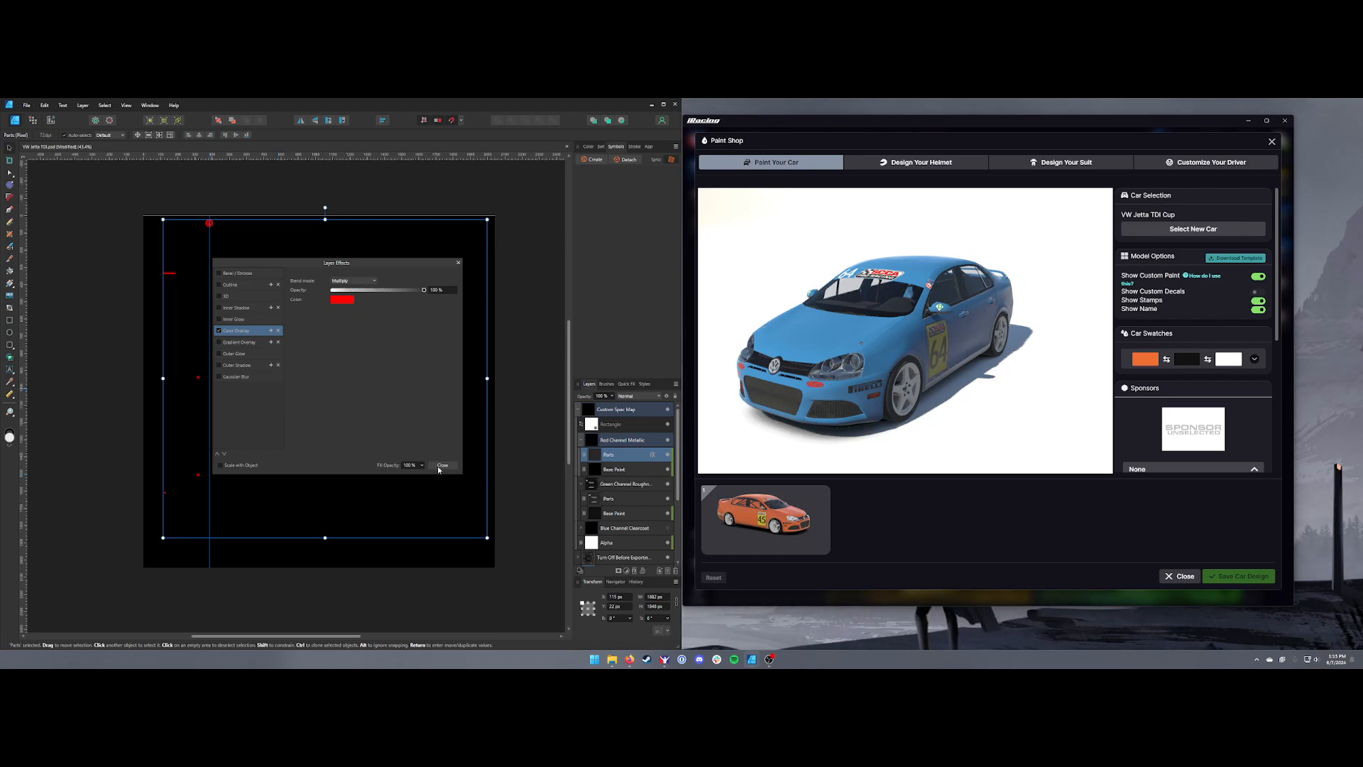
{"action": "left_click", "coordinate": [442, 465]}
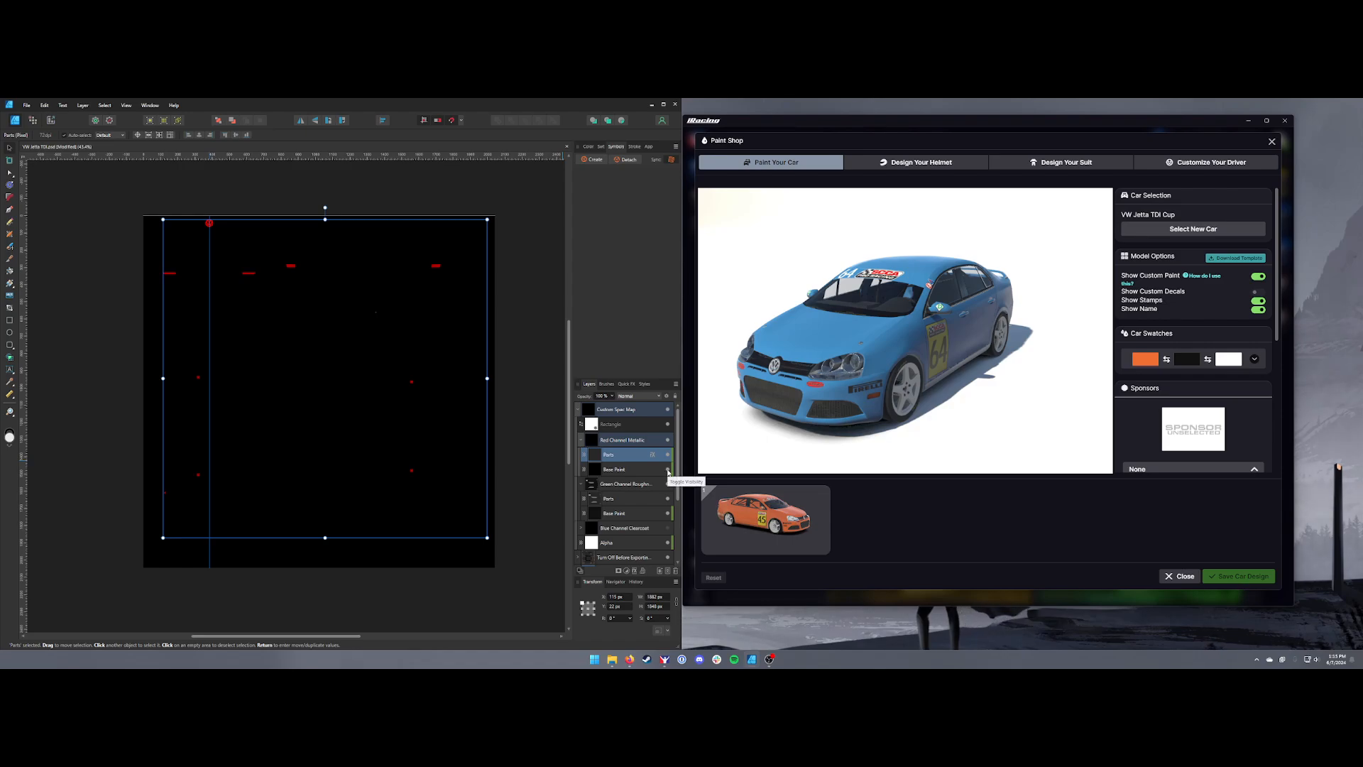
- Hide the red channel's Base Paint layer and give the green channel's Parts layer a pure green colour overlay in Multiply mode
{"action": "left_click", "coordinate": [667, 470]}
{"action": "left_click", "coordinate": [625, 499]}
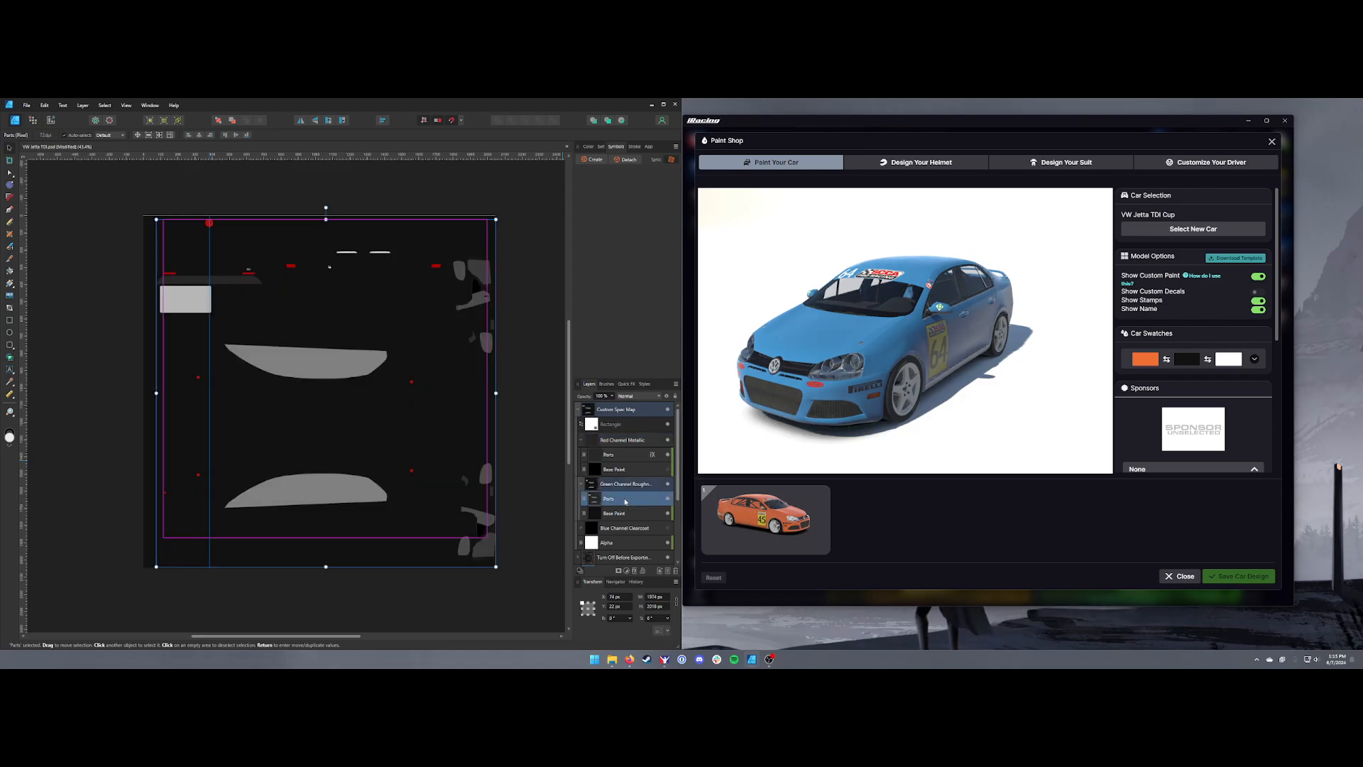
{"action": "left_click", "coordinate": [634, 571]}
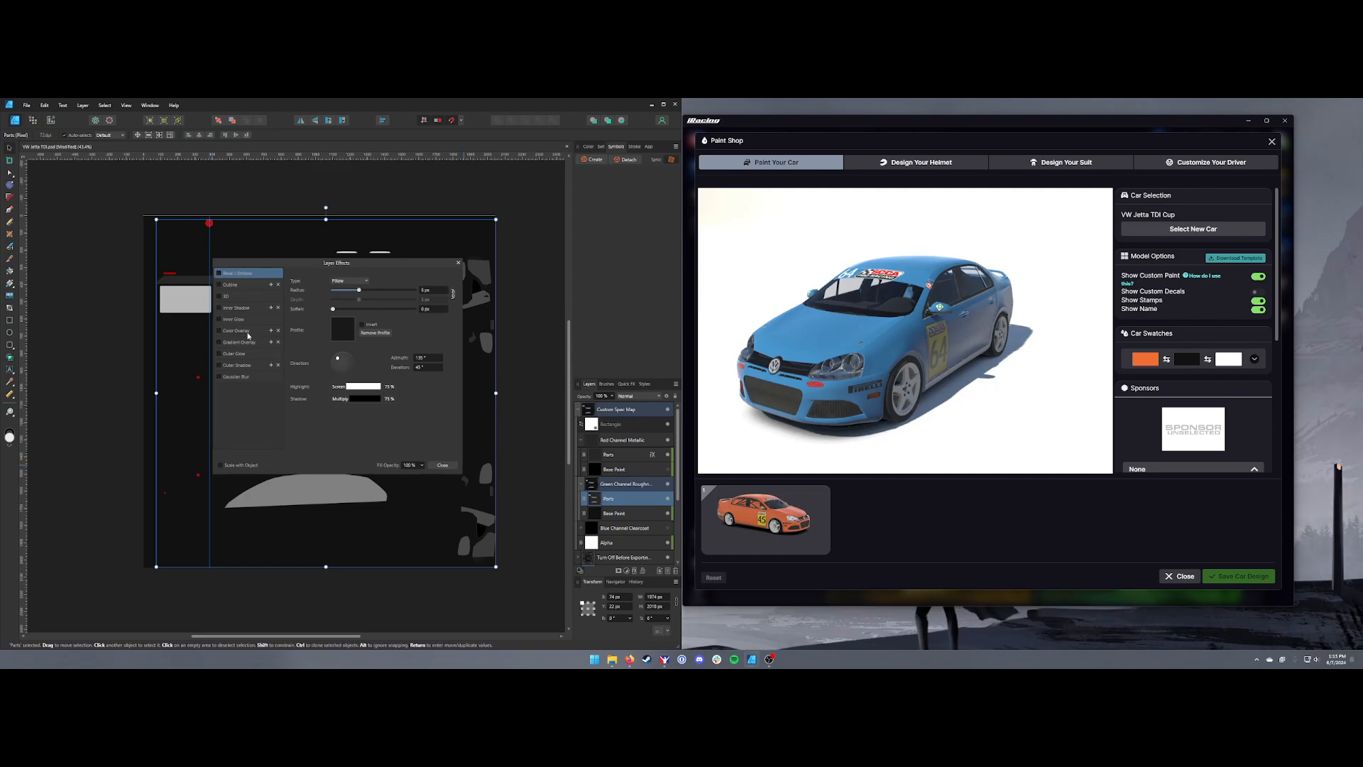
{"action": "left_click", "coordinate": [245, 330]}
{"action": "left_click", "coordinate": [340, 299]}
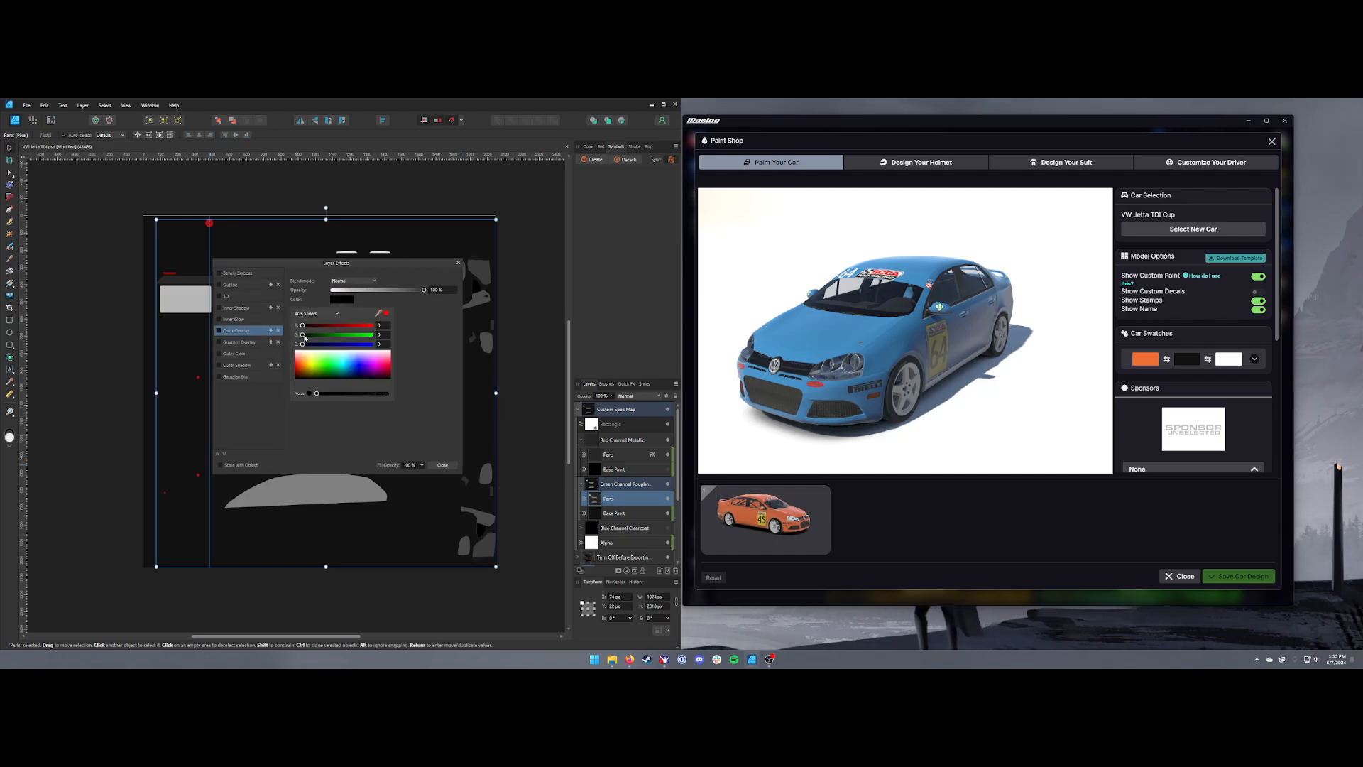
{"action": "left_click_drag", "start_coordinate": [304, 337], "coordinate": [372, 335]}
{"action": "left_click", "coordinate": [364, 284]}
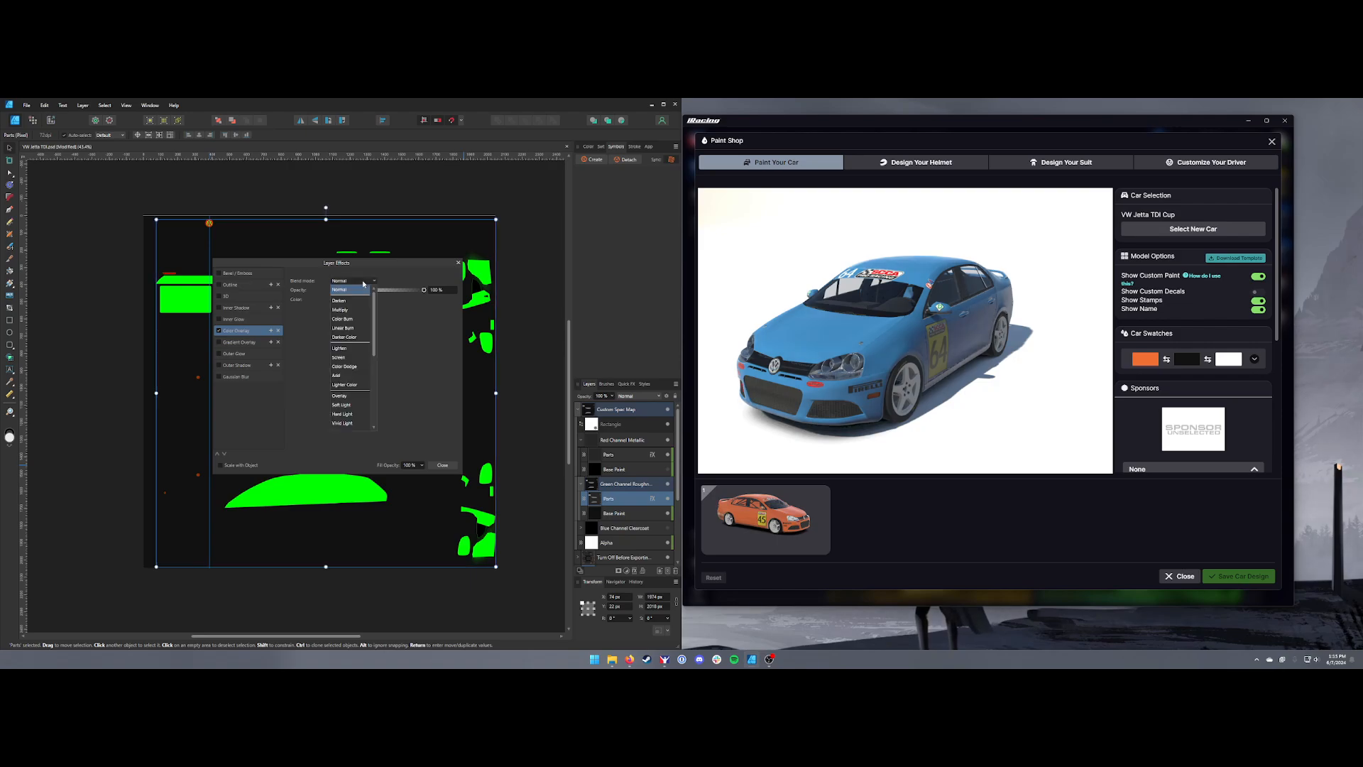
{"action": "left_click", "coordinate": [340, 310]}
{"action": "left_click", "coordinate": [342, 299]}
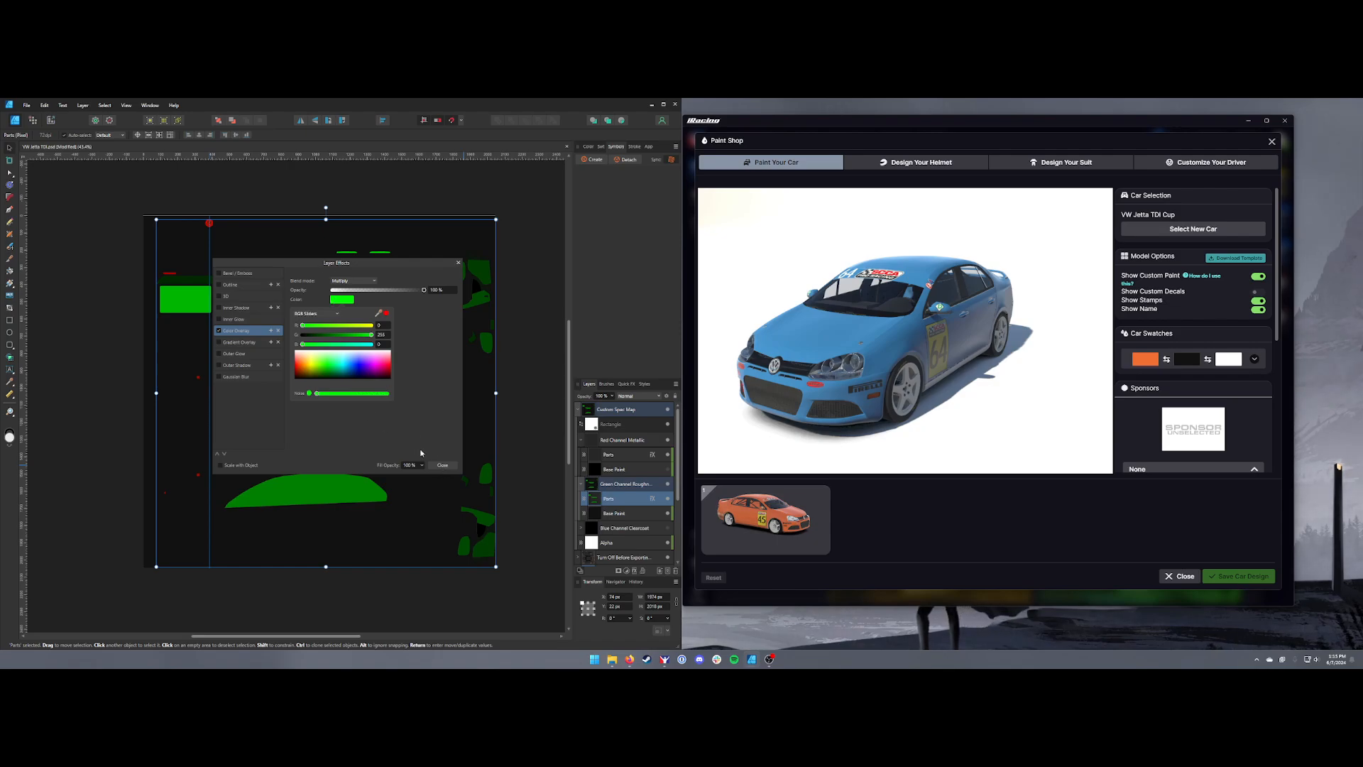
{"action": "left_click", "coordinate": [445, 467]}
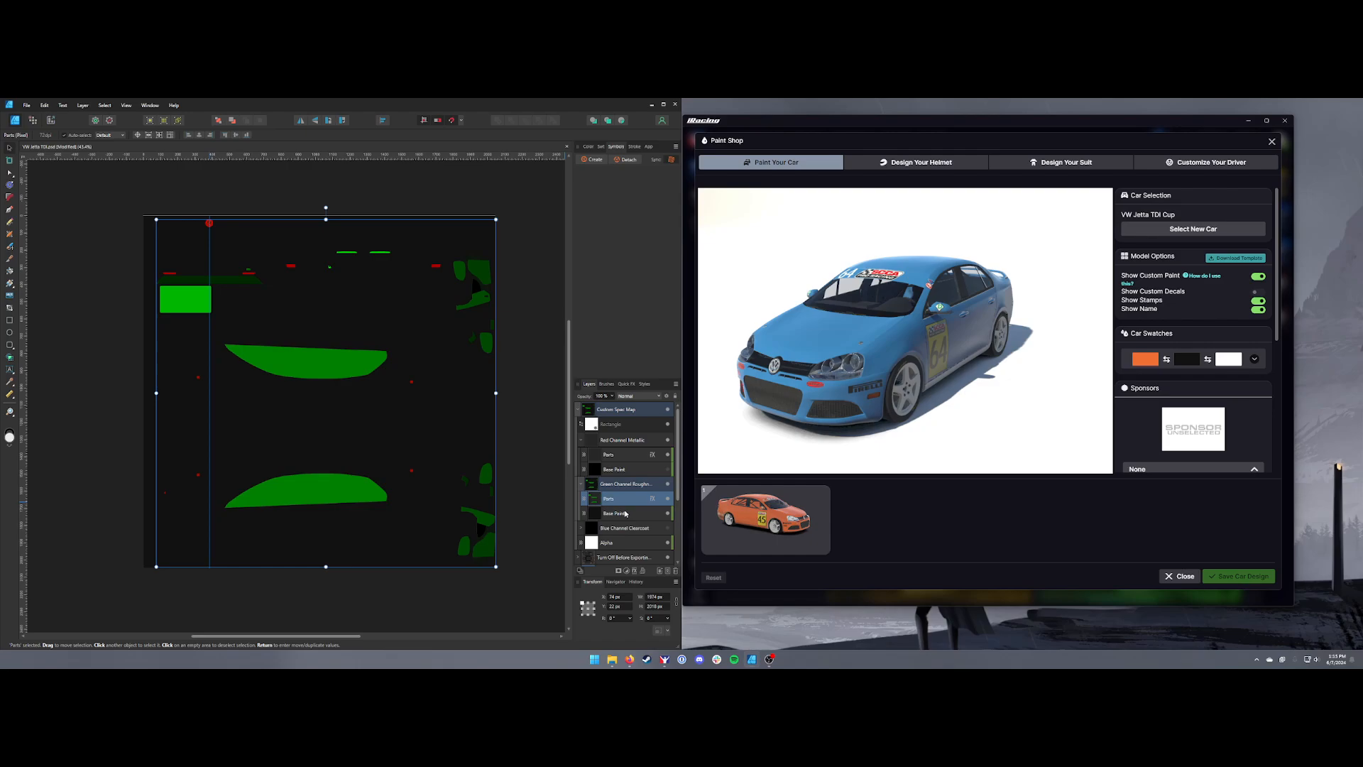
- Add a Normal-mode colour overlay to the green channel's Base Paint layer, mixing a strong green value with a moderate red value
{"action": "left_click", "coordinate": [628, 513]}
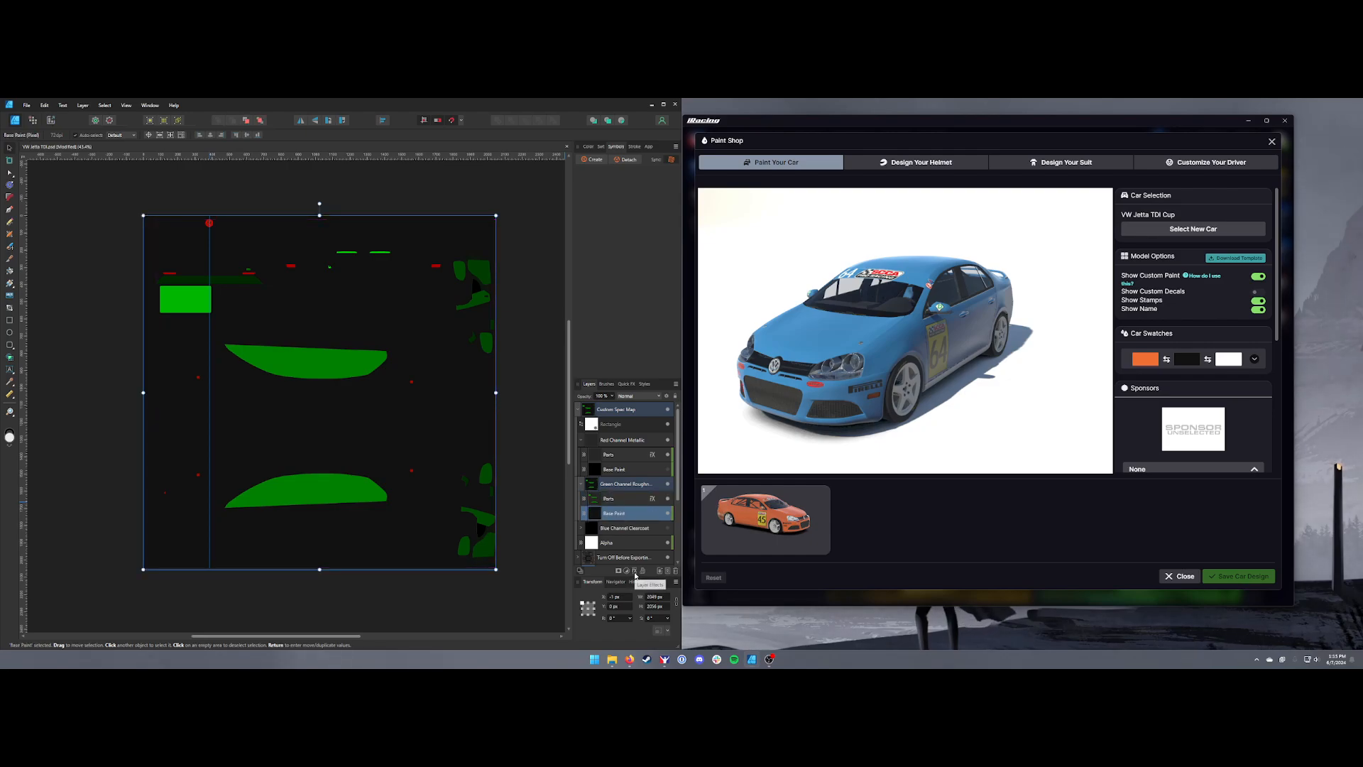
{"action": "left_click", "coordinate": [634, 570]}
{"action": "left_click", "coordinate": [237, 331]}
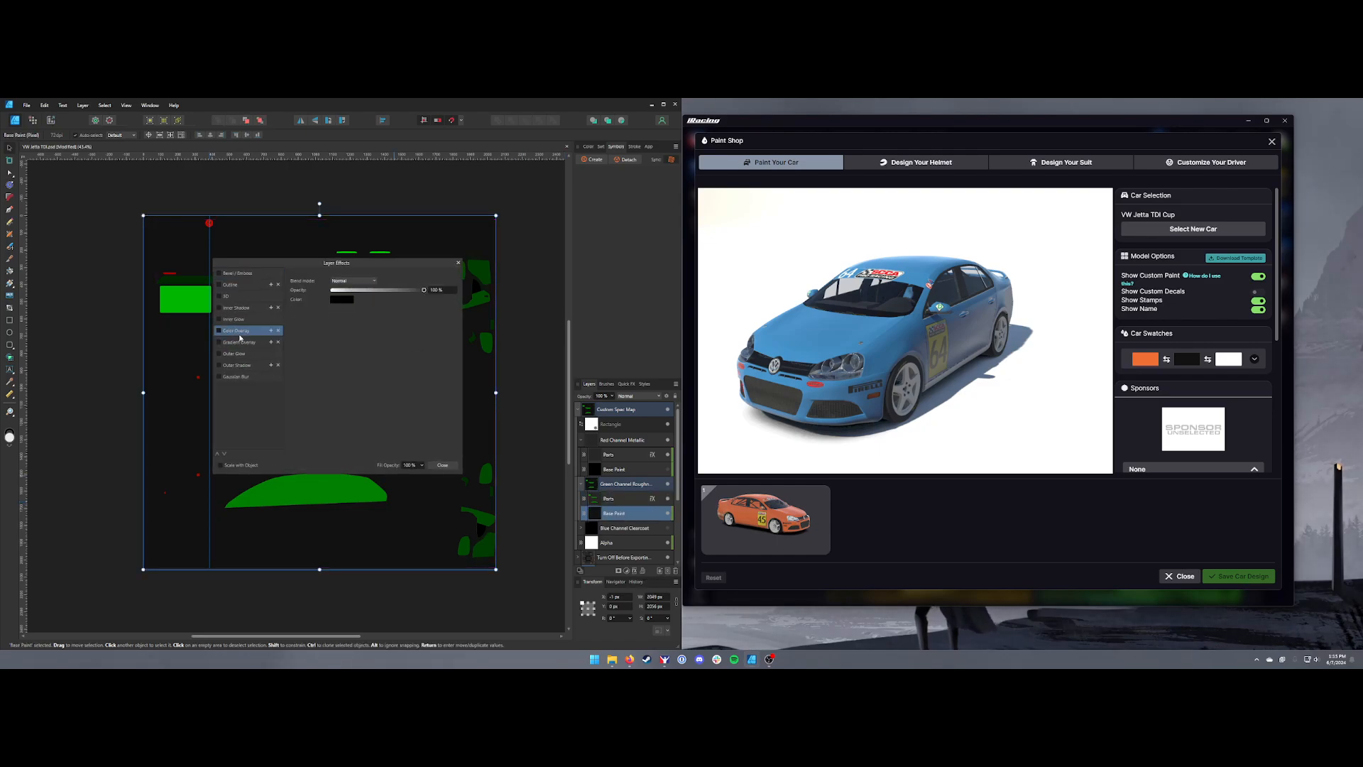
{"action": "left_click", "coordinate": [342, 299]}
{"action": "left_click", "coordinate": [331, 335]}
{"action": "mouse_move", "coordinate": [333, 339]}
{"action": "left_mouse_down"}
{"action": "mouse_move", "coordinate": [360, 338]}
{"action": "mouse_move", "coordinate": [330, 326]}
{"action": "left_mouse_up"}
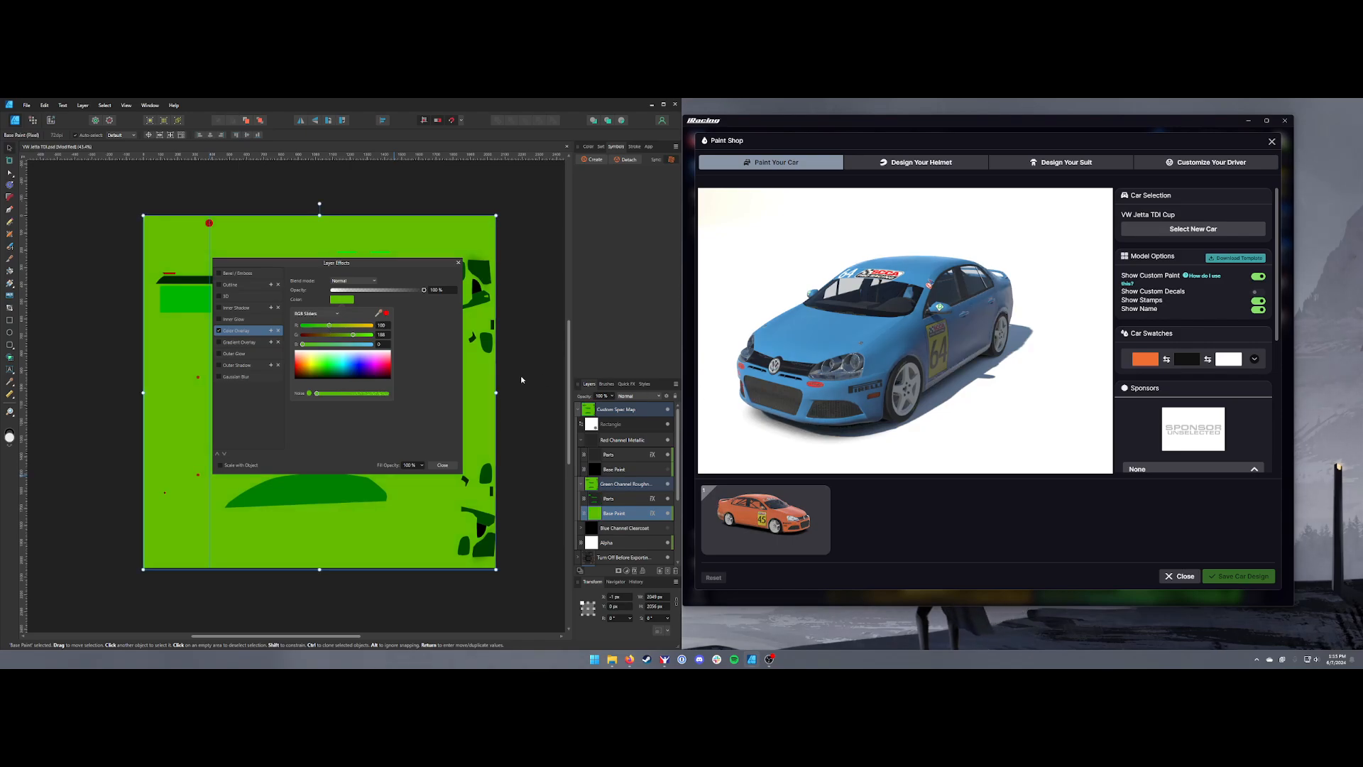
- Try the Base Paint overlay with red raised to its maximum and then green reduced to zero
{"action": "left_click_drag", "start_coordinate": [891, 380], "coordinate": [841, 376]}
{"action": "left_click", "coordinate": [341, 298]}
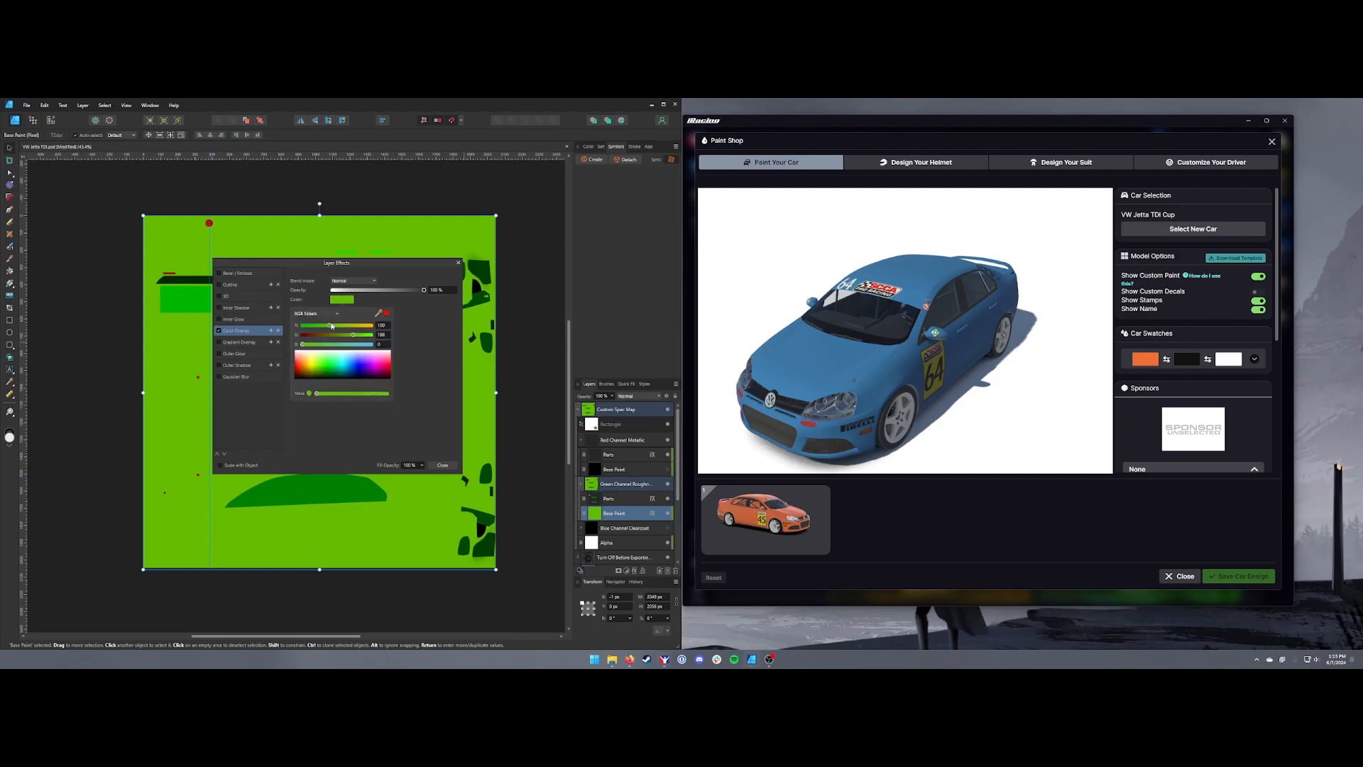
{"action": "left_click_drag", "start_coordinate": [330, 325], "coordinate": [372, 325]}
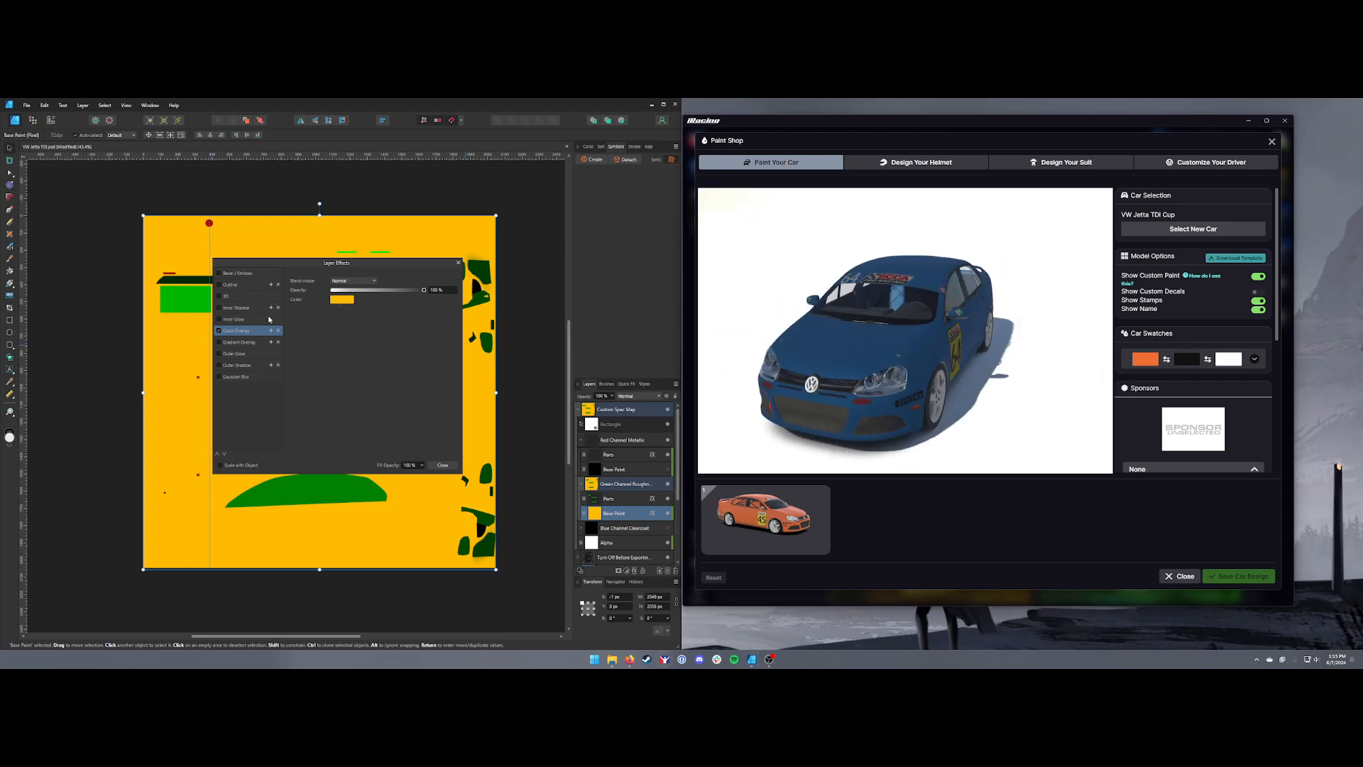
{"action": "left_click", "coordinate": [341, 298]}
{"action": "left_click_drag", "start_coordinate": [355, 334], "coordinate": [302, 334]}
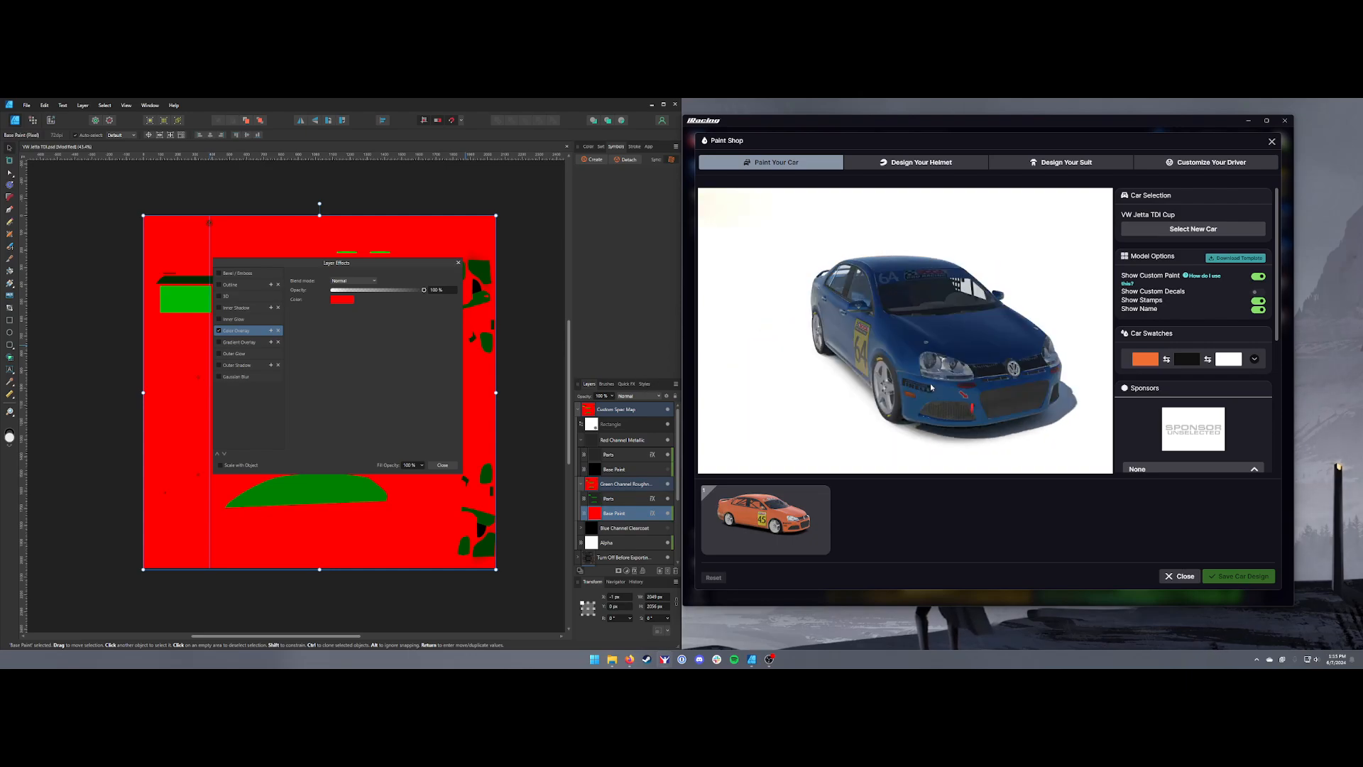
- Set the Base Paint overlay colour to a yellow-green mix and finish editing the layer effects
{"action": "left_click", "coordinate": [340, 300]}
{"action": "left_click_drag", "start_coordinate": [302, 335], "coordinate": [353, 335]}
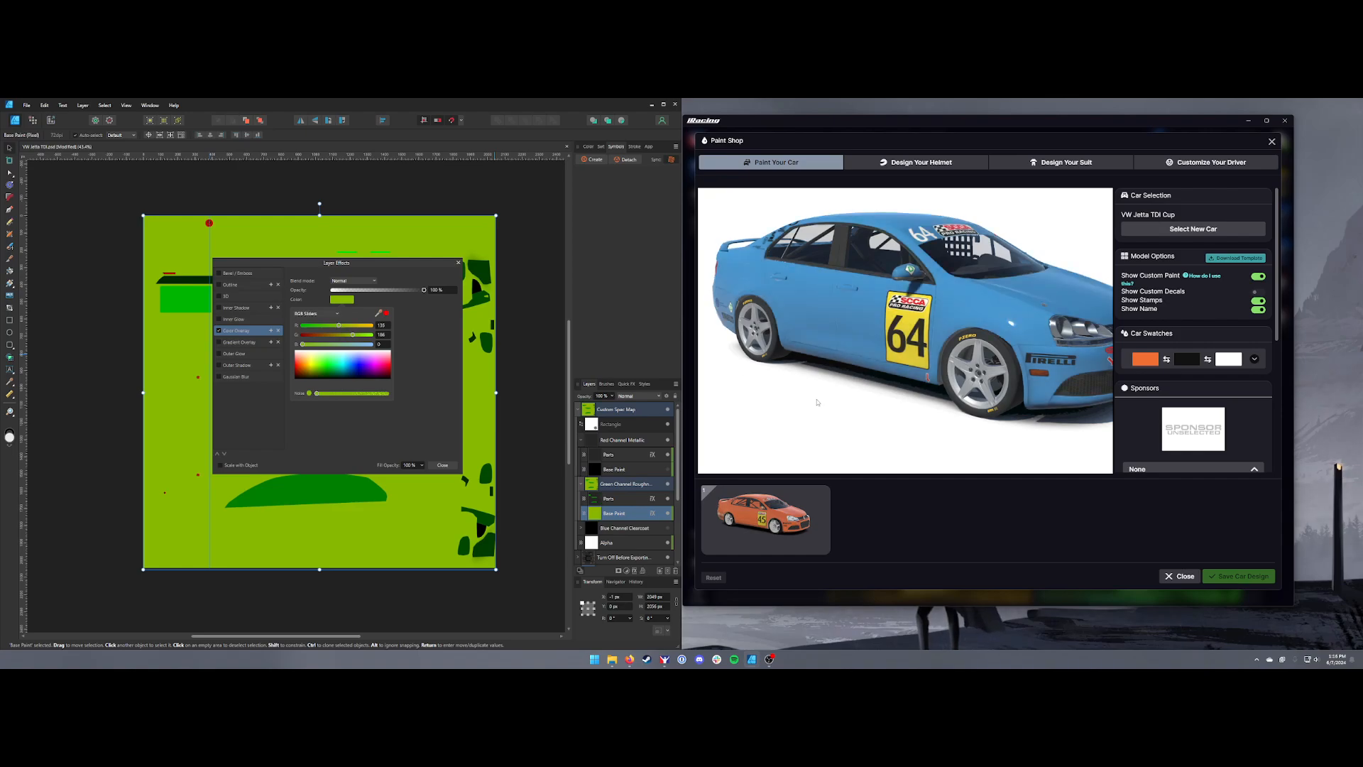
{"action": "left_click", "coordinate": [453, 466]}
{"action": "left_click", "coordinate": [453, 467]}
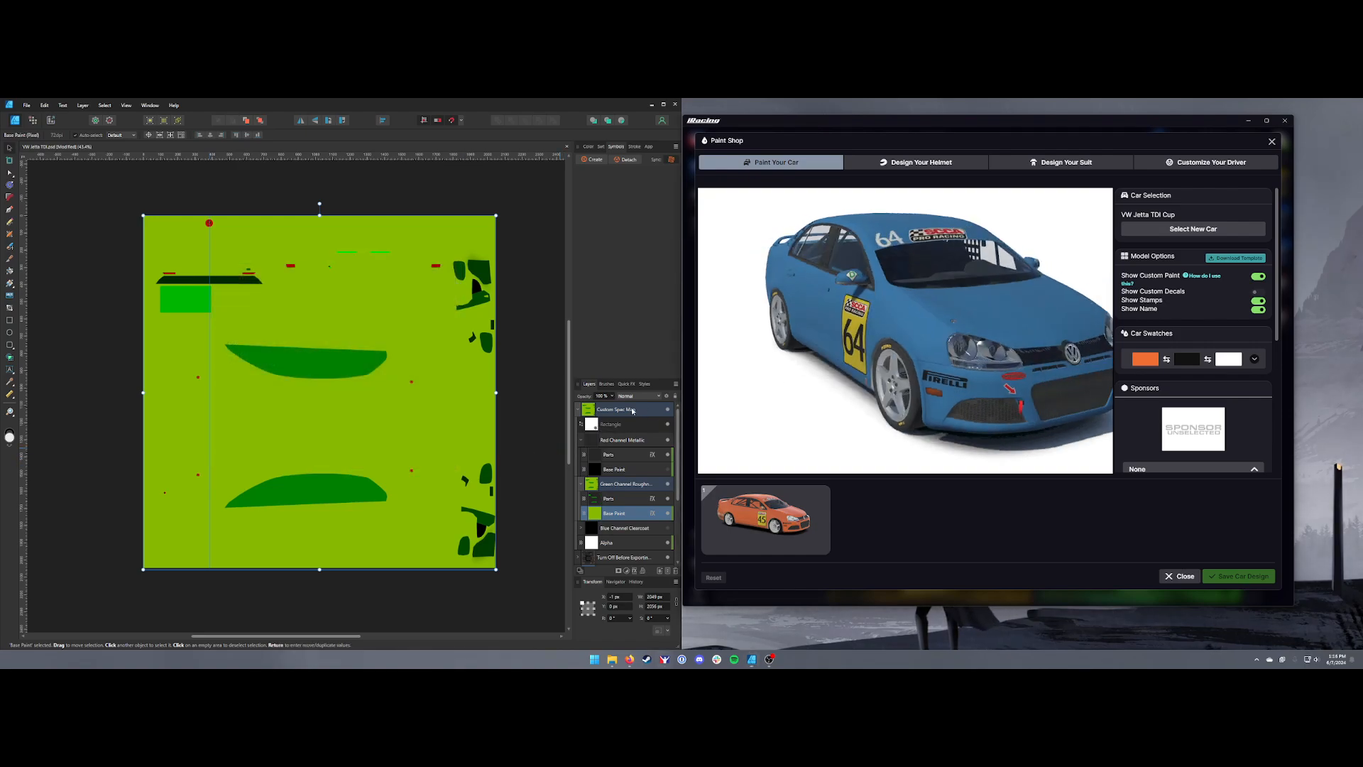
- Hide the Custom Spec Map group and show the Wire layer inside the Turn Off Before Exporting group
{"action": "left_click", "coordinate": [579, 409]}
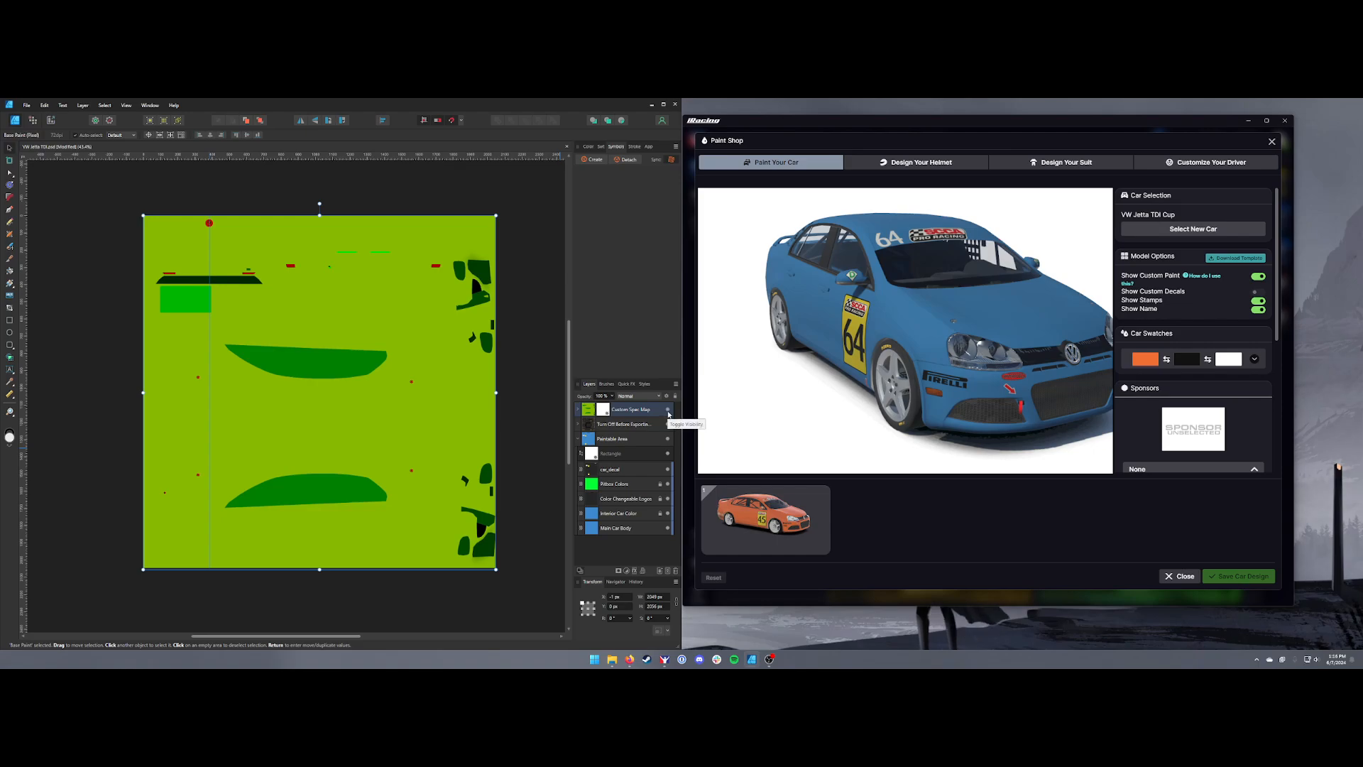
{"action": "left_click", "coordinate": [667, 411]}
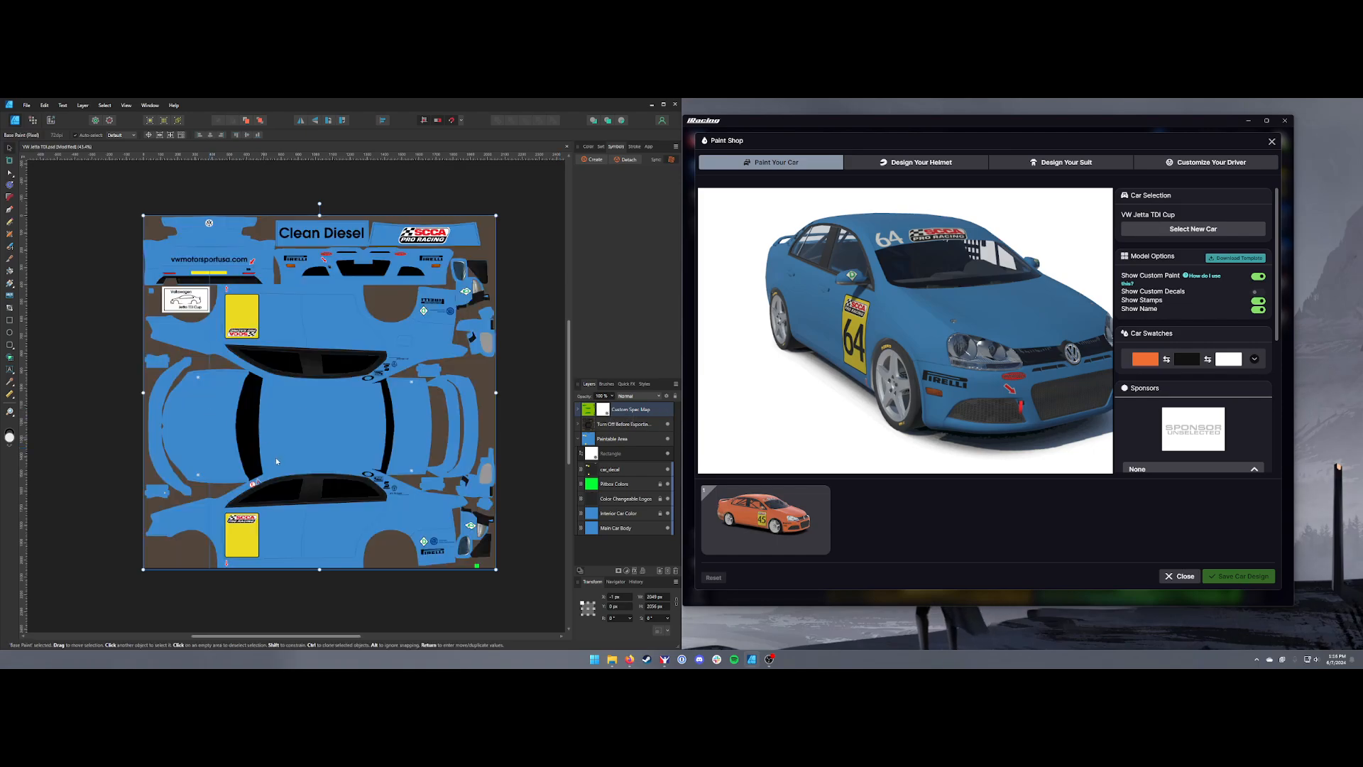
{"action": "left_click", "coordinate": [609, 477]}
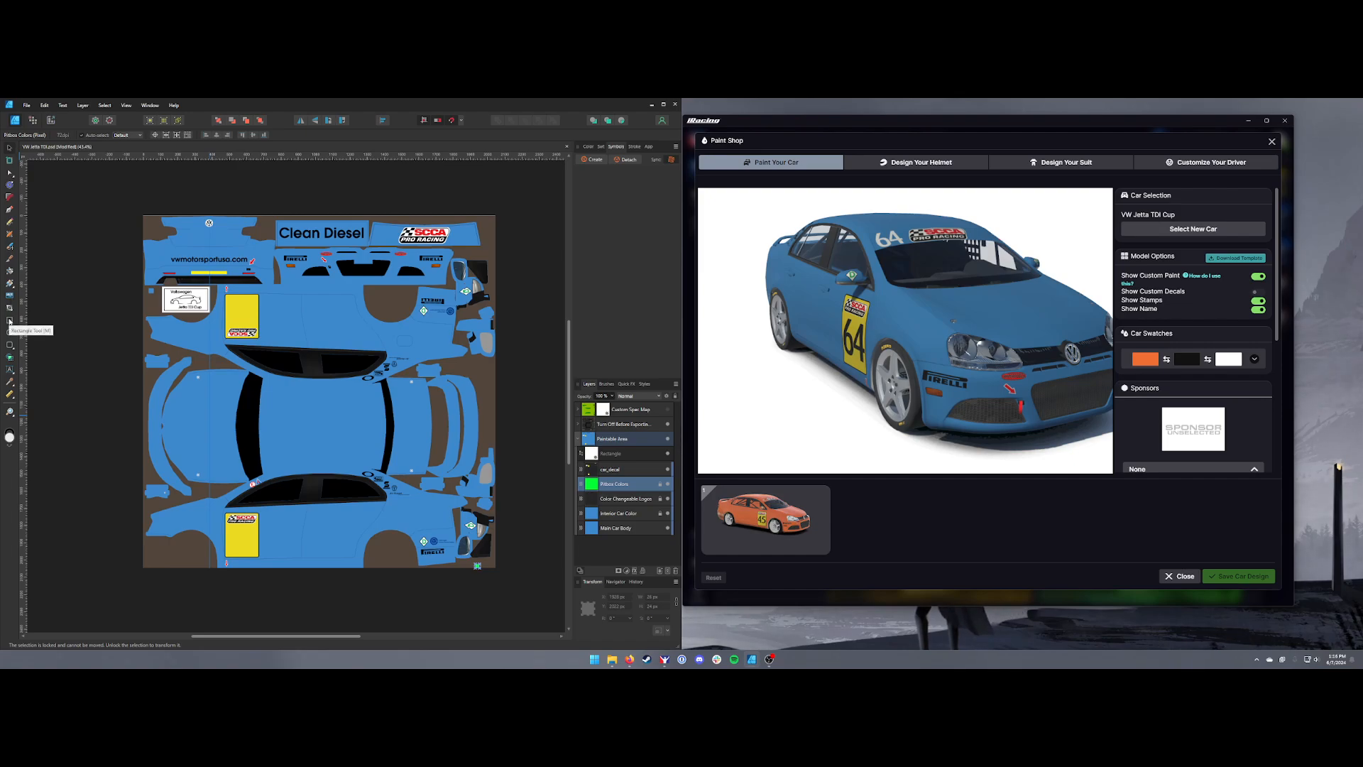
{"action": "left_click", "coordinate": [578, 423]}
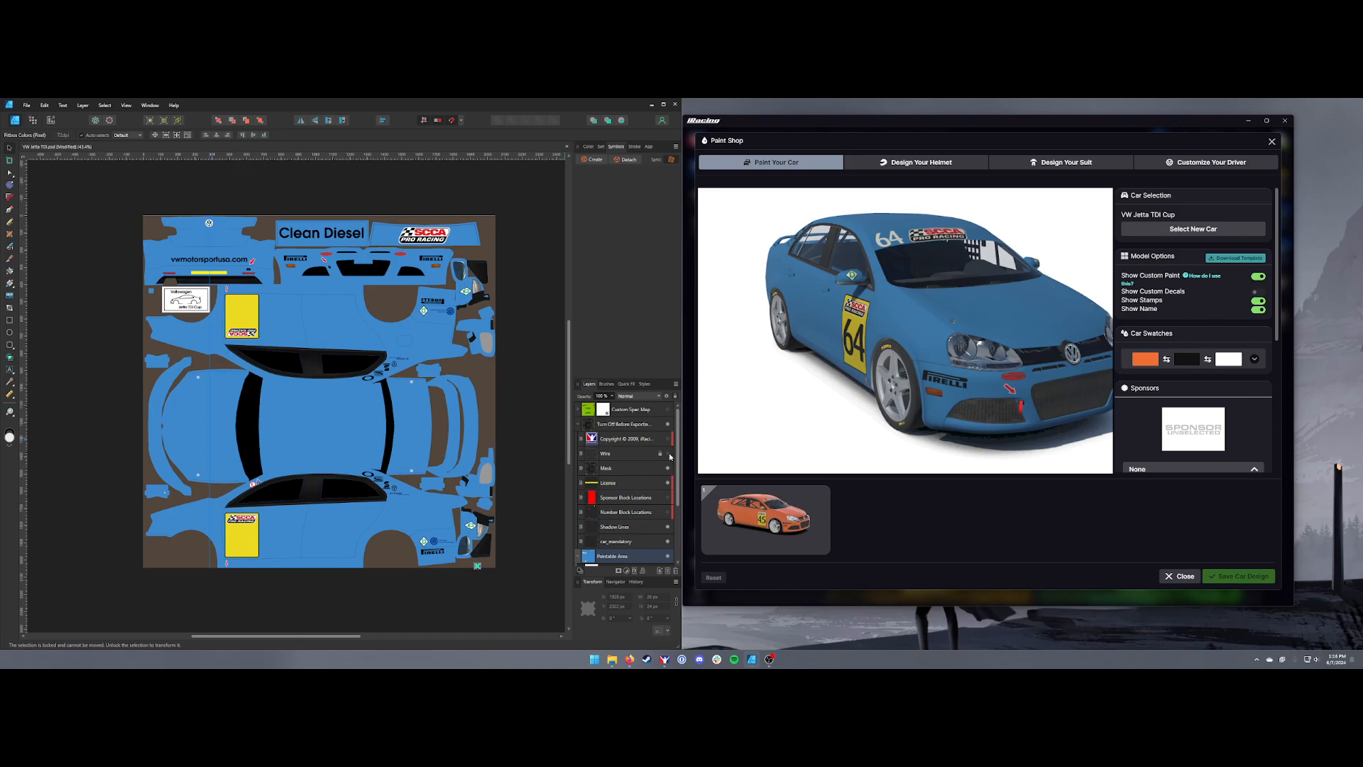
{"action": "left_click", "coordinate": [668, 453]}
{"action": "left_click", "coordinate": [578, 424]}
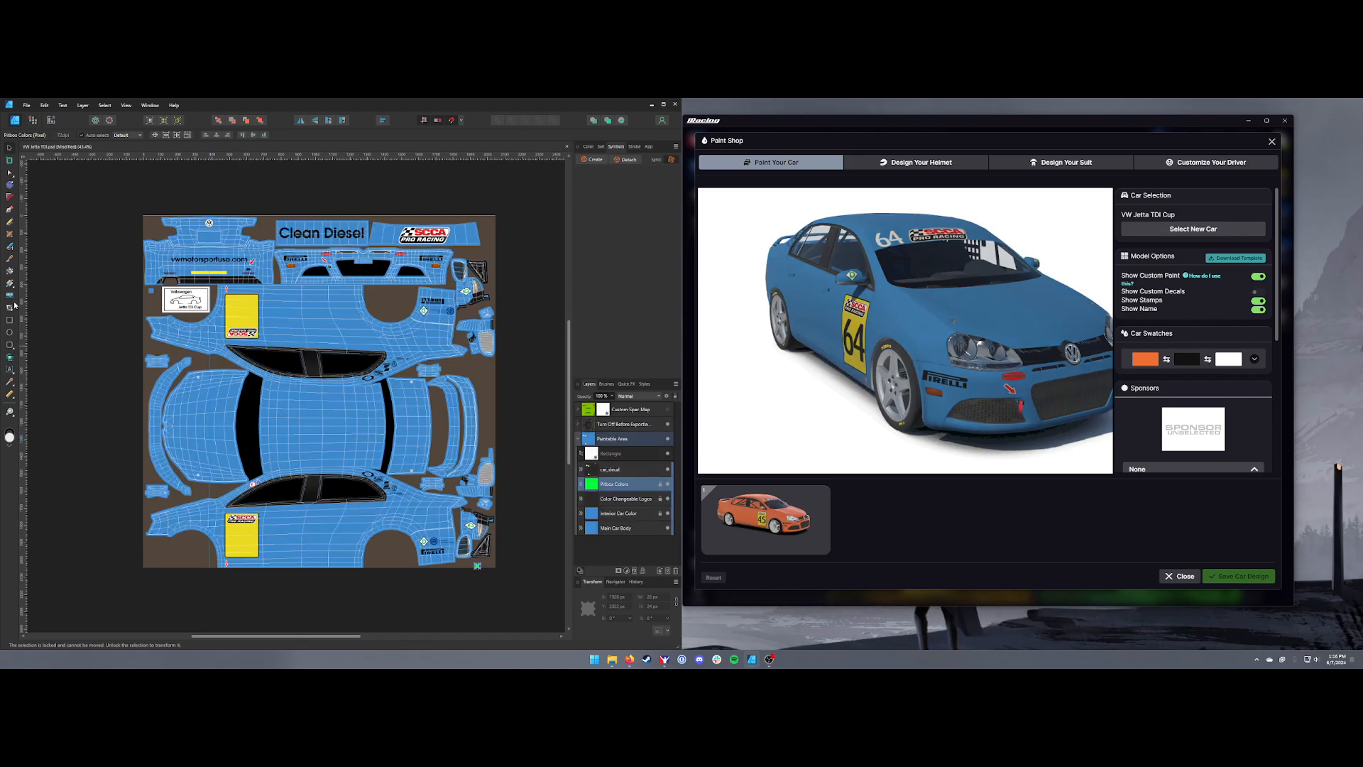
- Draw a rectangle about 555 by 340 px on the car's roof in the template and fill it with magenta
{"action": "left_click", "coordinate": [9, 320]}
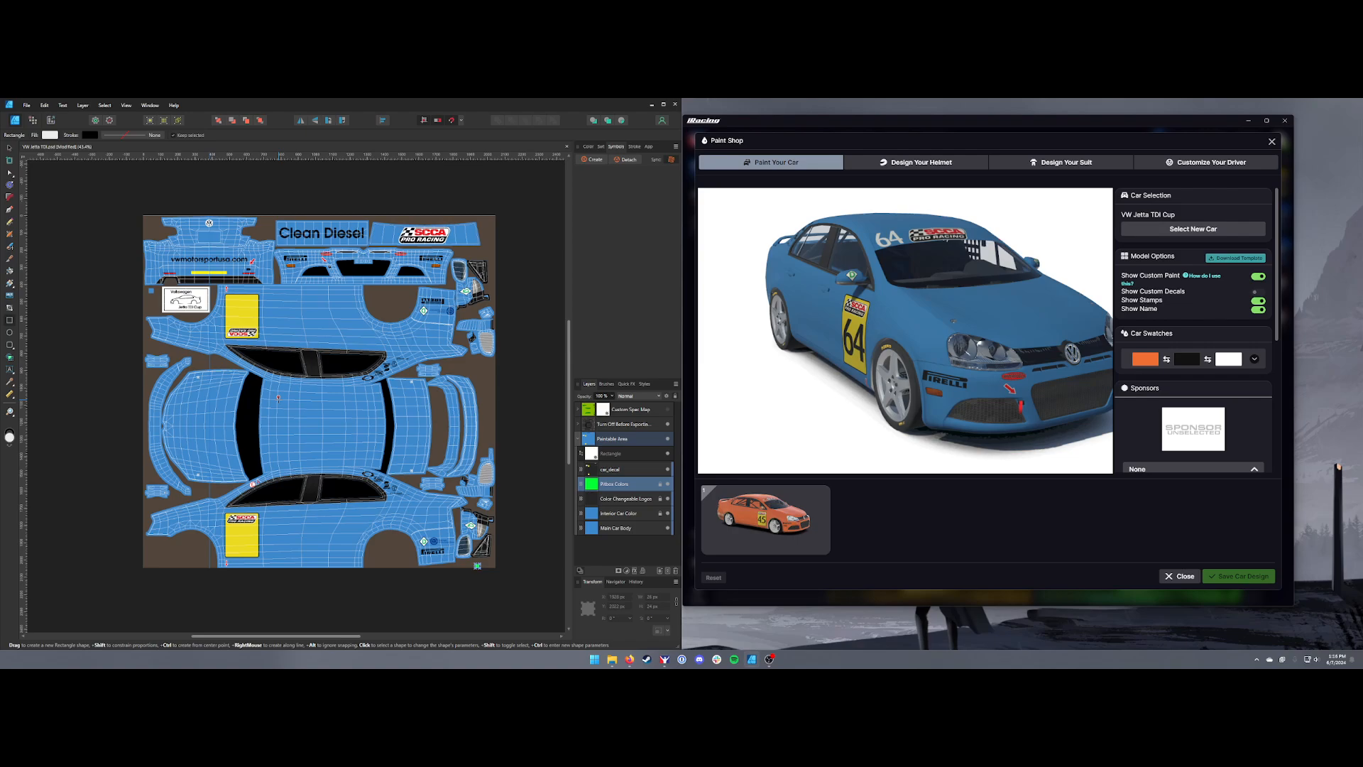
{"action": "left_click_drag", "start_coordinate": [278, 397], "coordinate": [374, 455]}
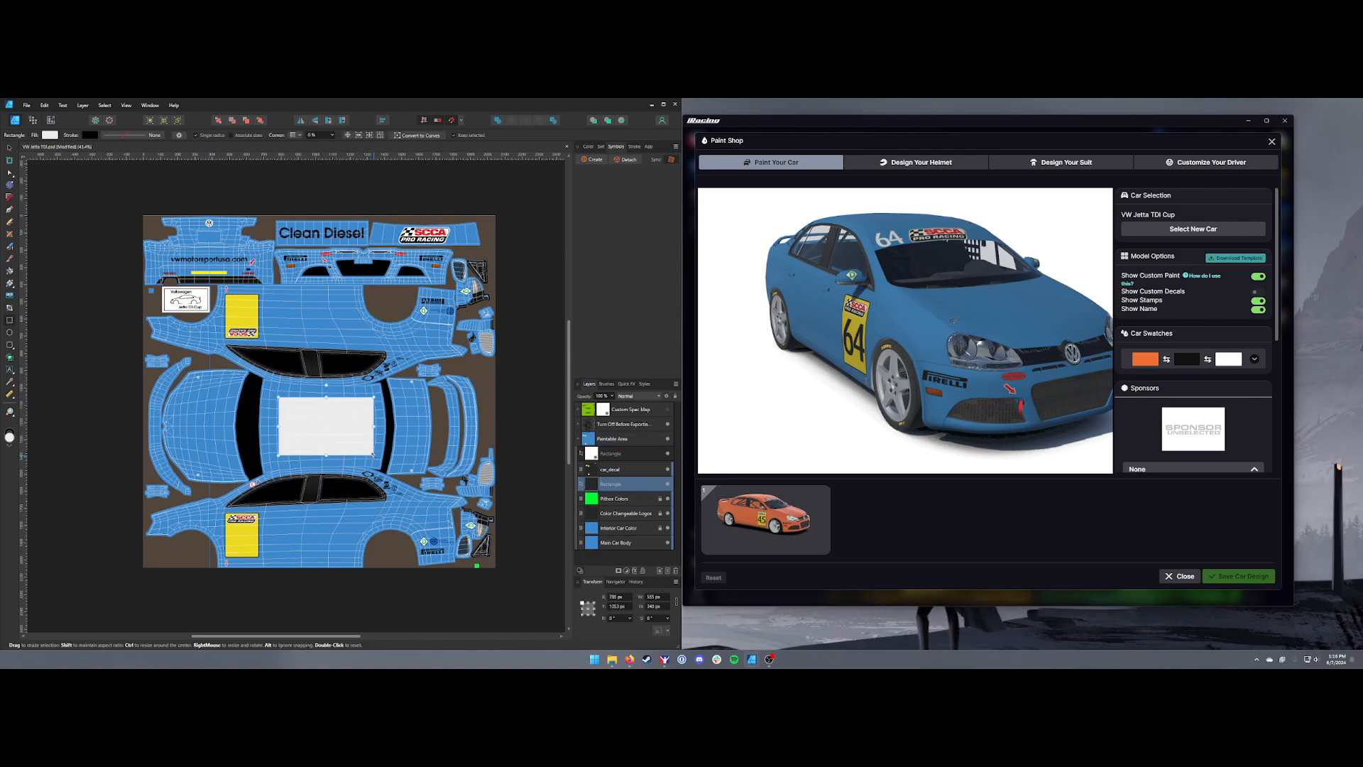
{"action": "left_click_drag", "start_coordinate": [969, 319], "coordinate": [717, 345]}
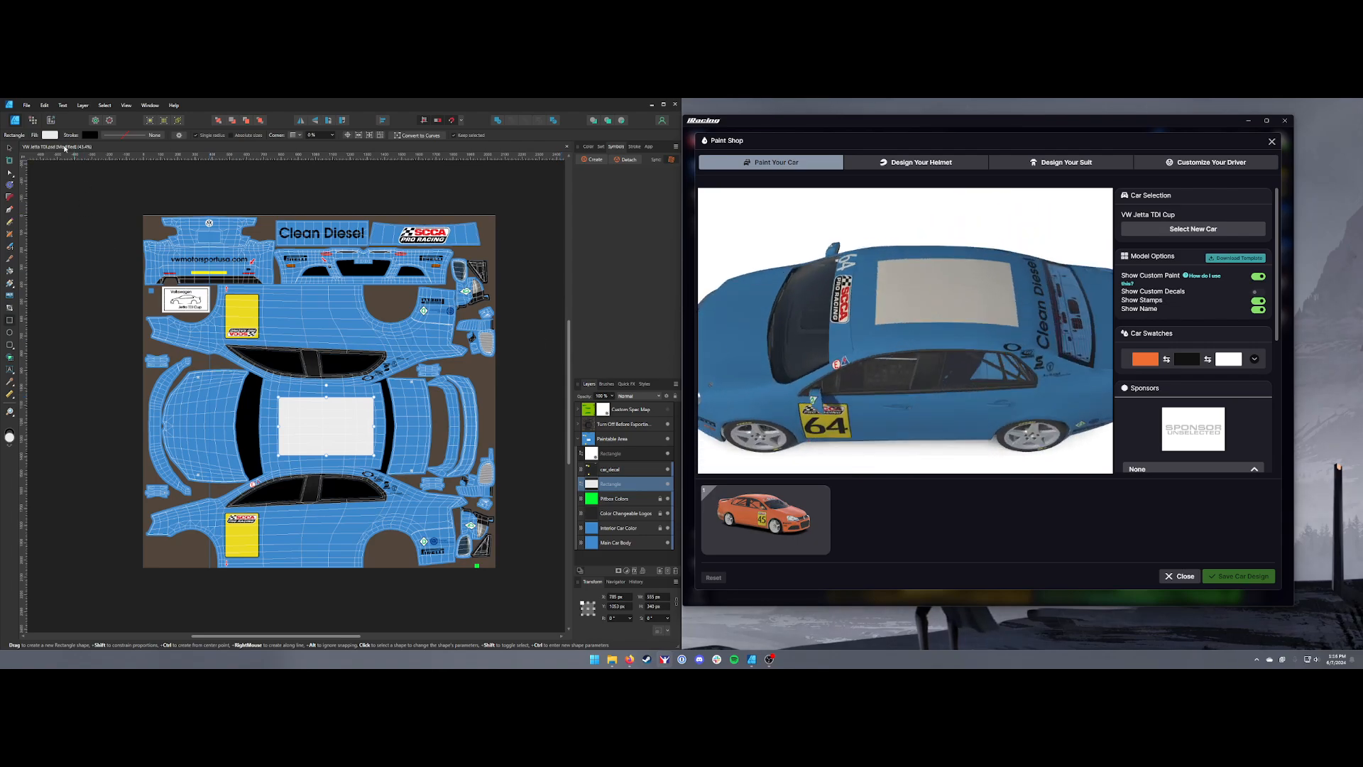
{"action": "left_click", "coordinate": [50, 135]}
{"action": "left_click_drag", "start_coordinate": [56, 211], "coordinate": [113, 216]}
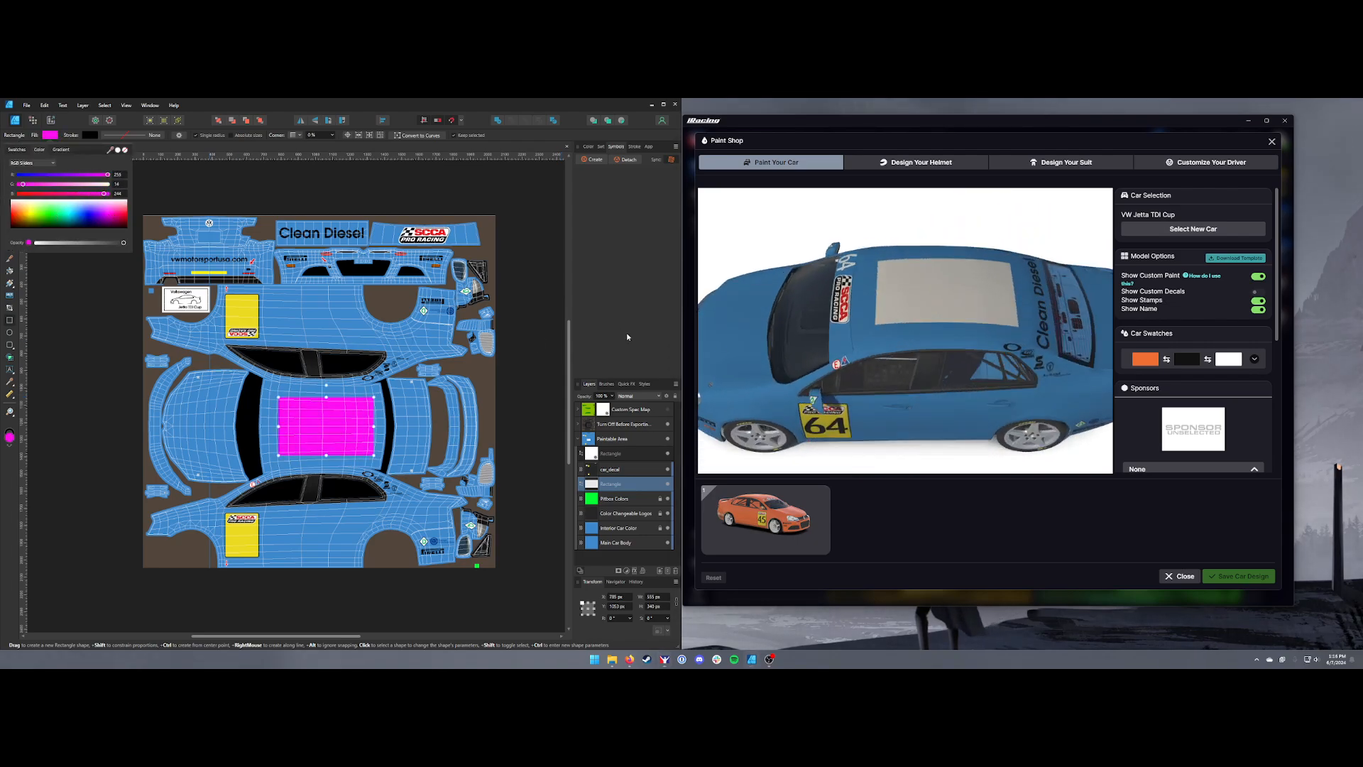
{"action": "left_click_drag", "start_coordinate": [922, 359], "coordinate": [817, 392]}
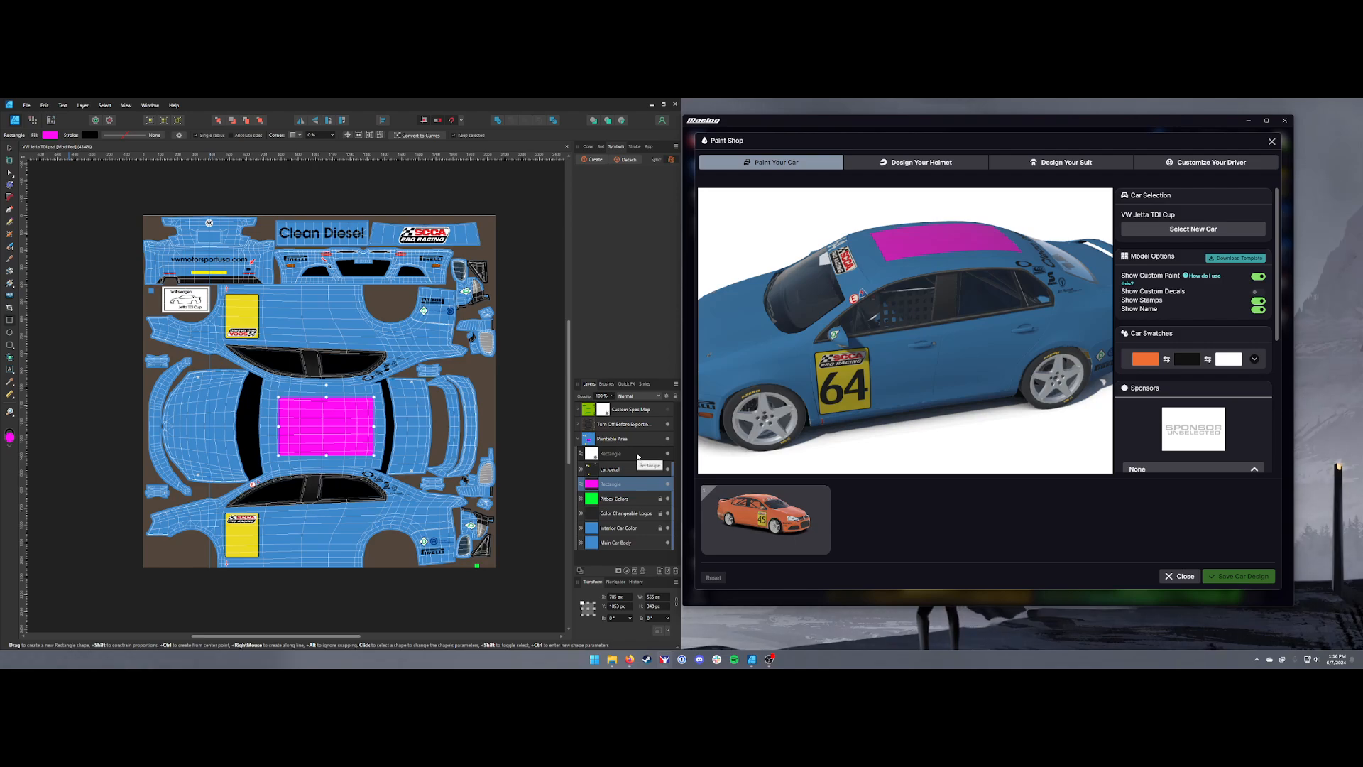
{"action": "left_click_drag", "start_coordinate": [858, 298], "coordinate": [867, 345]}
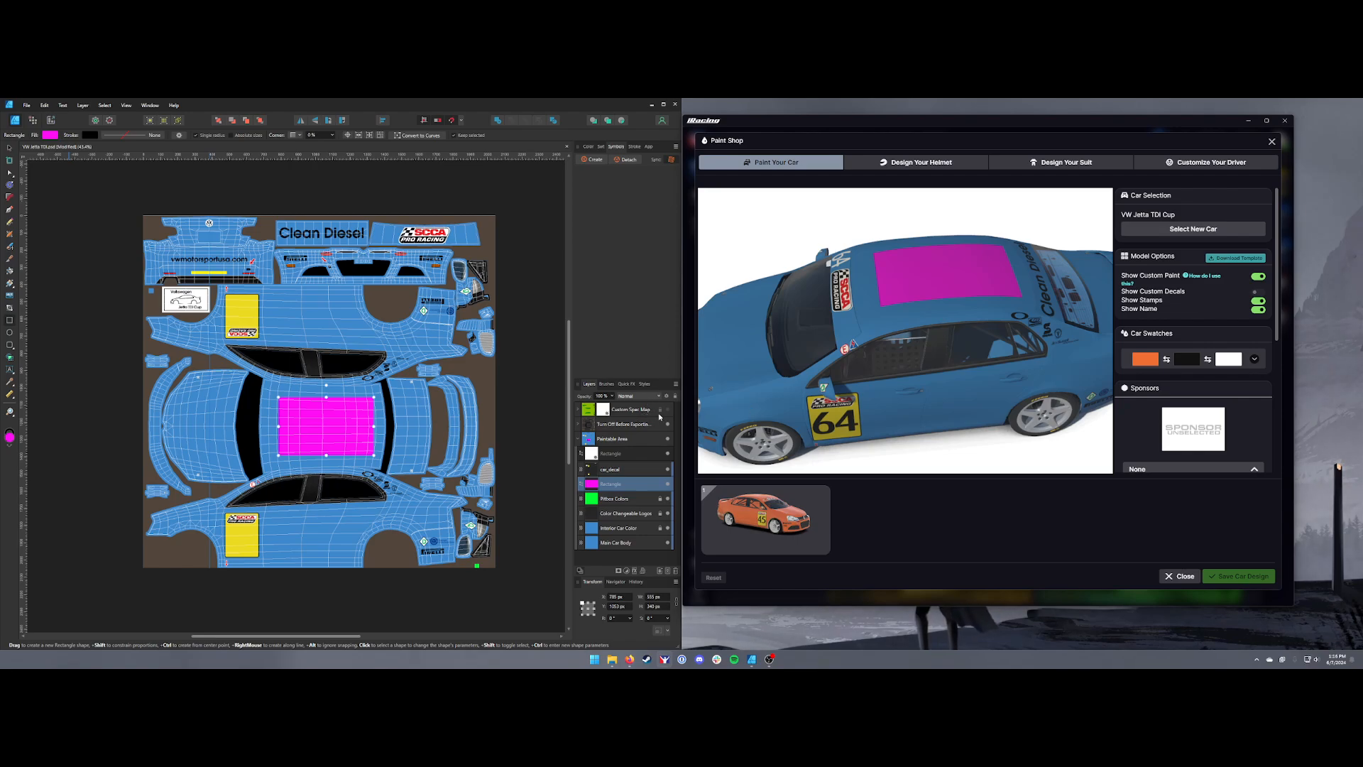
- Duplicate the magenta roof rectangle and move the copy into the Custom Spec Map group above Red Channel Metallic
{"action": "left_click", "coordinate": [628, 497]}
{"action": "left_click", "coordinate": [625, 488]}
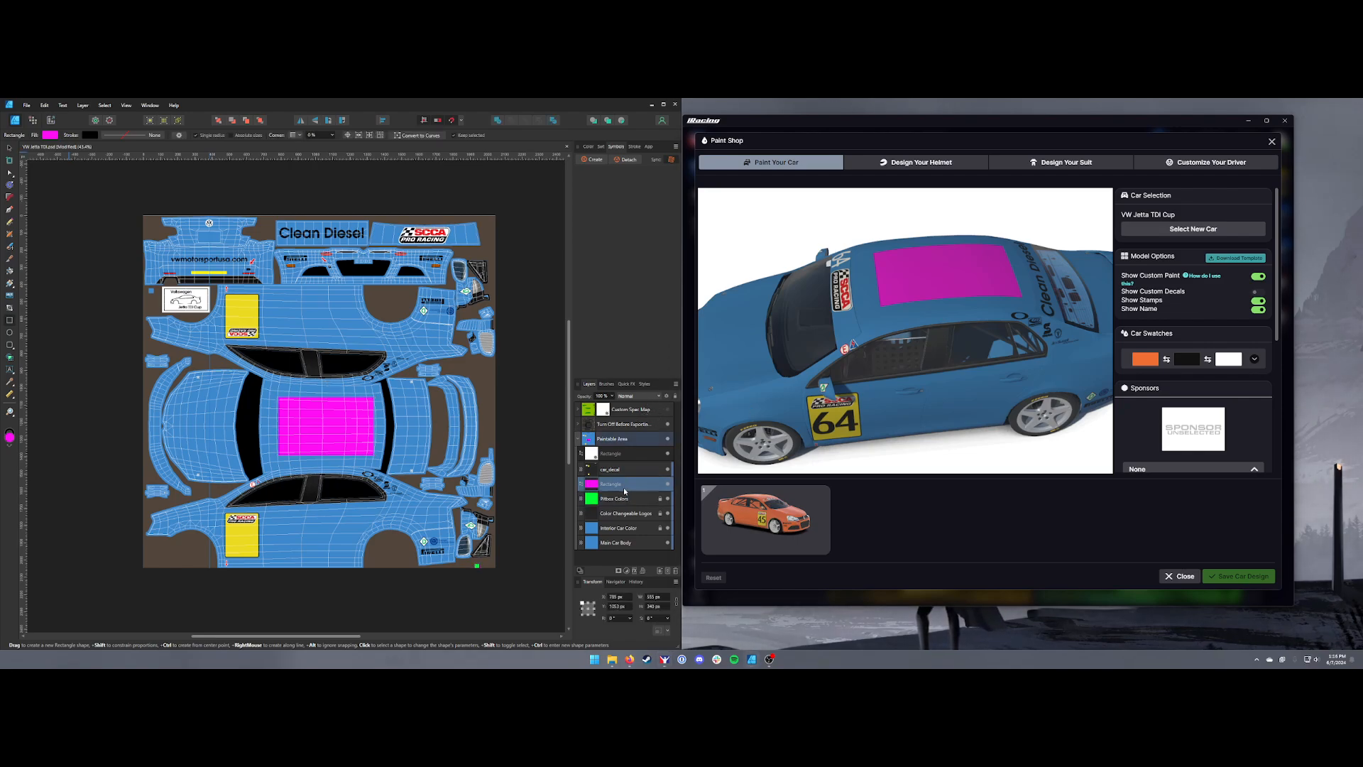
{"action": "key", "text": "ctrl+j"}
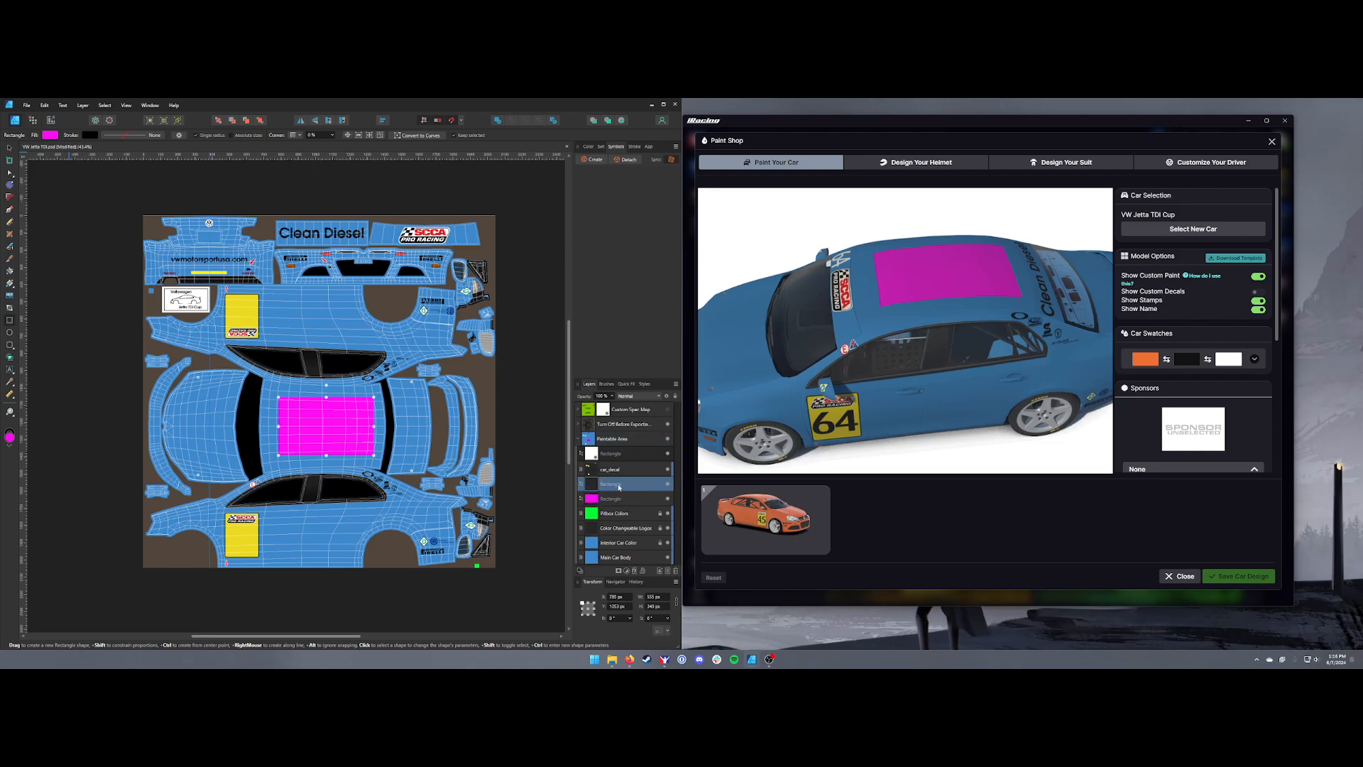
{"action": "left_click", "coordinate": [578, 410]}
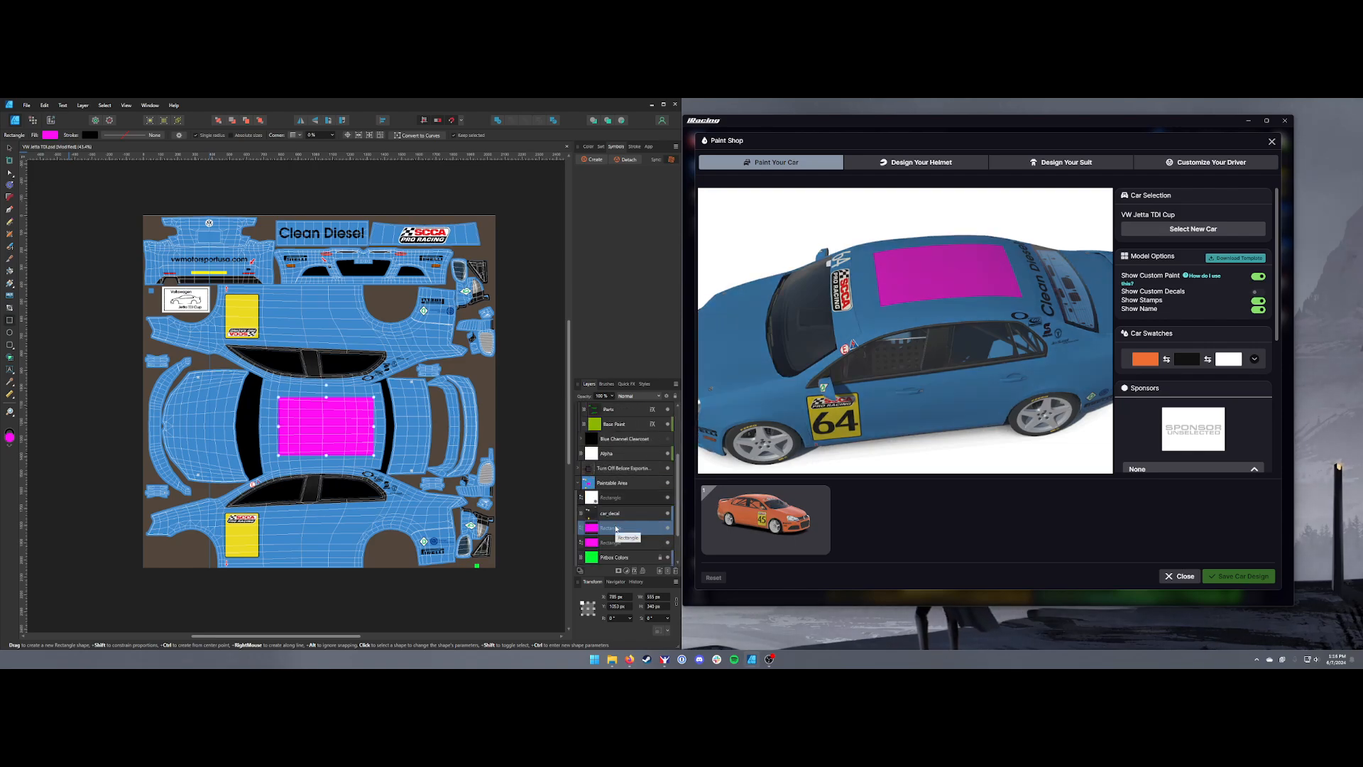
{"action": "left_click_drag", "start_coordinate": [629, 450], "coordinate": [629, 434]}
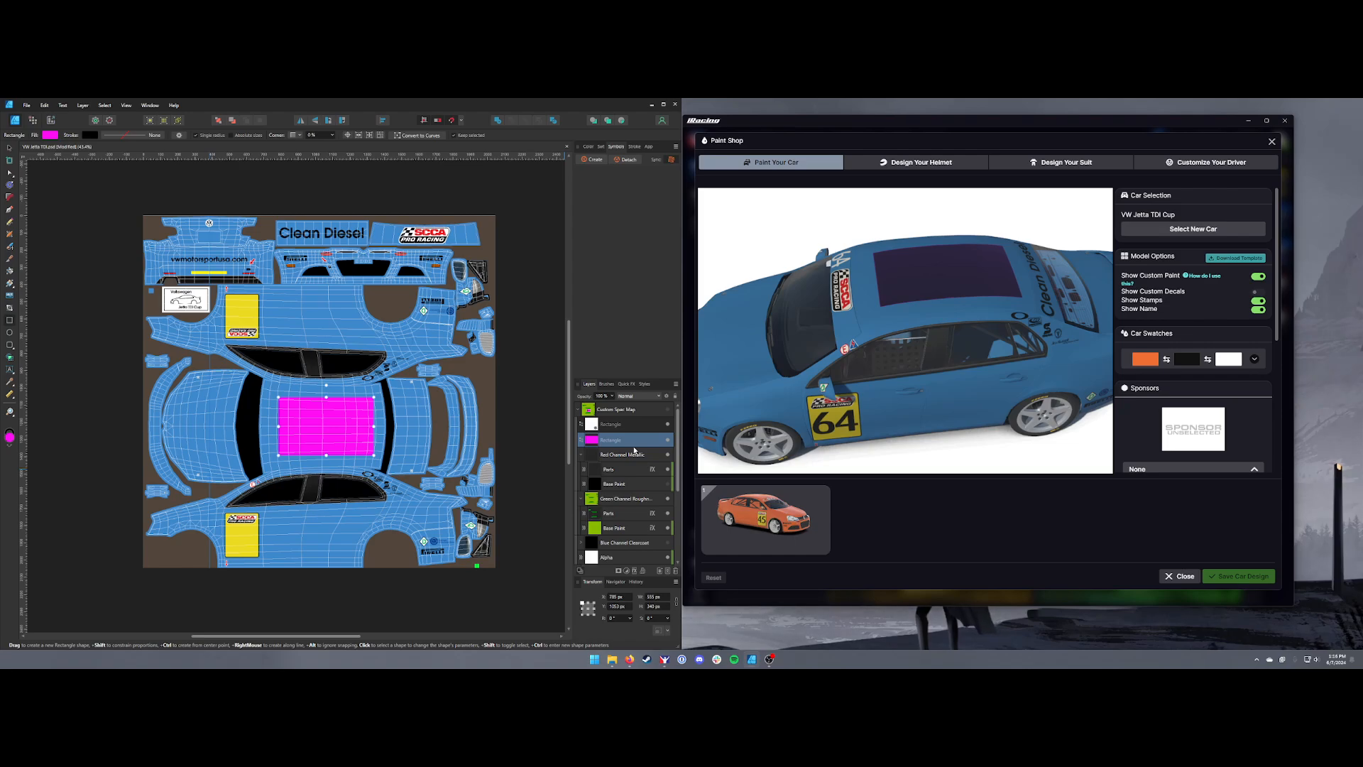
- Show the Custom Spec Map group and set the rectangle copy's fill to pure red with RGB 255, 0, 0
{"action": "left_click", "coordinate": [667, 409]}
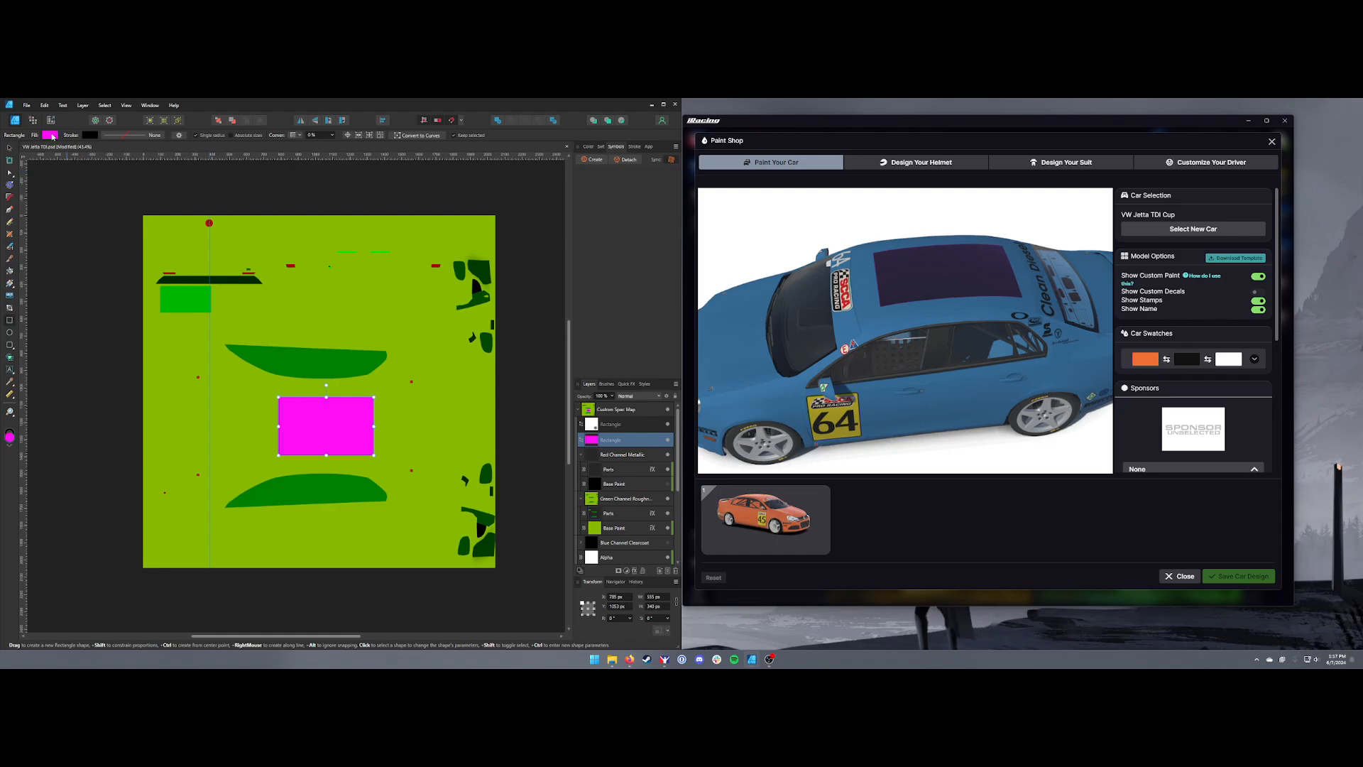
{"action": "left_click", "coordinate": [51, 135]}
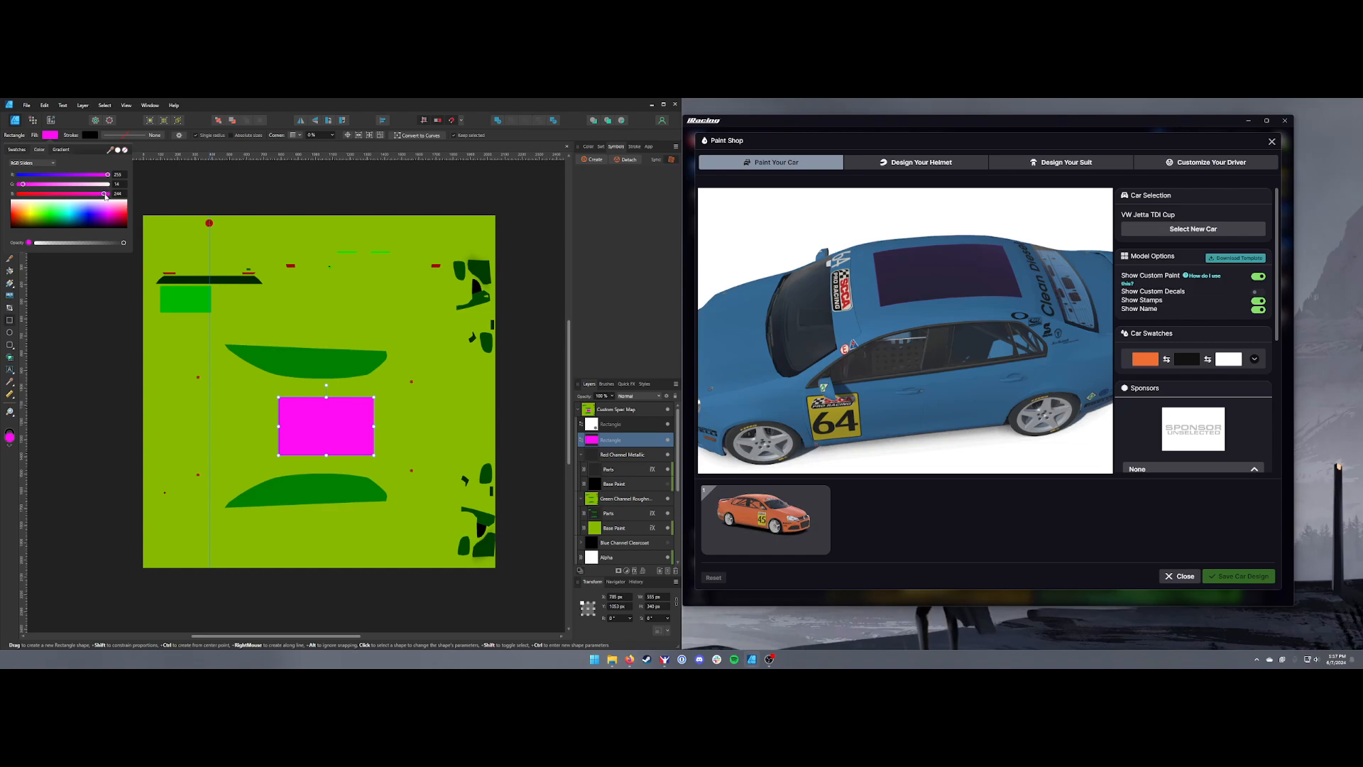
{"action": "left_click_drag", "start_coordinate": [106, 196], "coordinate": [18, 185]}
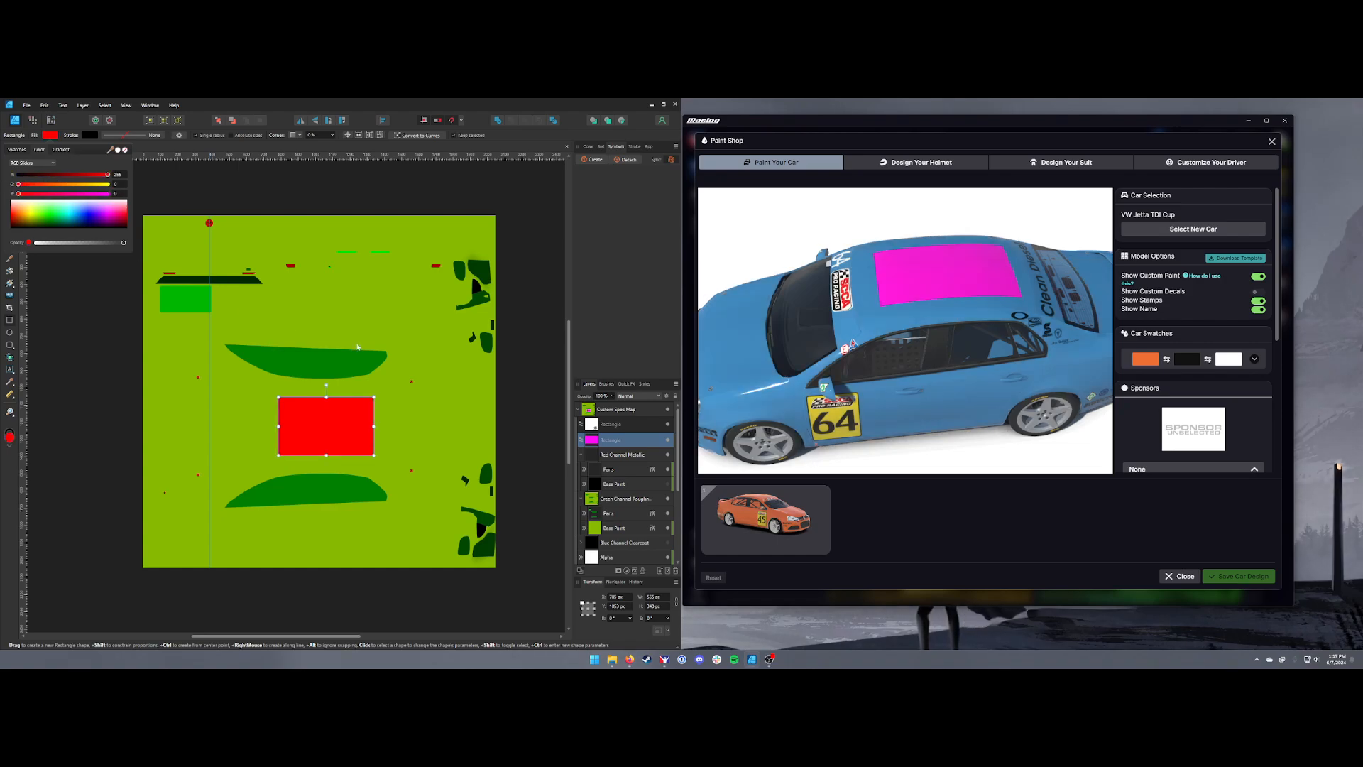
{"action": "mouse_move", "coordinate": [879, 329]}
{"action": "left_mouse_down"}
{"action": "mouse_move", "coordinate": [896, 355]}
{"action": "mouse_move", "coordinate": [892, 287]}
{"action": "mouse_move", "coordinate": [1024, 329]}
{"action": "mouse_move", "coordinate": [1034, 297]}
{"action": "mouse_move", "coordinate": [876, 254]}
{"action": "left_mouse_up"}
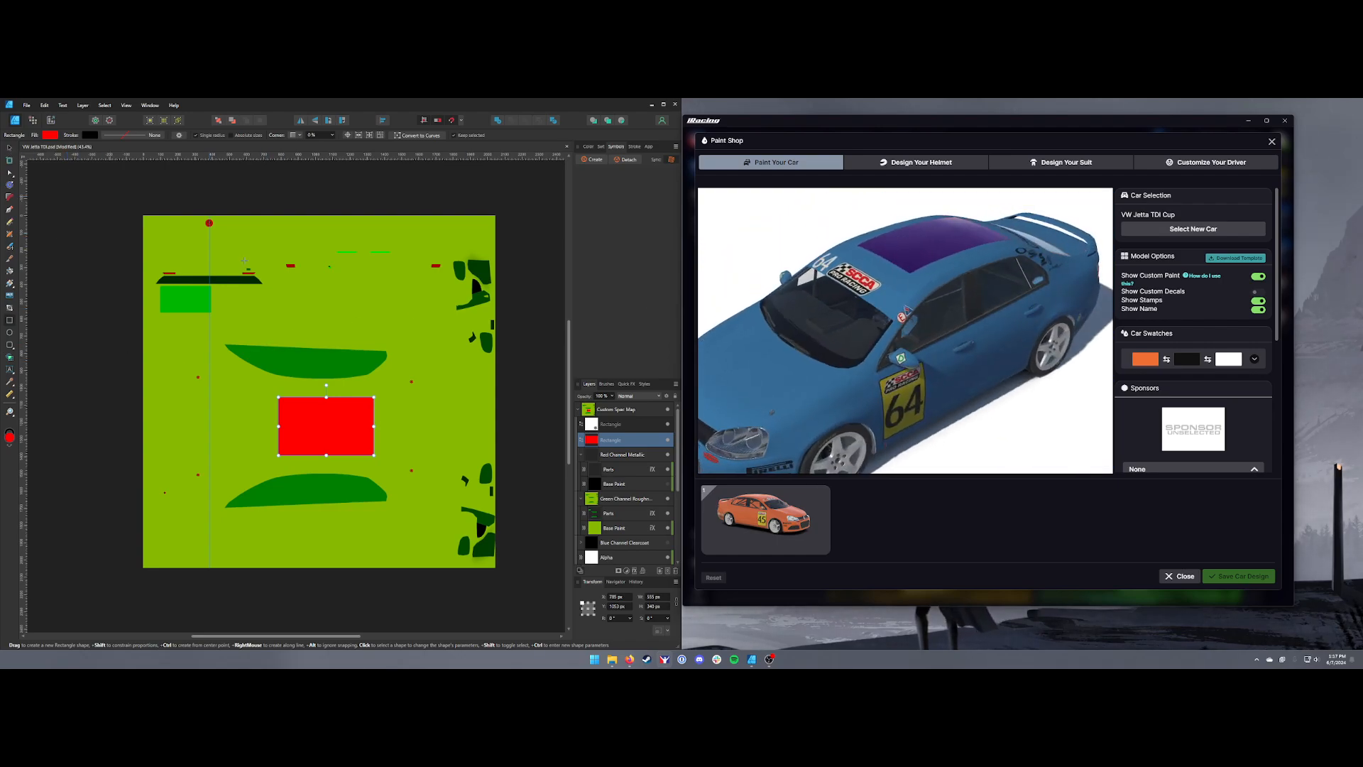
- Hide the Custom Spec Map group and move the magenta rectangle in the Paintable Area from the roof to the hood
{"action": "left_click", "coordinate": [579, 409]}
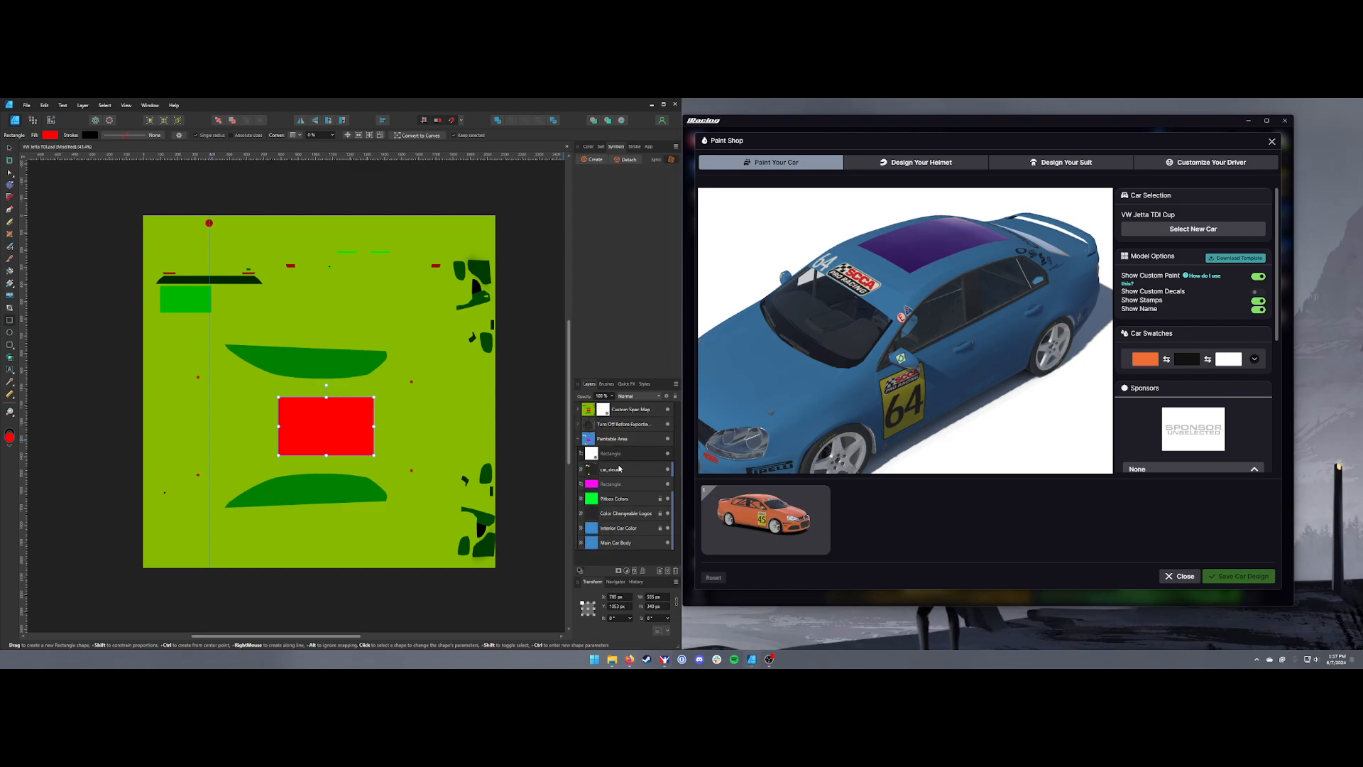
{"action": "left_click", "coordinate": [581, 484]}
{"action": "left_click", "coordinate": [667, 409]}
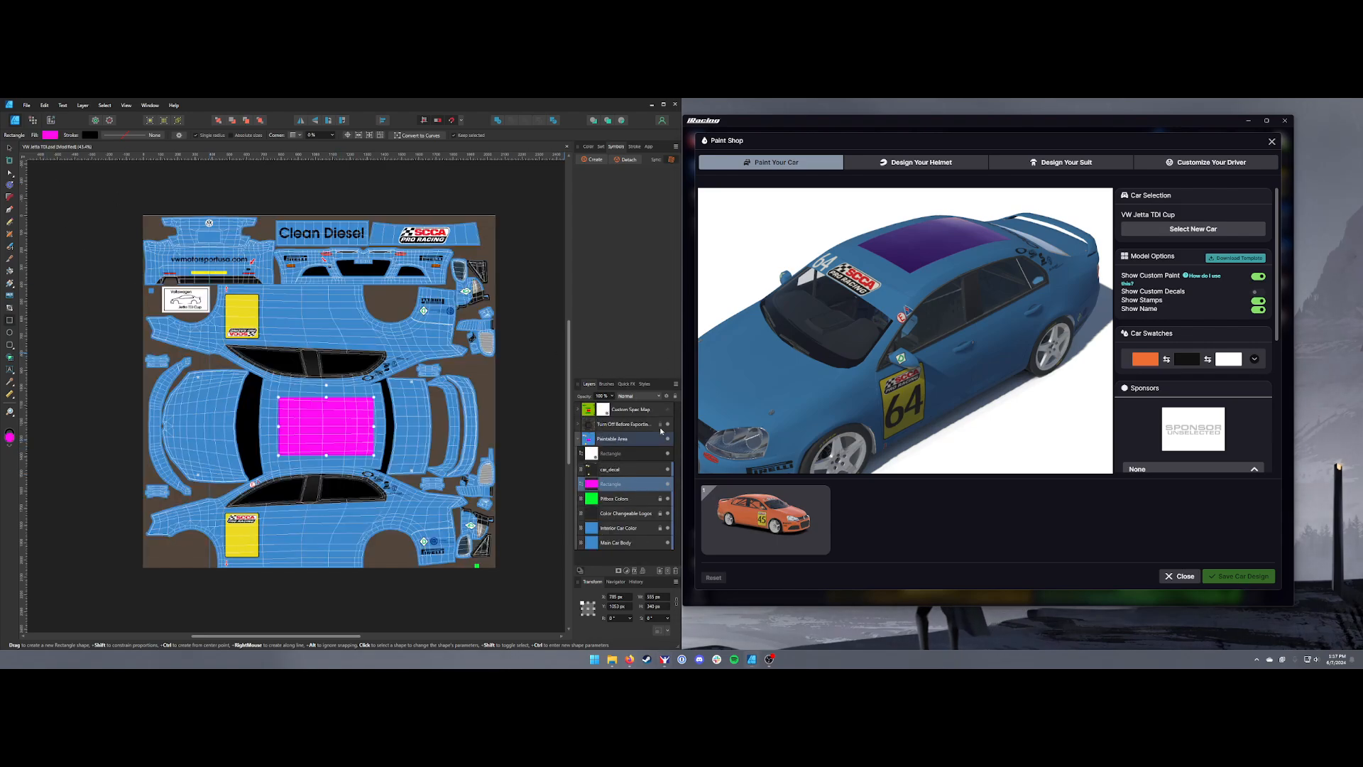
{"action": "key", "text": "v"}
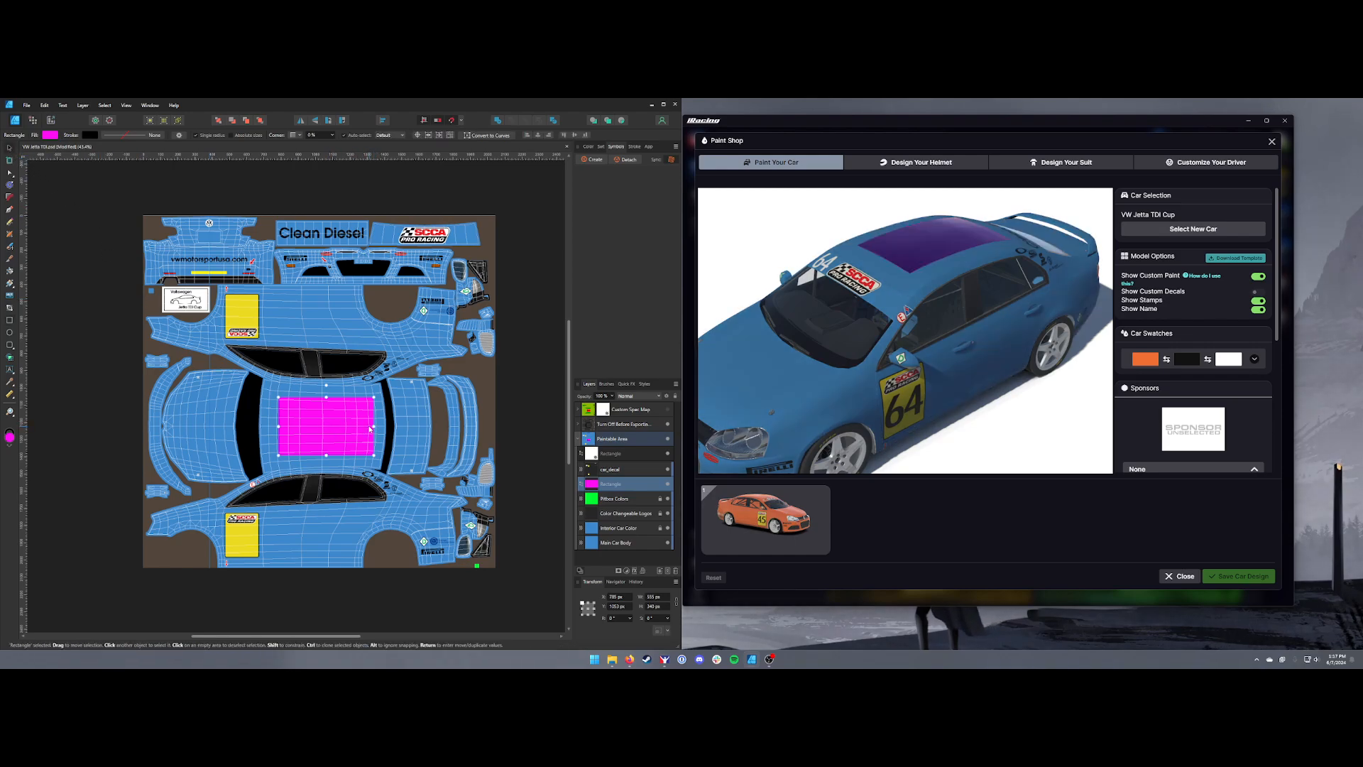
{"action": "left_click_drag", "start_coordinate": [331, 427], "coordinate": [196, 426]}
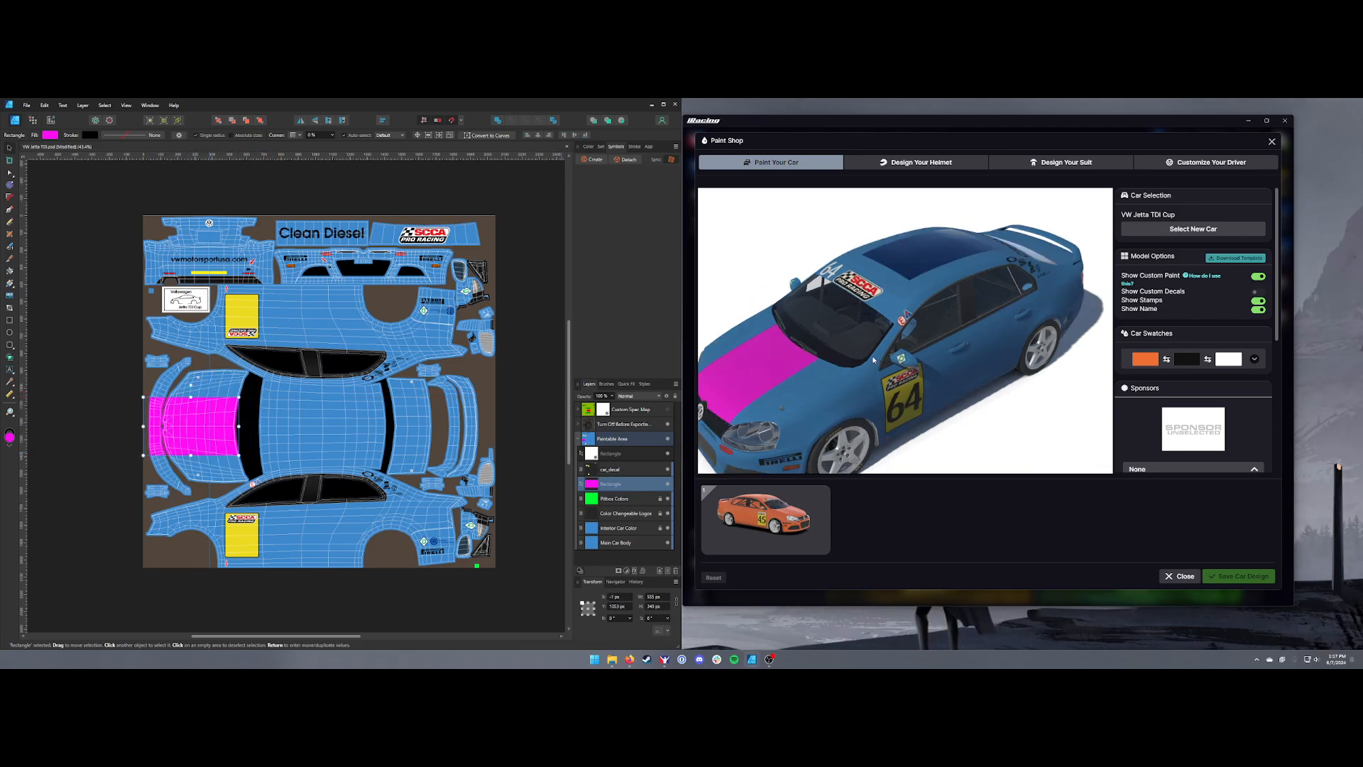
{"action": "left_click_drag", "start_coordinate": [884, 333], "coordinate": [897, 308]}
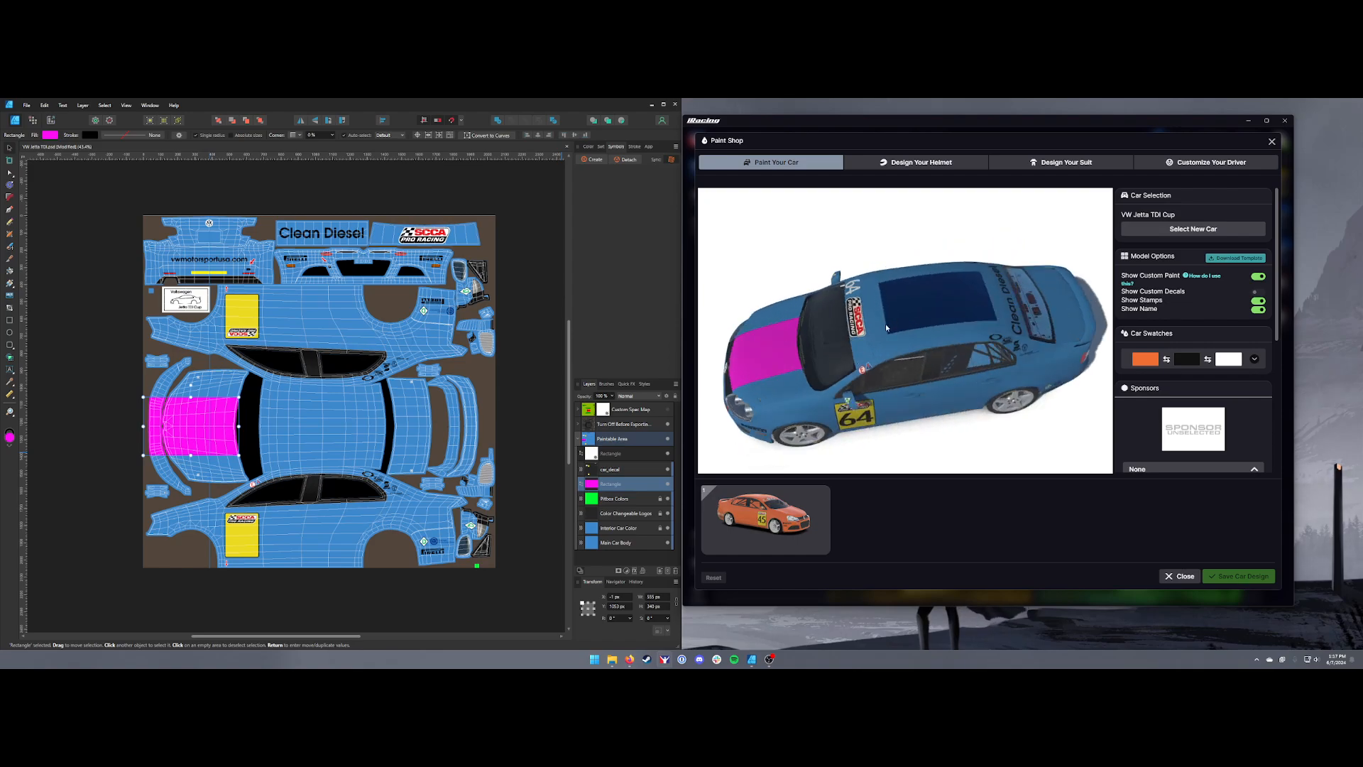
- Compare the spec map rectangle's position with the moved magenta rectangle by briefly showing the Custom Spec Map and viewing the car
{"action": "left_click", "coordinate": [667, 409]}
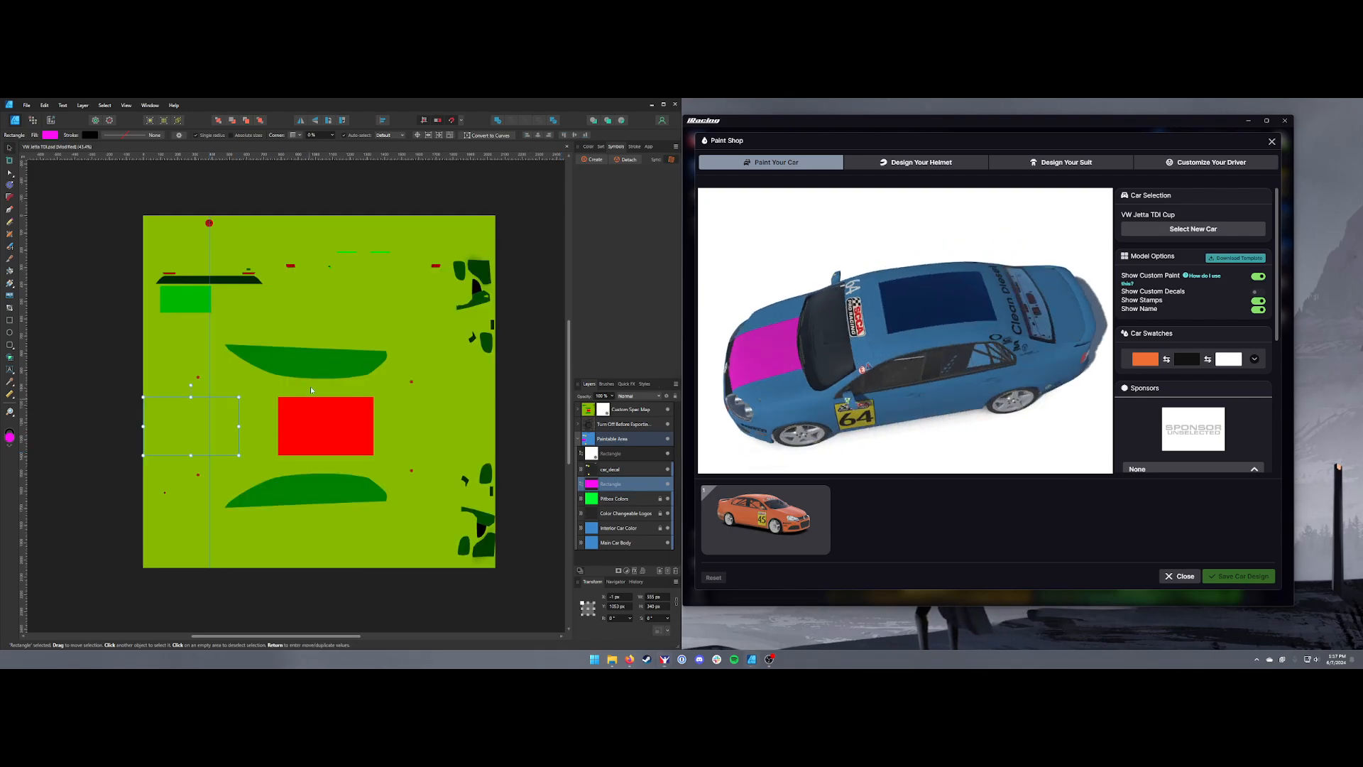
{"action": "left_click", "coordinate": [667, 409]}
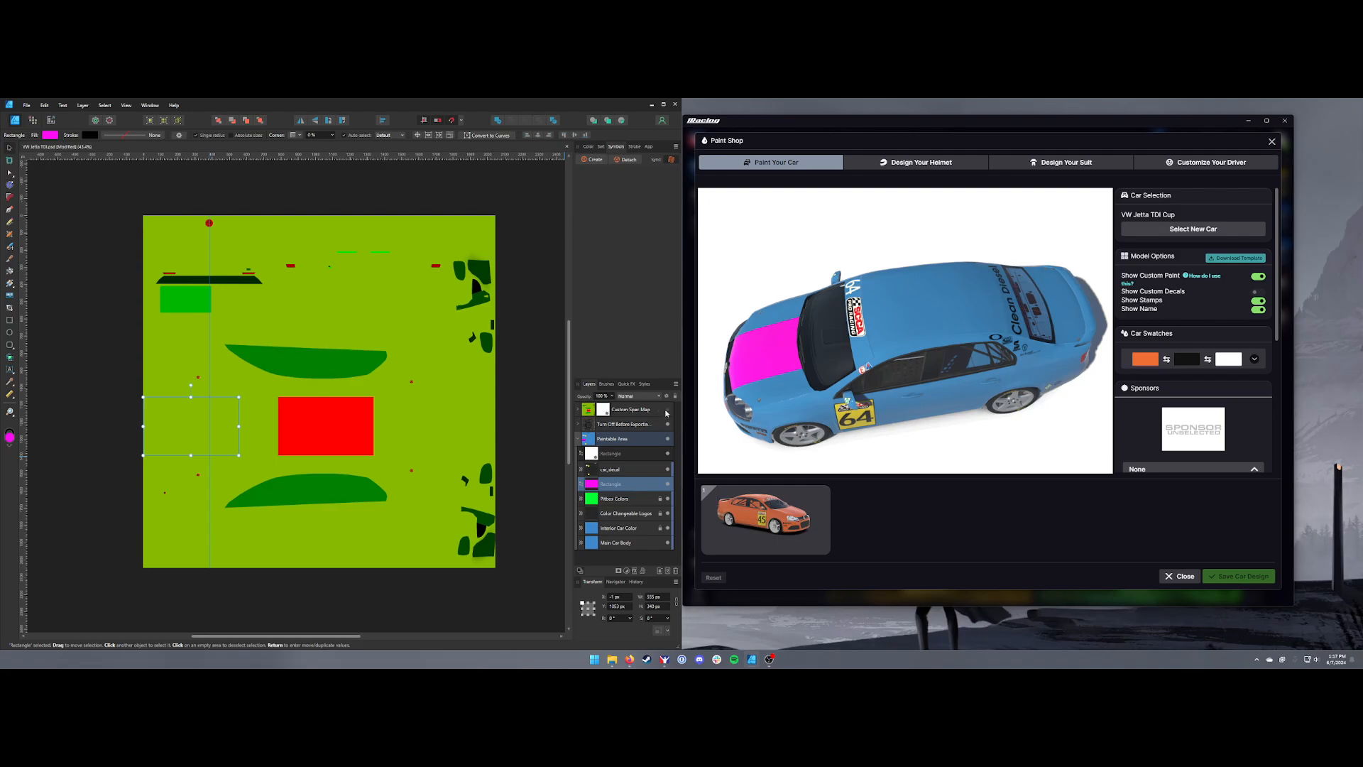
{"action": "left_click_drag", "start_coordinate": [798, 376], "coordinate": [778, 461]}
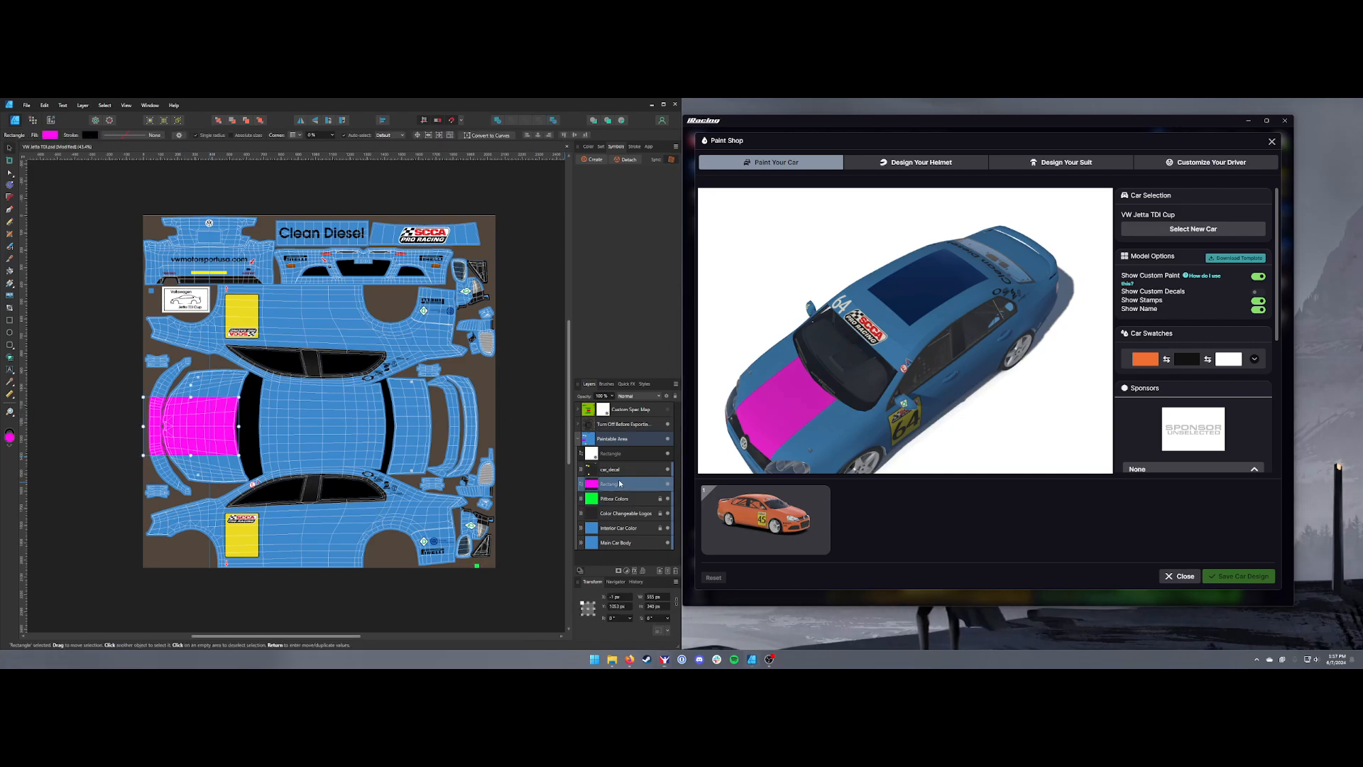
- Delete the magenta rectangle from the Paintable Area and the red rectangle from the Custom Spec Map group
{"action": "key", "text": "Delete"}
{"action": "left_click", "coordinate": [580, 411]}
{"action": "left_click", "coordinate": [627, 441]}
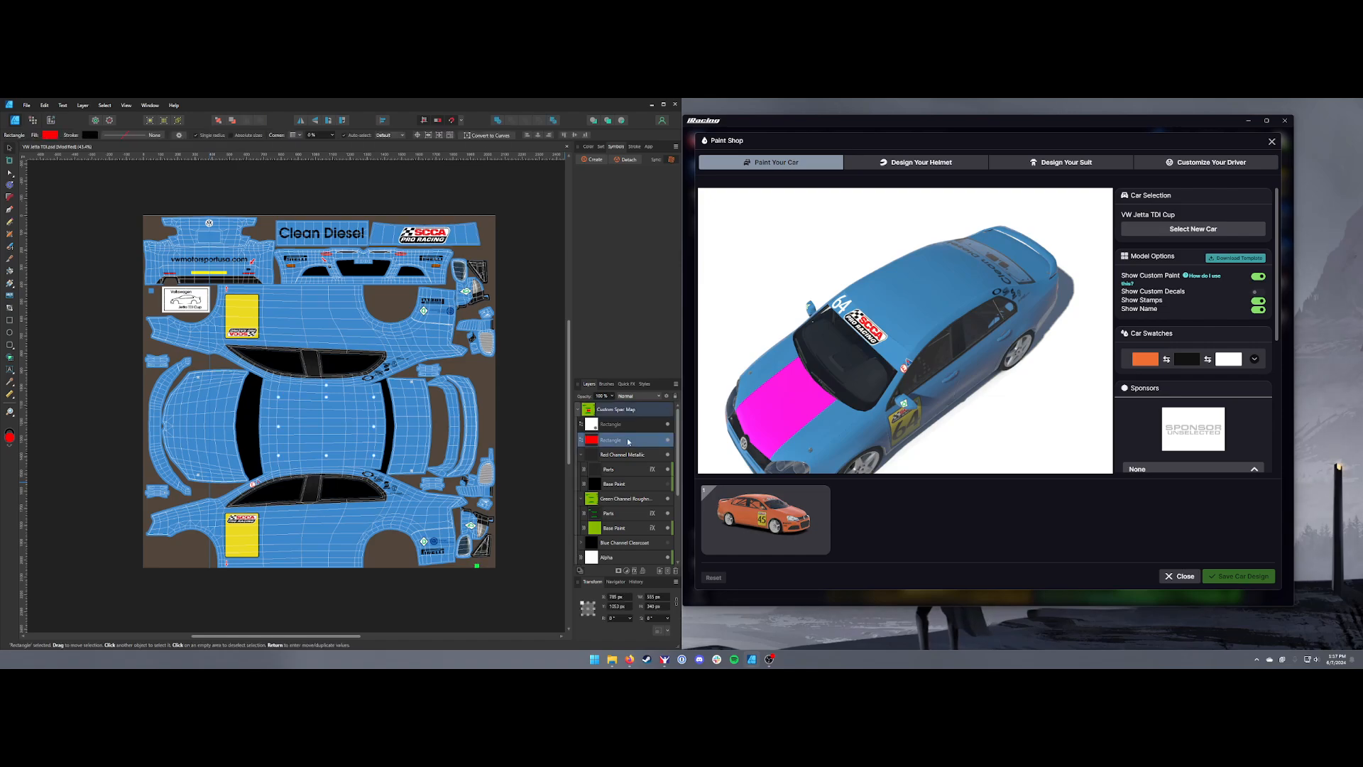
{"action": "key", "text": "Delete"}
{"action": "left_click", "coordinate": [578, 411]}
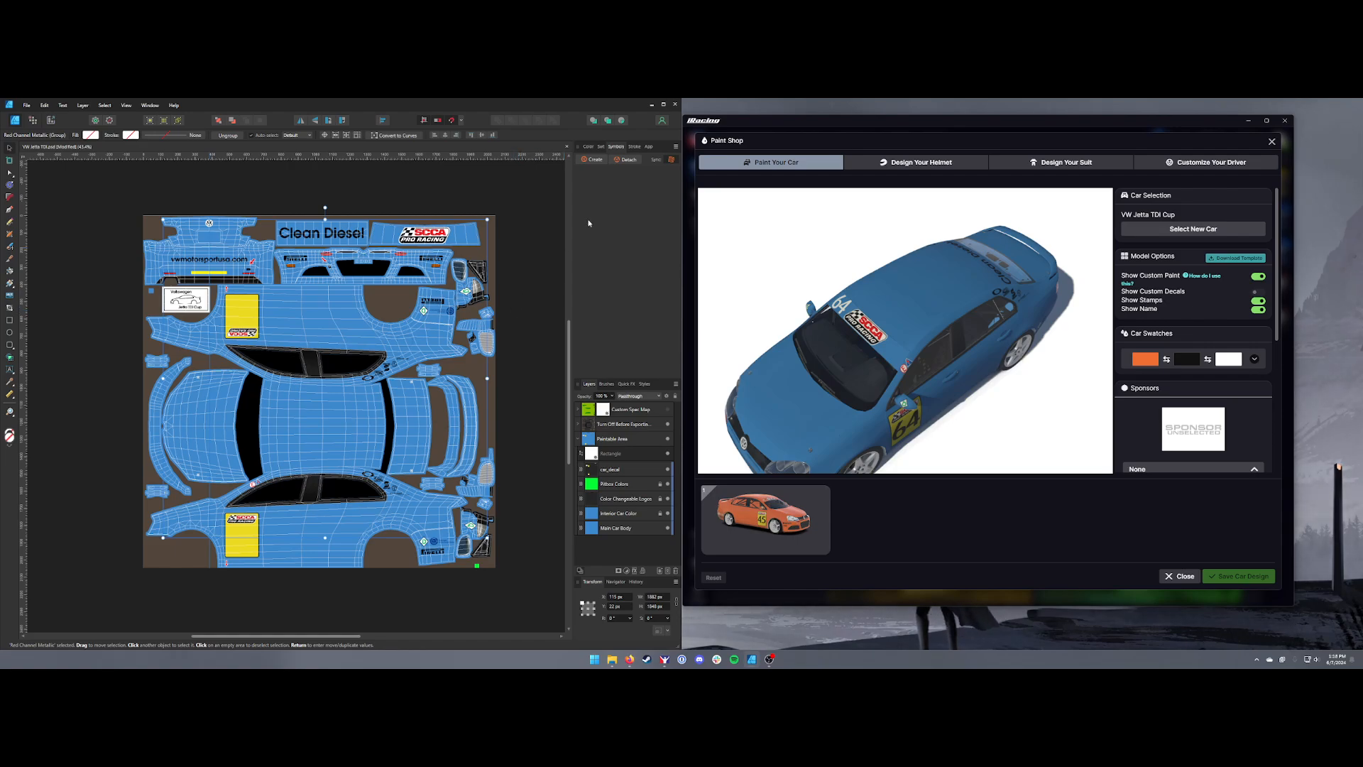
- Draw a red centre stripe about 2000 by 122 px along the car's length and place it above car_decal in Paintable Area
{"action": "left_click", "coordinate": [578, 409]}
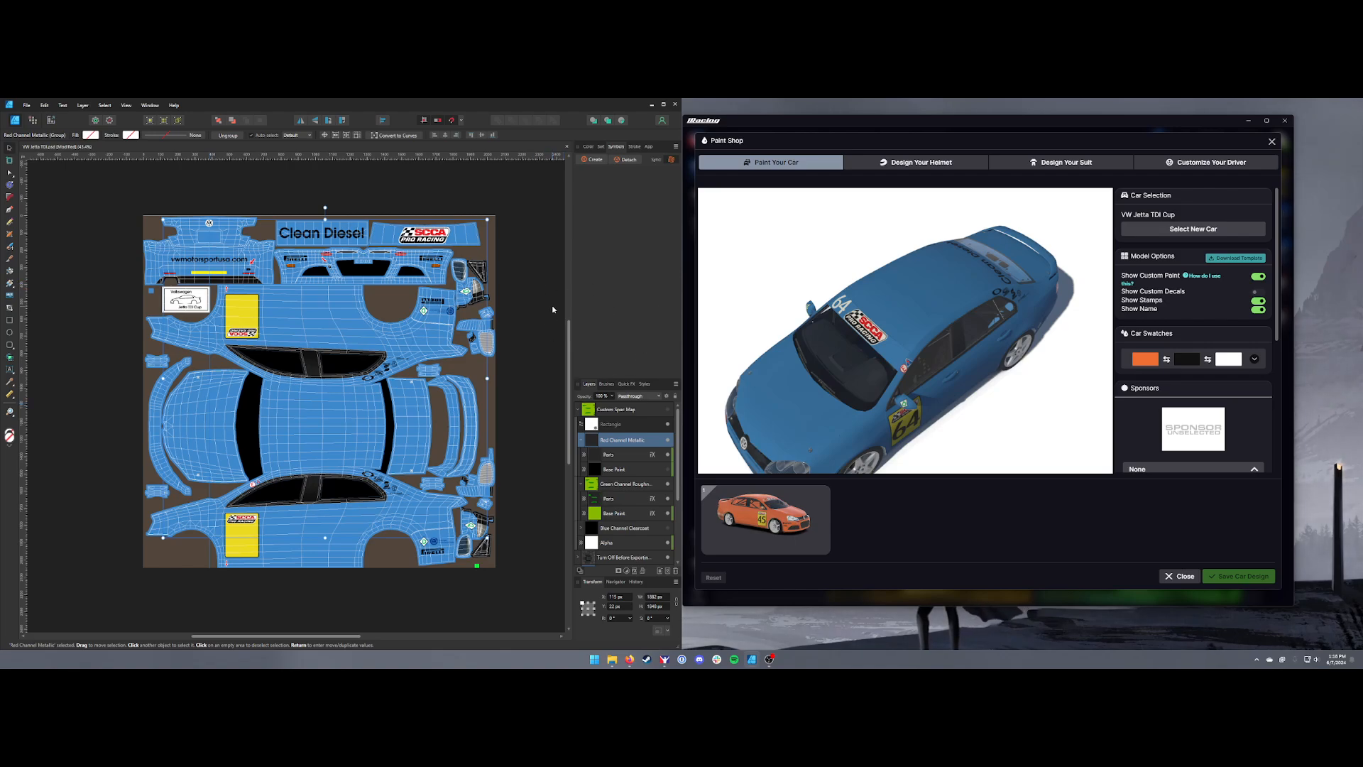
{"action": "scroll", "coordinate": [653, 496], "scroll_direction": "down", "scroll_amount": 3}
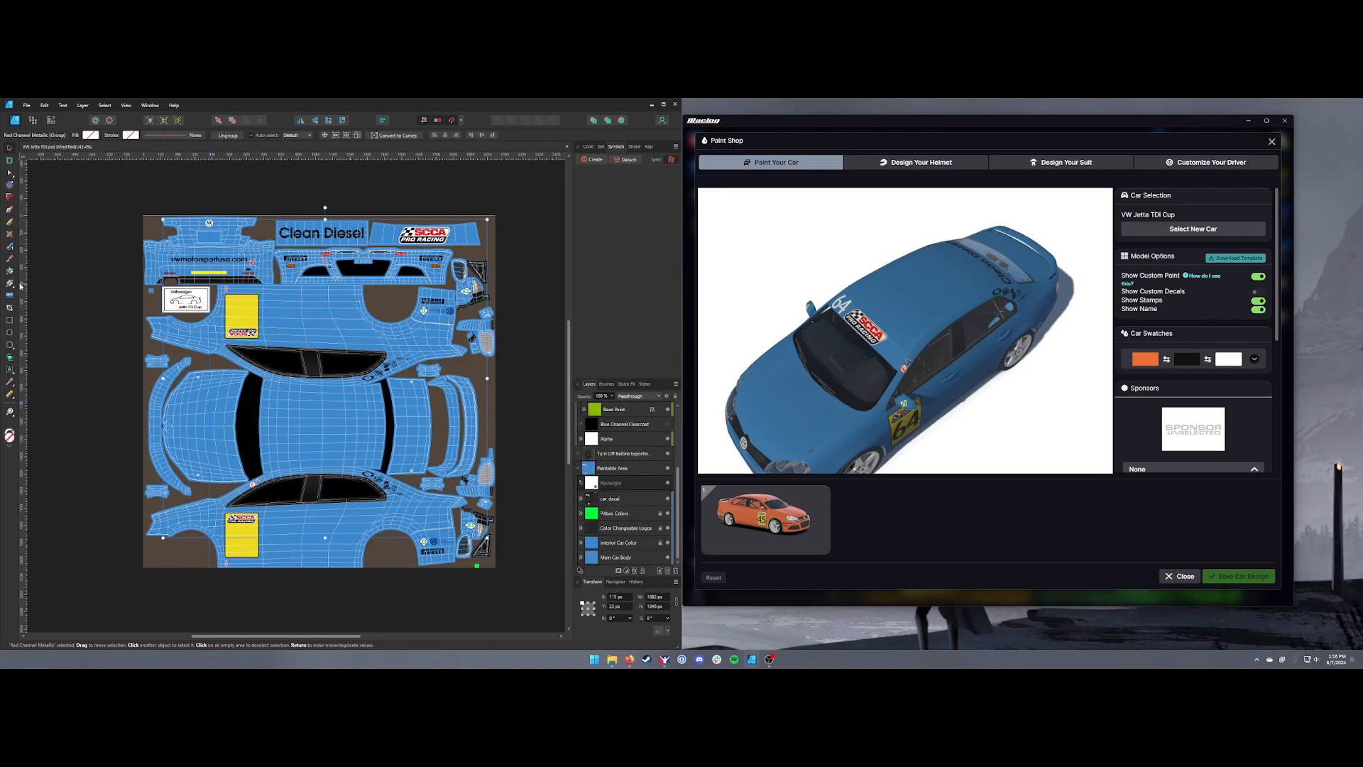
{"action": "left_click", "coordinate": [9, 320]}
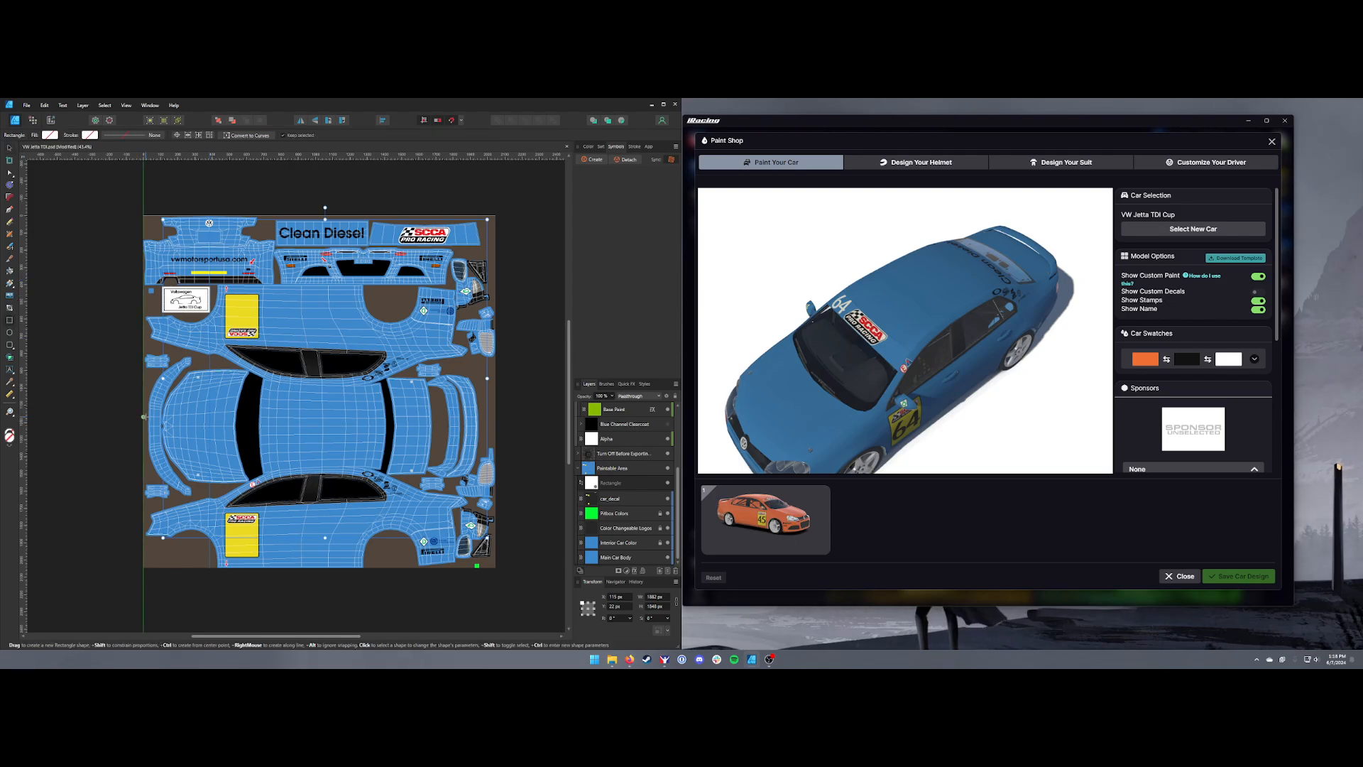
{"action": "left_click_drag", "start_coordinate": [144, 416], "coordinate": [495, 437]}
{"action": "mouse_move", "coordinate": [610, 409]}
{"action": "left_mouse_down"}
{"action": "mouse_move", "coordinate": [625, 553]}
{"action": "mouse_move", "coordinate": [628, 496]}
{"action": "left_mouse_up"}
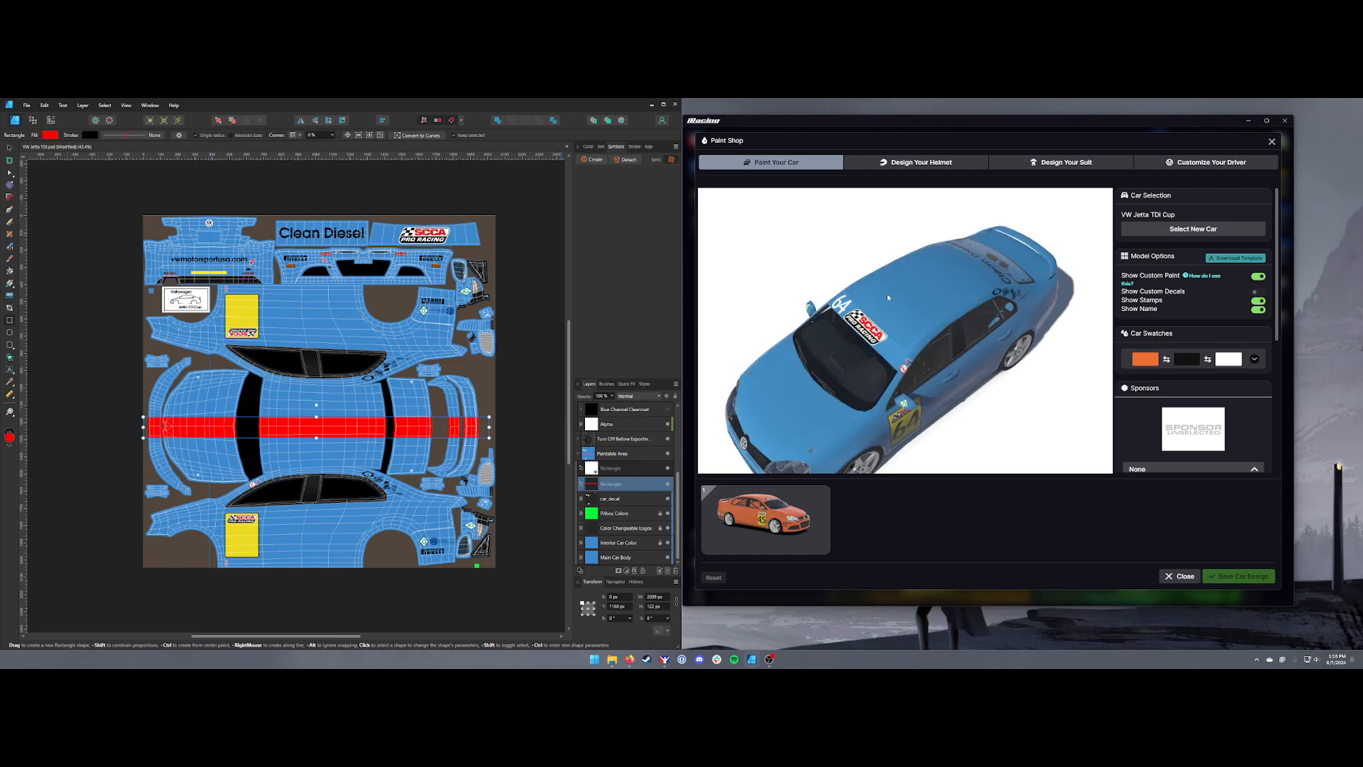
{"action": "left_click_drag", "start_coordinate": [837, 326], "coordinate": [936, 320]}
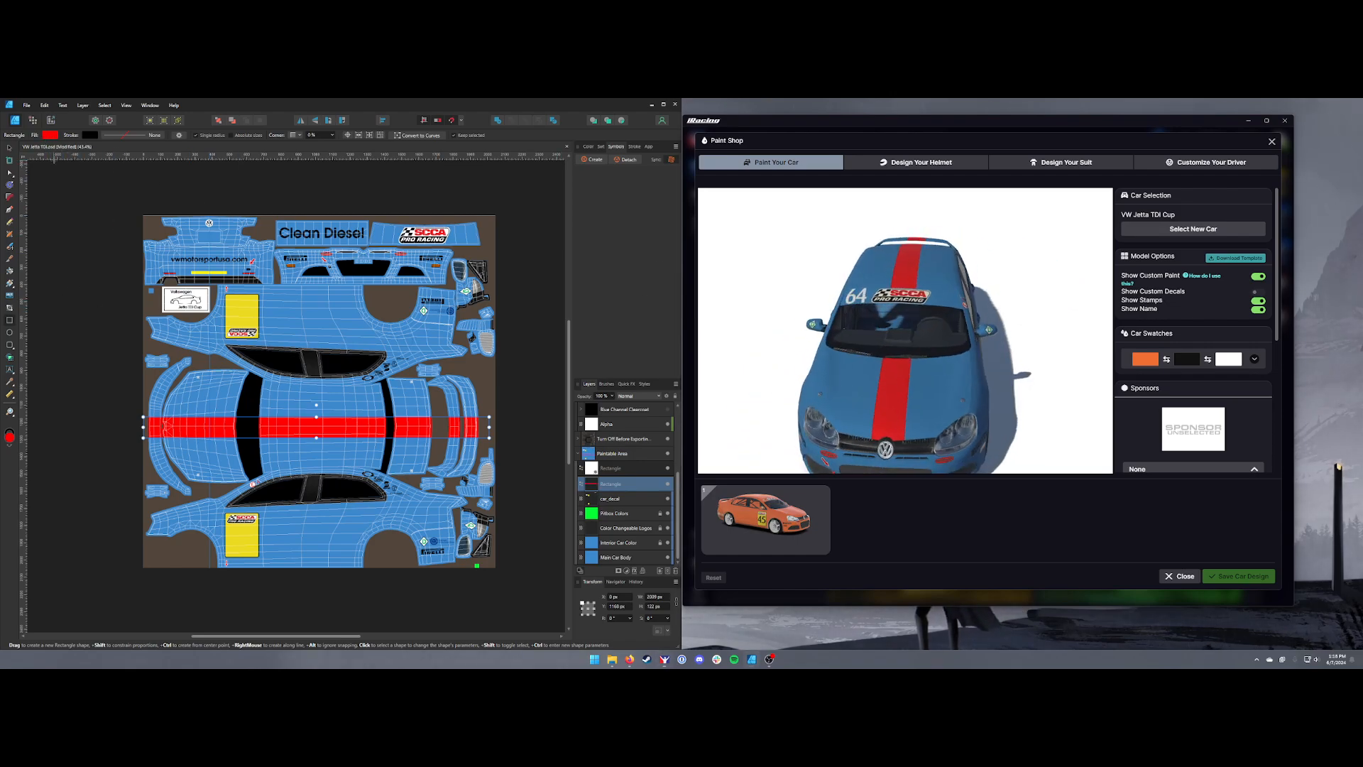
- Check the stripe's fill colour and its appearance on the car, and briefly show the Custom Spec Map for comparison
{"action": "left_click", "coordinate": [50, 135]}
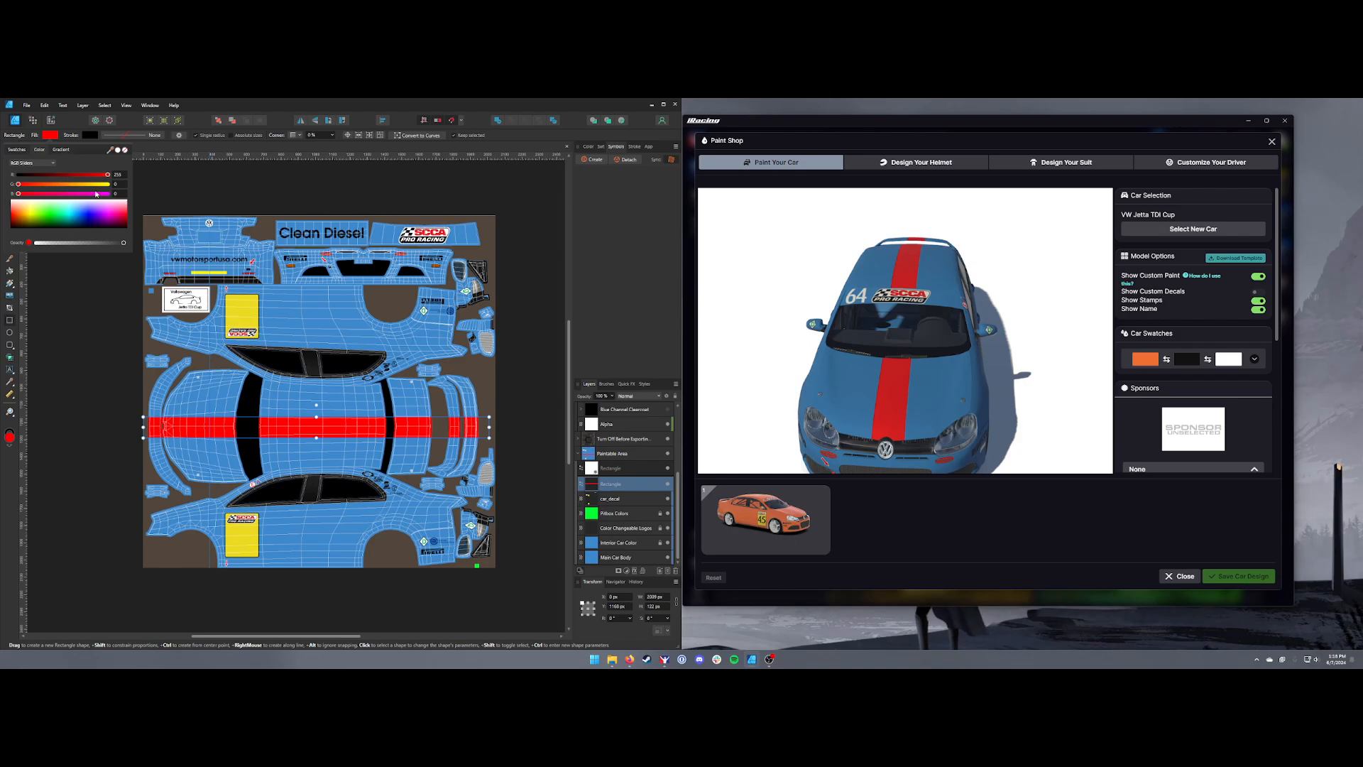
{"action": "left_click", "coordinate": [49, 136]}
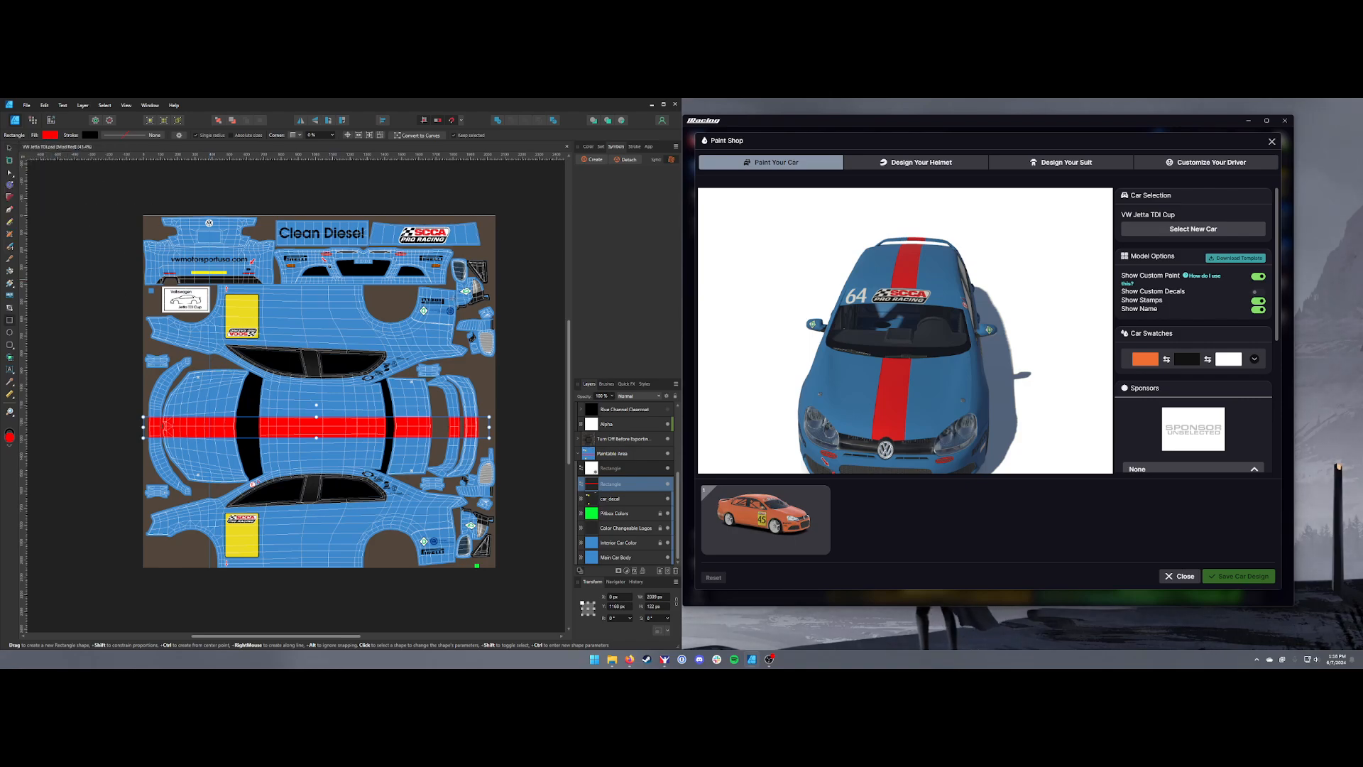
{"action": "left_click_drag", "start_coordinate": [935, 328], "coordinate": [856, 351]}
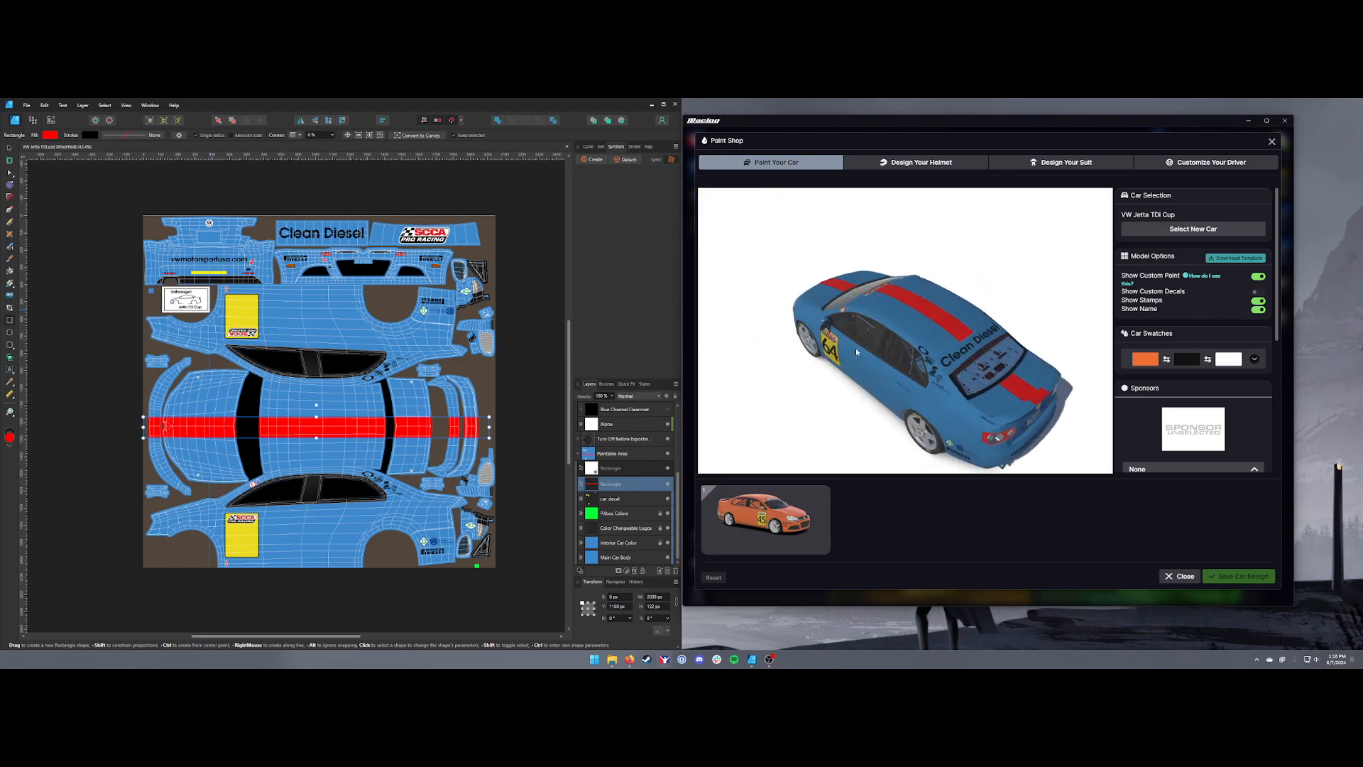
{"action": "scroll", "coordinate": [628, 451], "scroll_direction": "up", "scroll_amount": 3}
{"action": "left_click", "coordinate": [668, 409]}
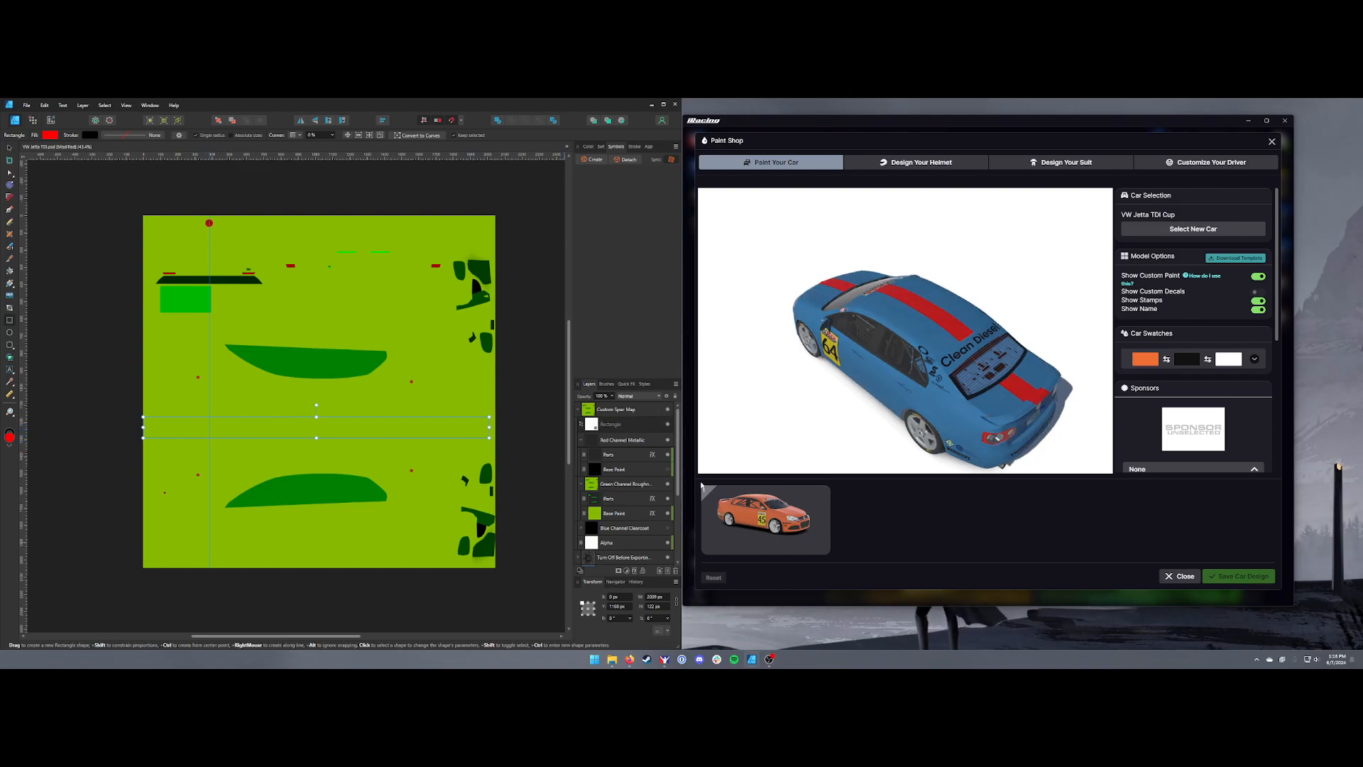
{"action": "left_click", "coordinate": [667, 410]}
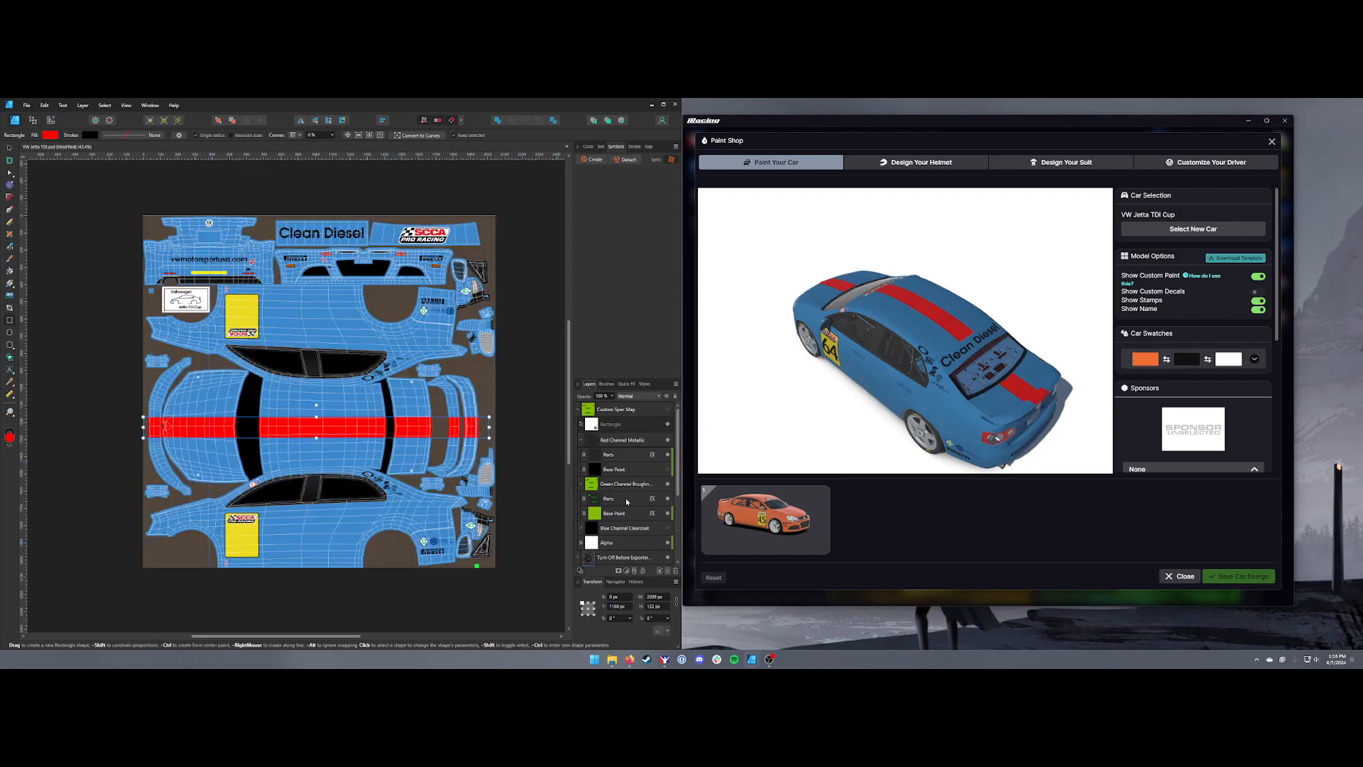
- Create a symbol from the red stripe and place a duplicate of it in the Custom Spec Map group above Red Channel Metallic
{"action": "scroll", "coordinate": [627, 502], "scroll_direction": "down", "scroll_amount": 3}
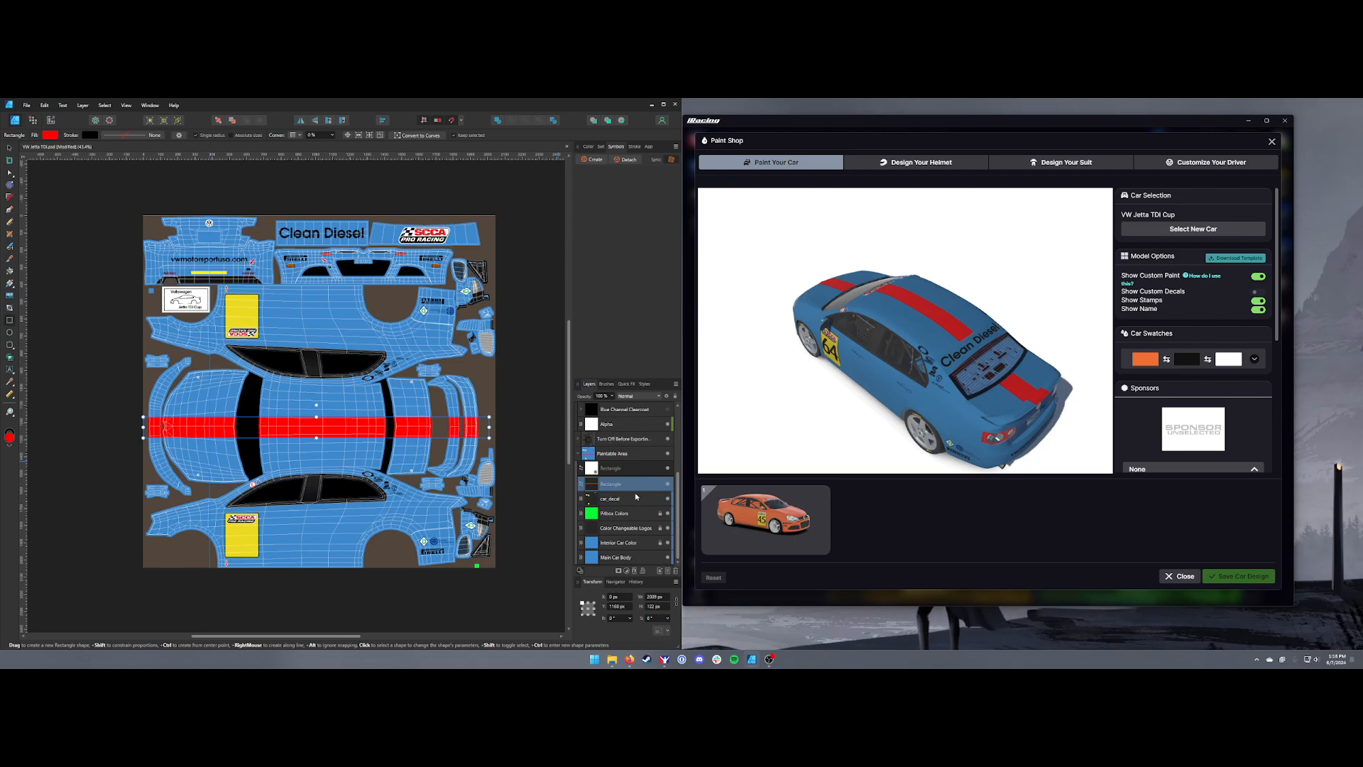
{"action": "left_click", "coordinate": [587, 161]}
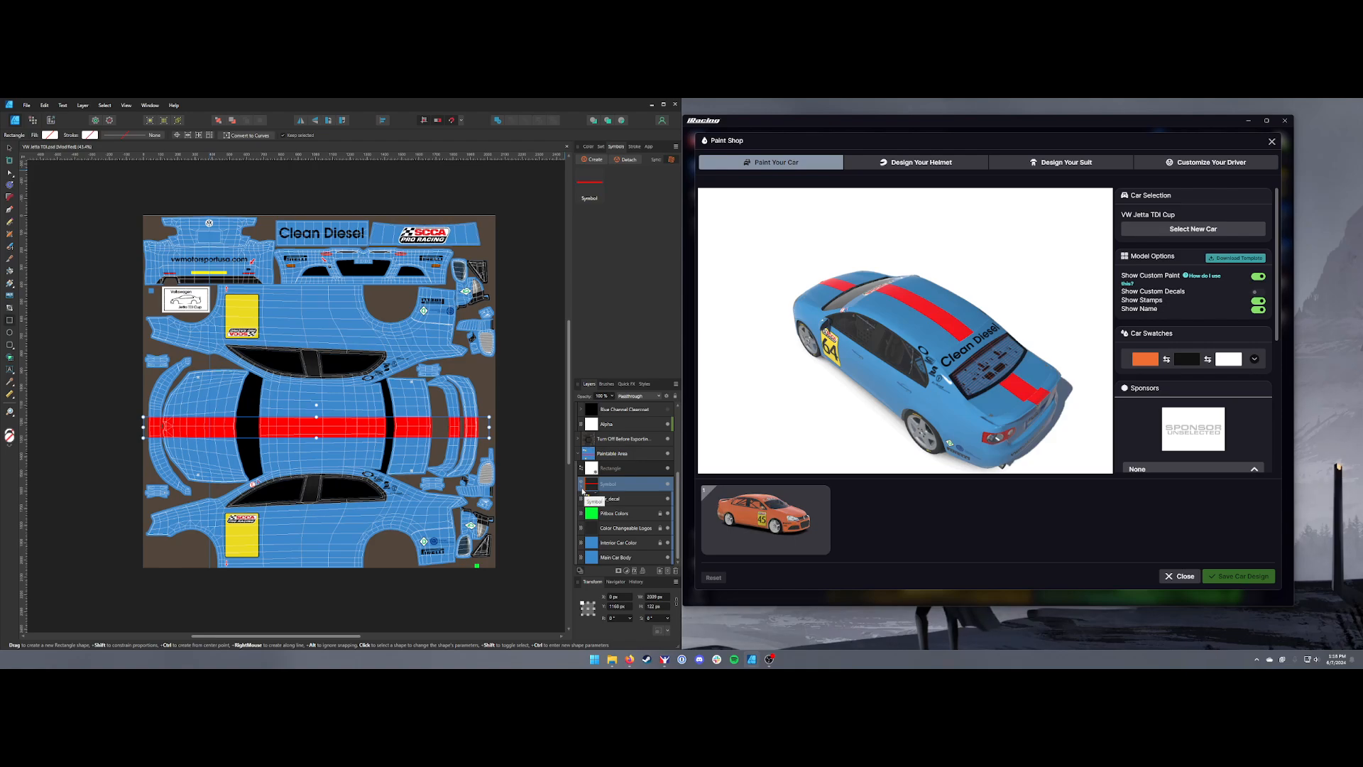
{"action": "key", "text": "ctrl+j"}
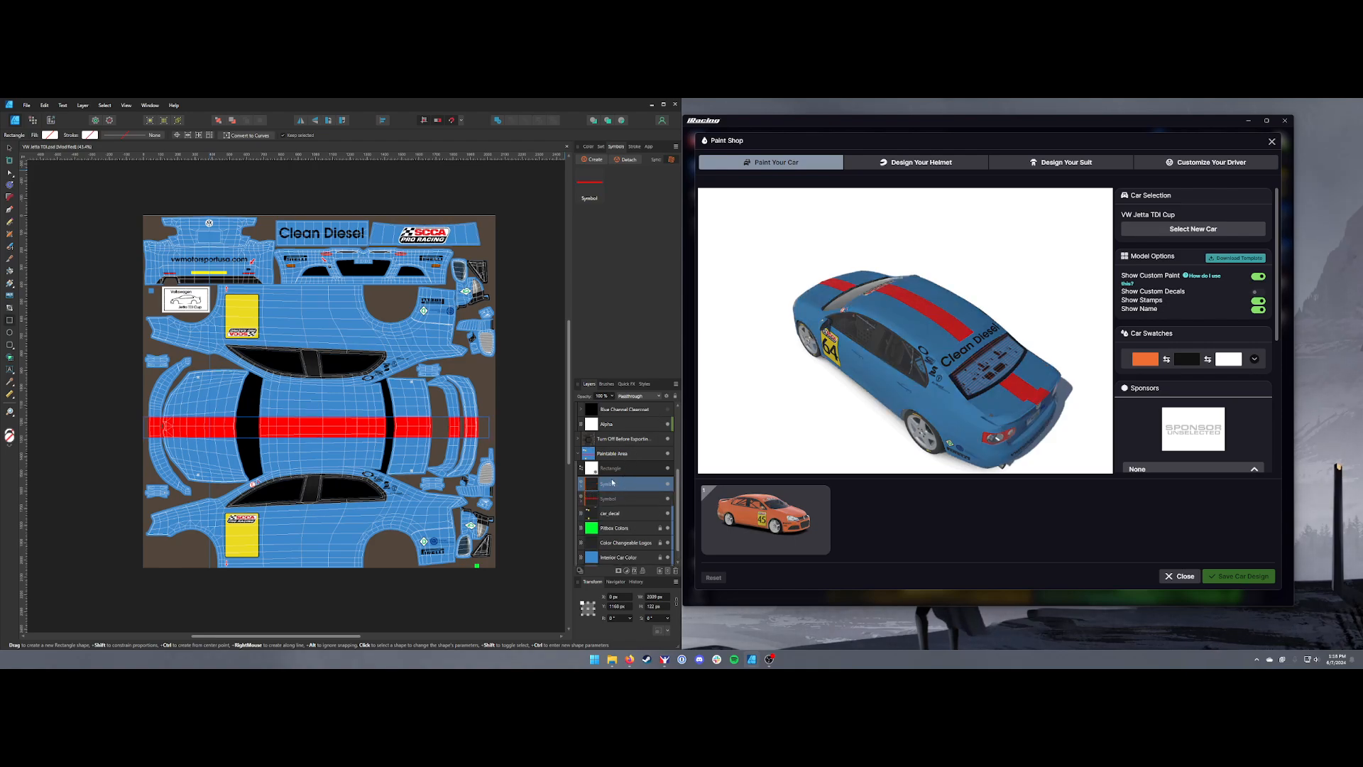
{"action": "scroll", "coordinate": [615, 470], "scroll_direction": "up", "scroll_amount": 3}
{"action": "left_click_drag", "start_coordinate": [614, 487], "coordinate": [619, 438]}
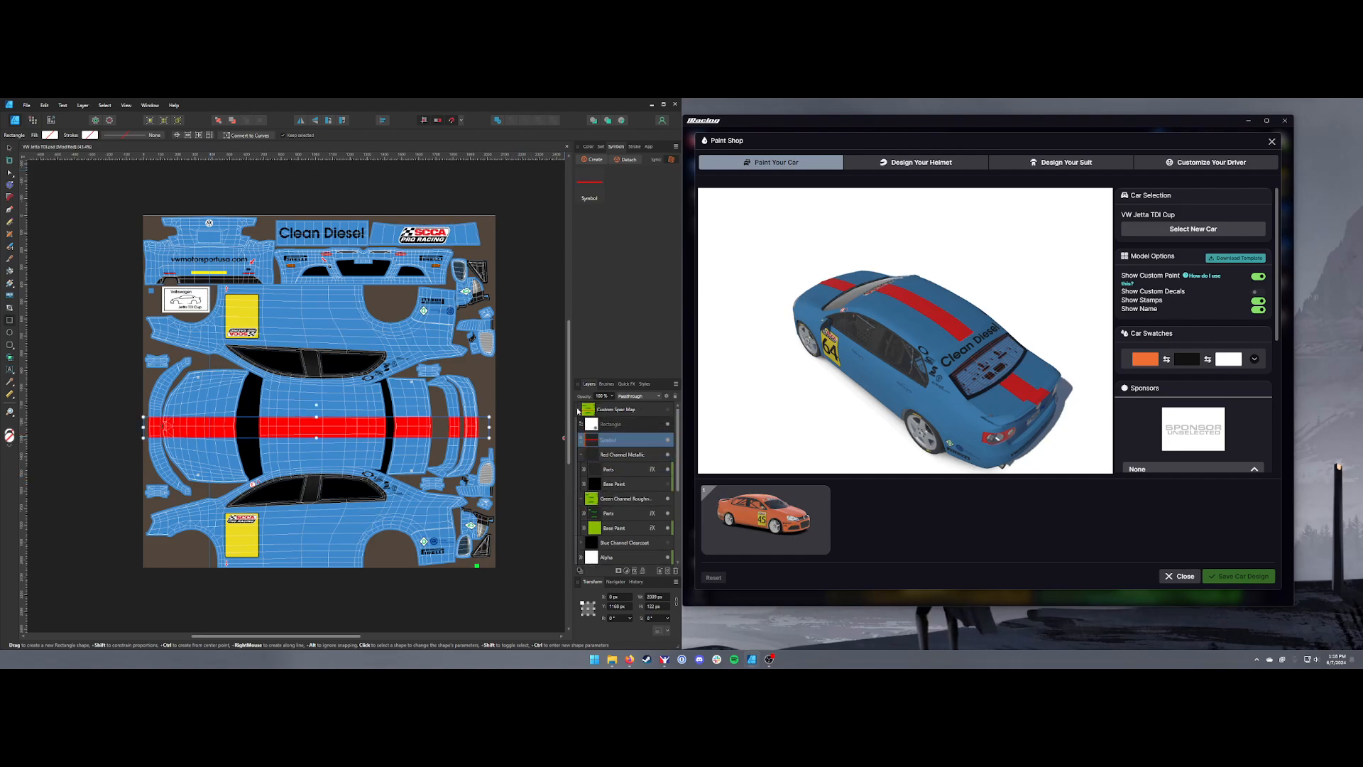
- With symbol sync off, add a red (255, 0, 0) Color Overlay effect to the rectangle inside the Custom Spec Map symbol
{"action": "left_click", "coordinate": [583, 441]}
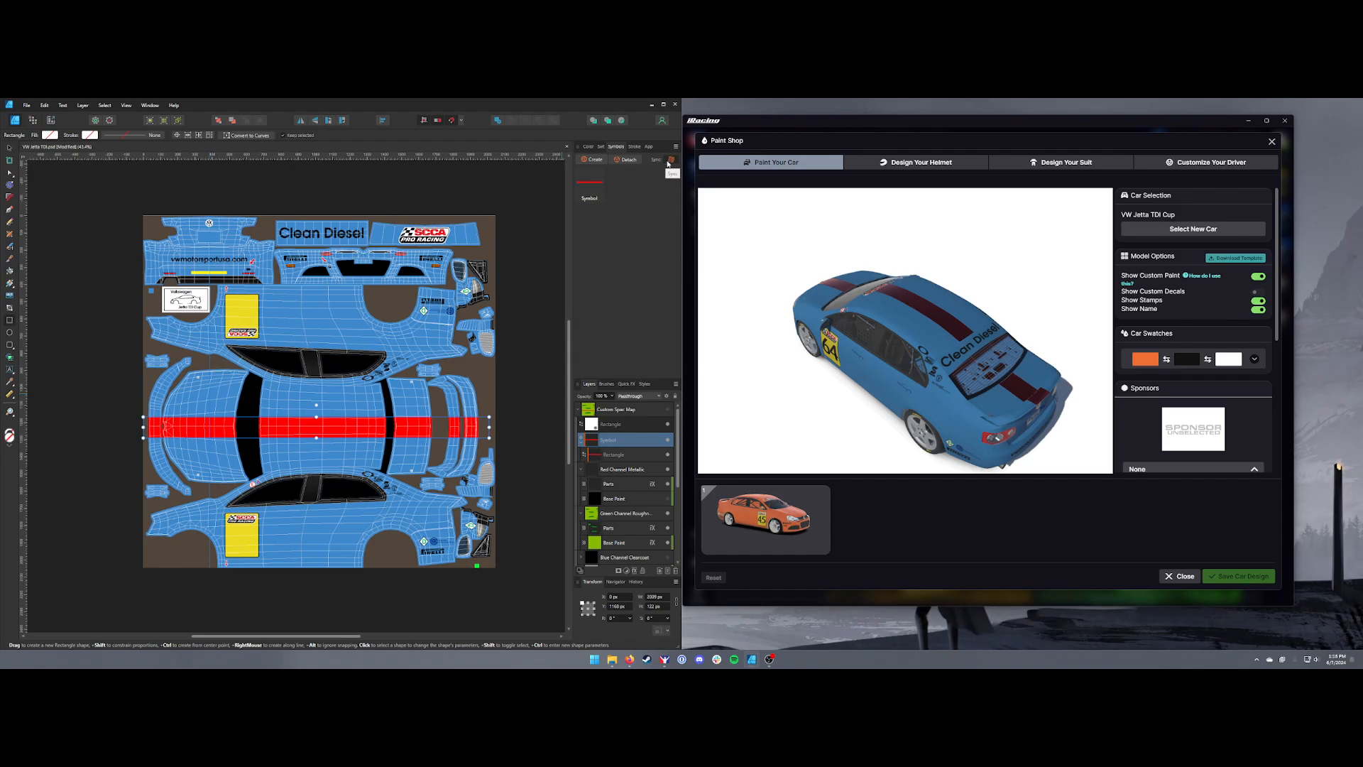
{"action": "left_click", "coordinate": [614, 455]}
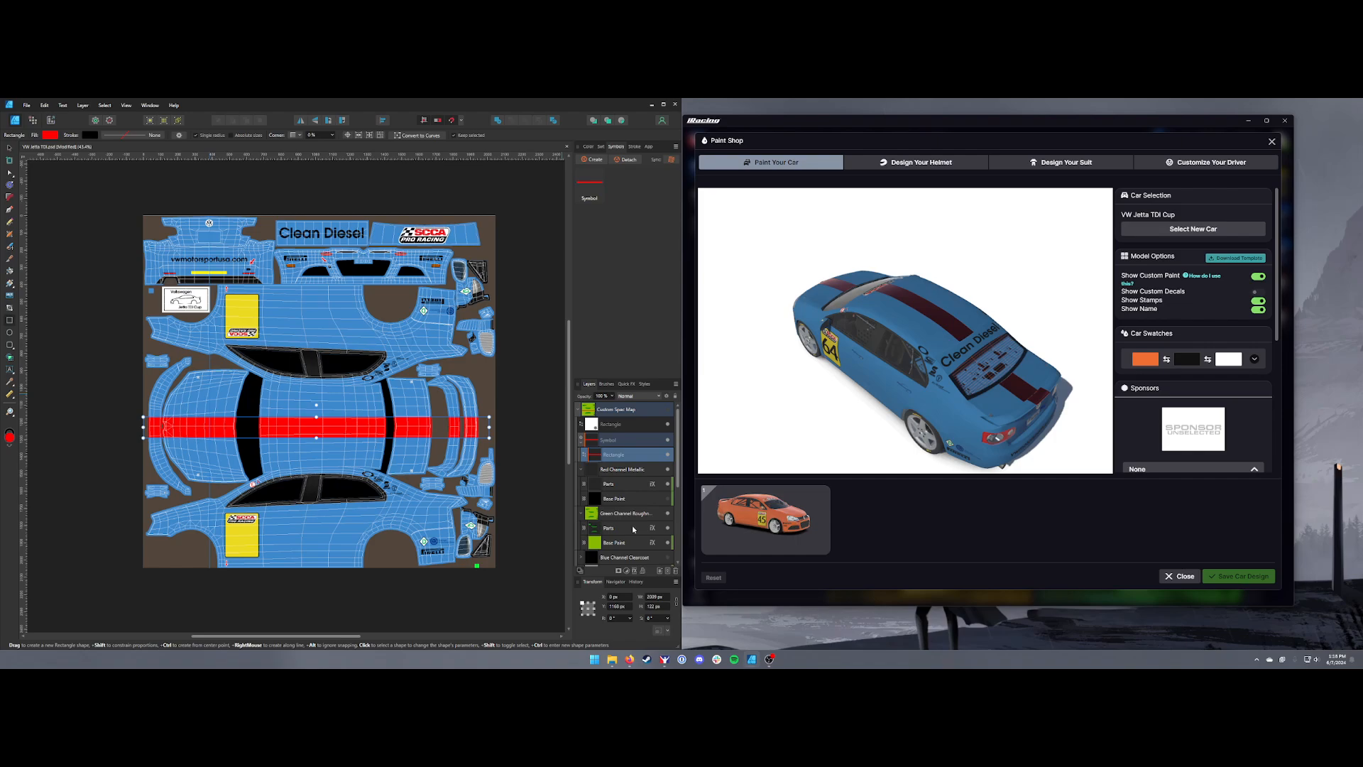
{"action": "left_click", "coordinate": [633, 572]}
{"action": "left_click", "coordinate": [240, 331]}
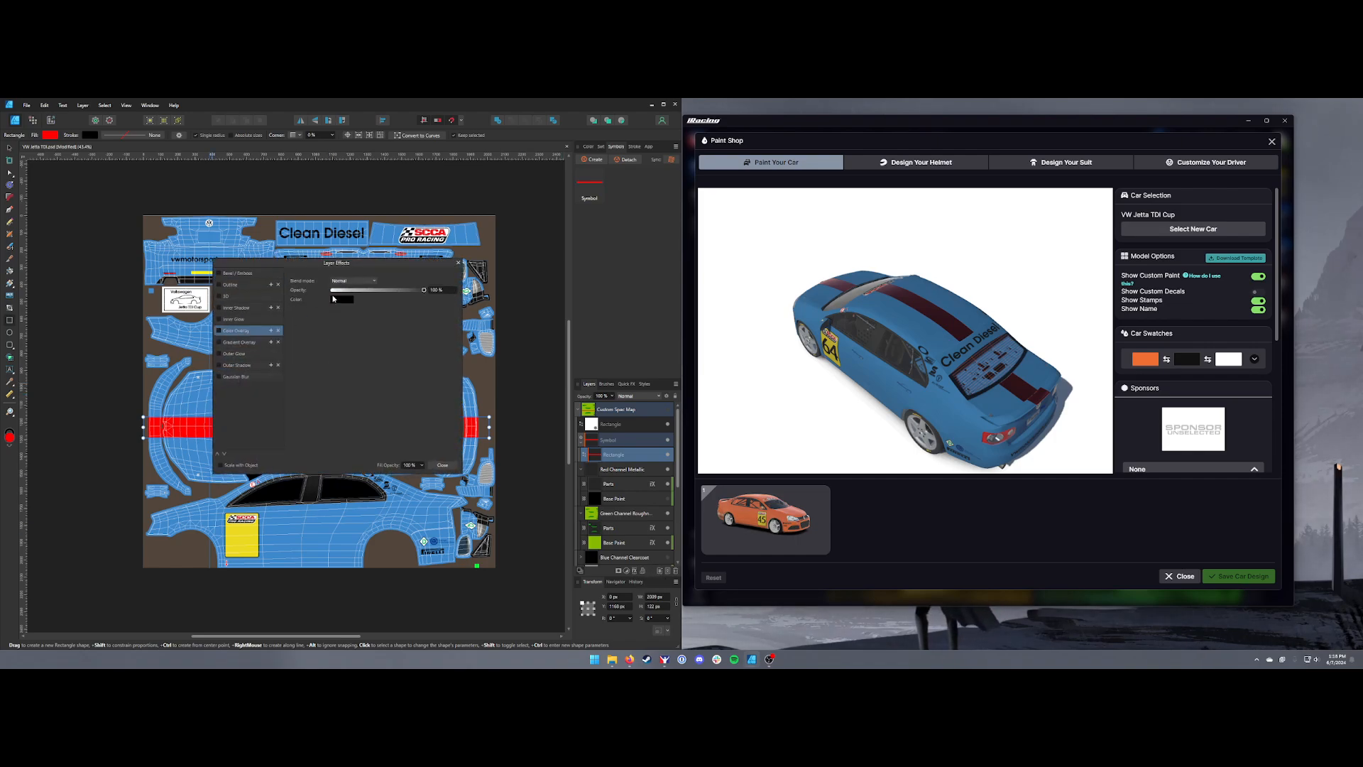
{"action": "left_click", "coordinate": [340, 299]}
{"action": "left_click_drag", "start_coordinate": [302, 325], "coordinate": [371, 325]}
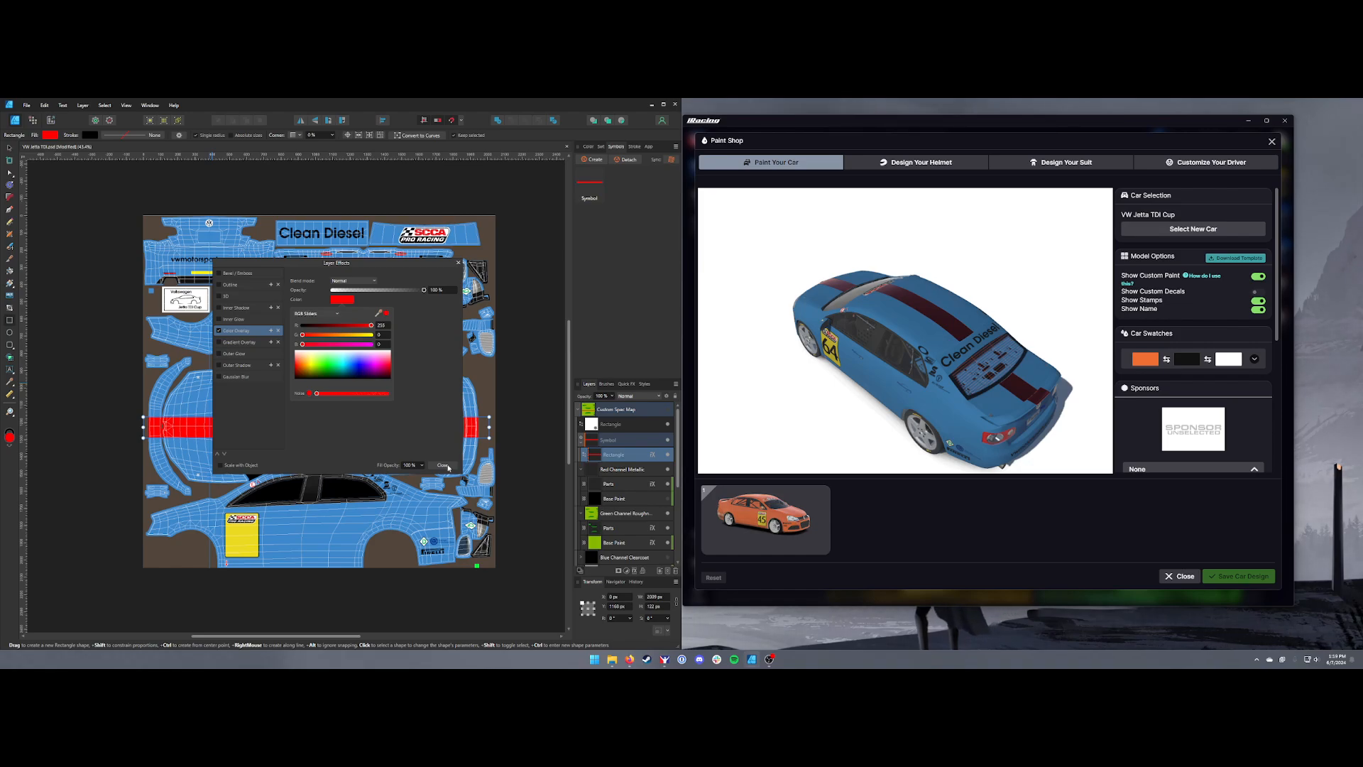
{"action": "left_click", "coordinate": [432, 465]}
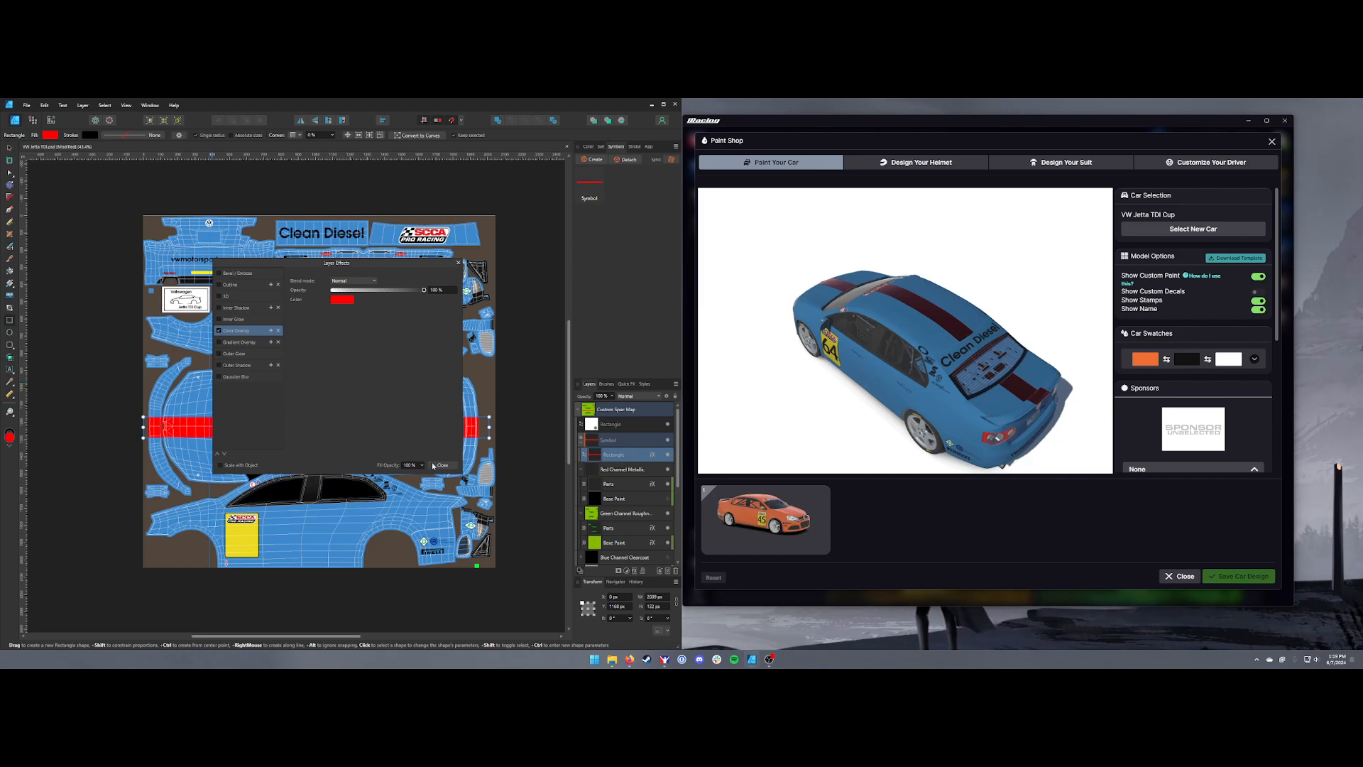
{"action": "left_click", "coordinate": [445, 466]}
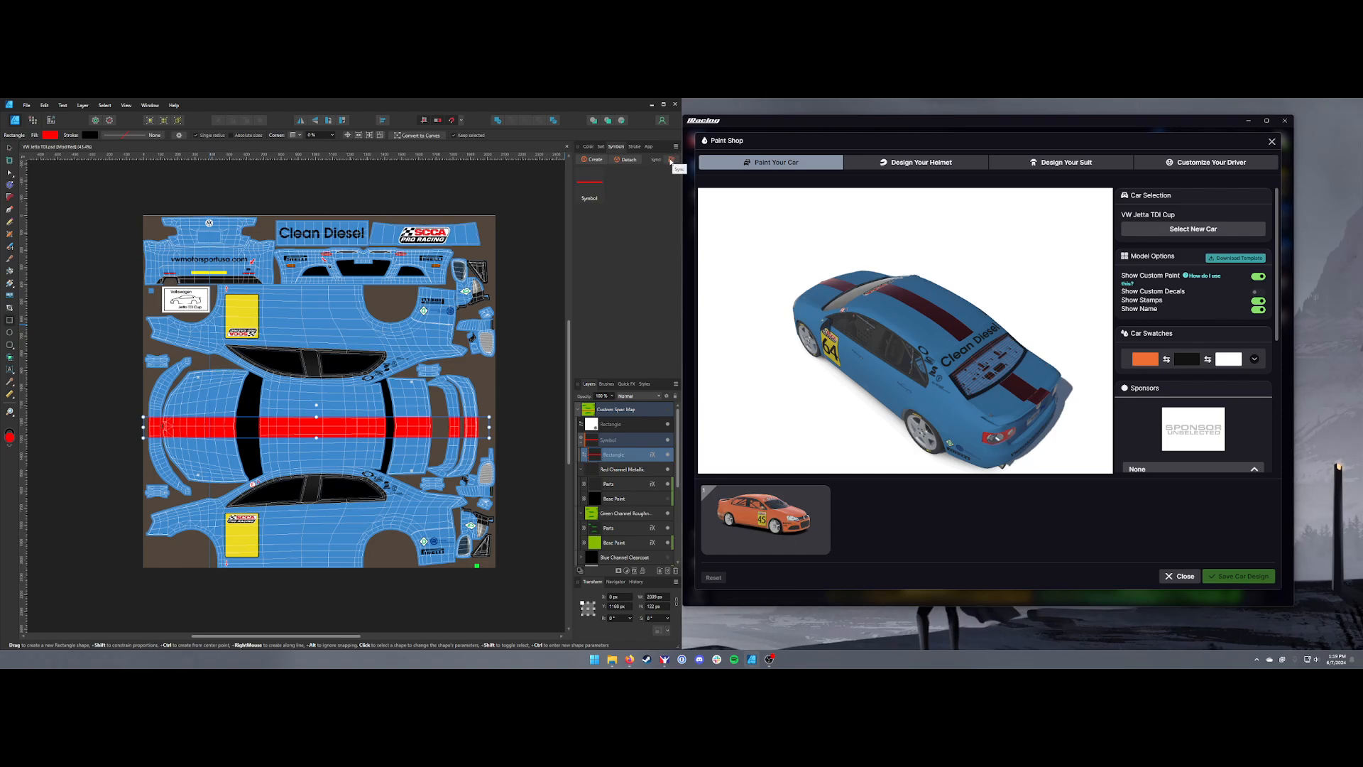
- With sync back on, fill the stripe rectangle inside the linked symbols with bright green and compare the car with the Custom Spec Map
{"action": "scroll", "coordinate": [577, 489], "scroll_direction": "down", "scroll_amount": 5}
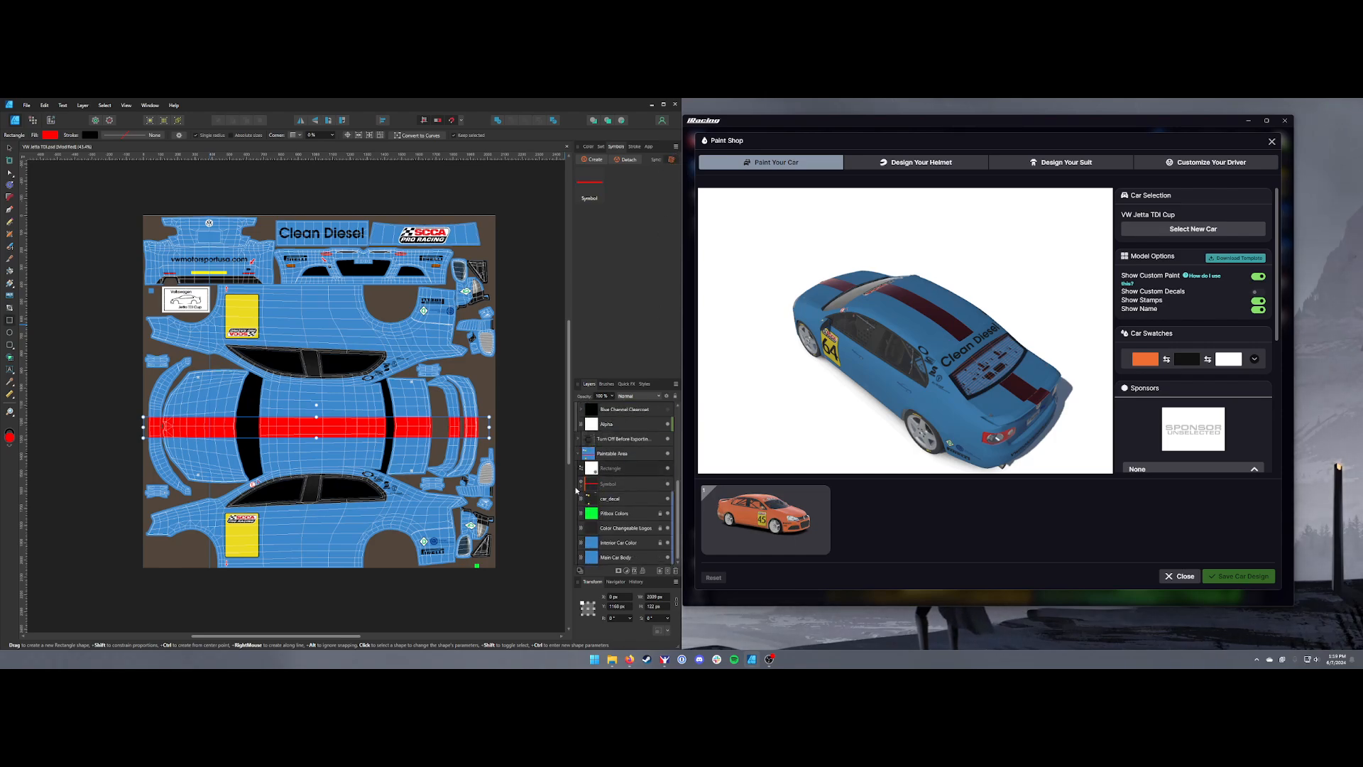
{"action": "left_click", "coordinate": [581, 483]}
{"action": "left_click", "coordinate": [605, 499]}
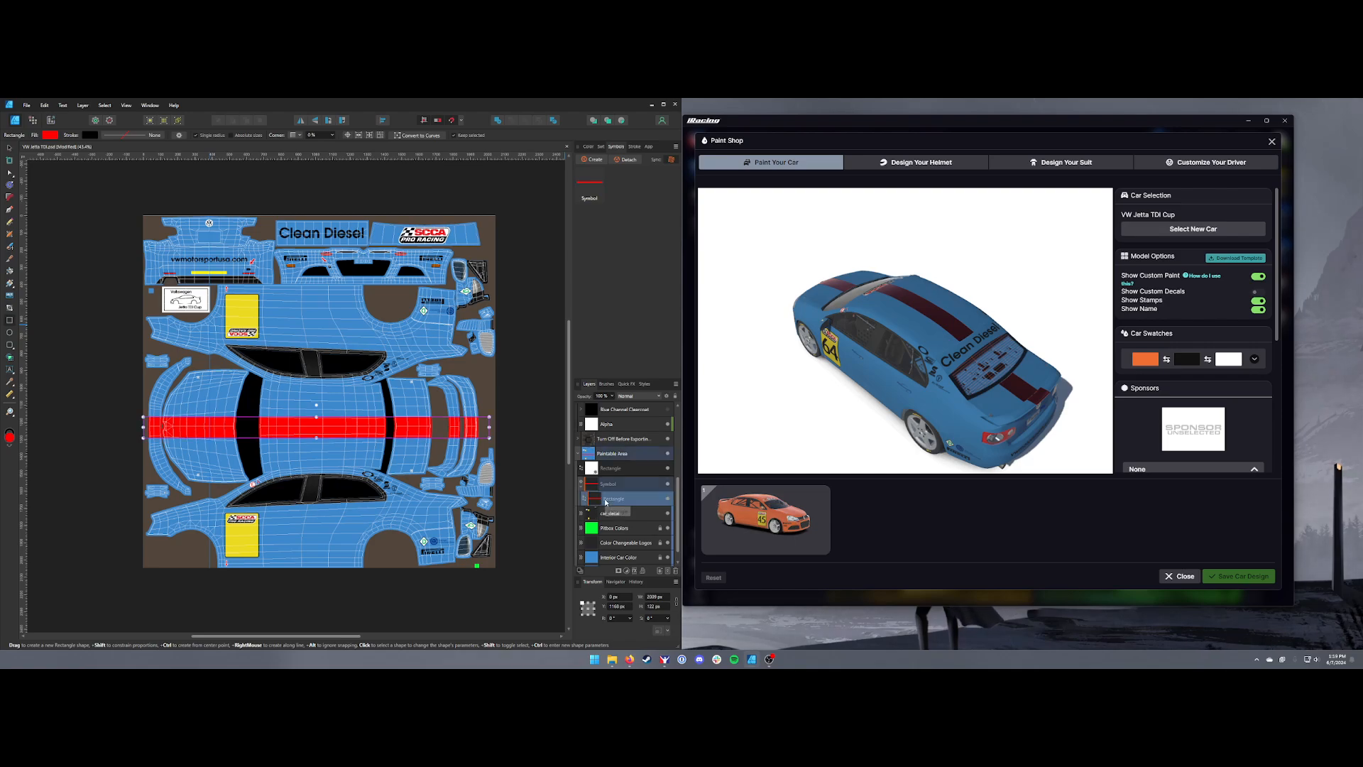
{"action": "scroll", "coordinate": [617, 438], "scroll_direction": "up", "scroll_amount": 4}
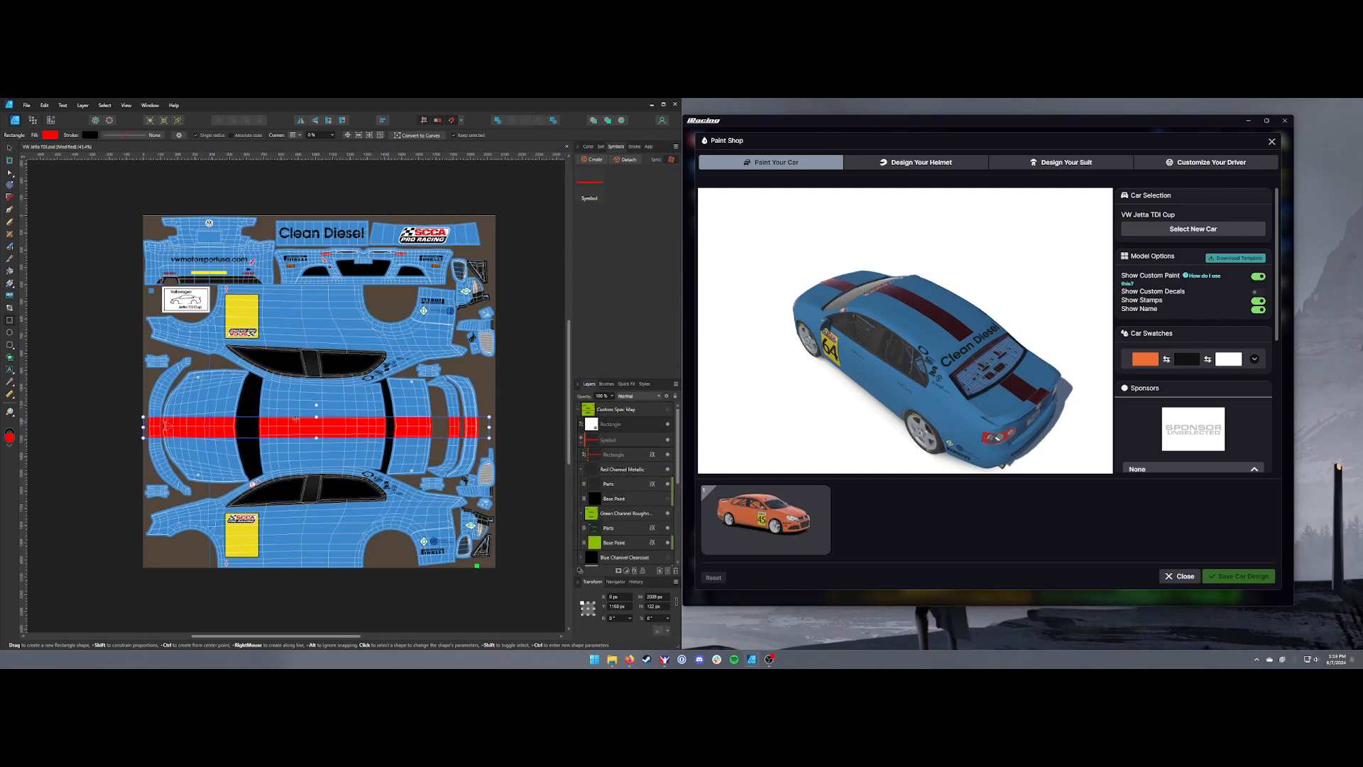
{"action": "left_click_drag", "start_coordinate": [764, 349], "coordinate": [1039, 365]}
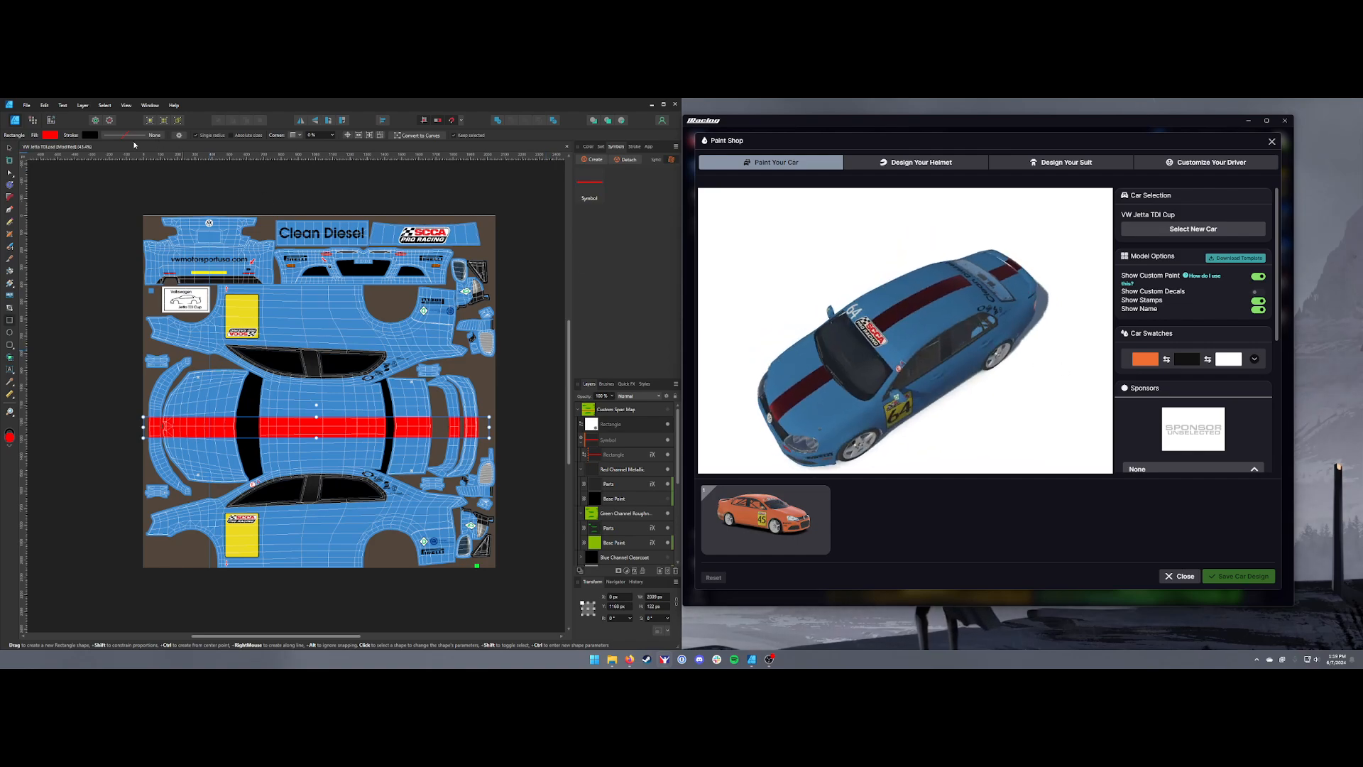
{"action": "left_click", "coordinate": [51, 135]}
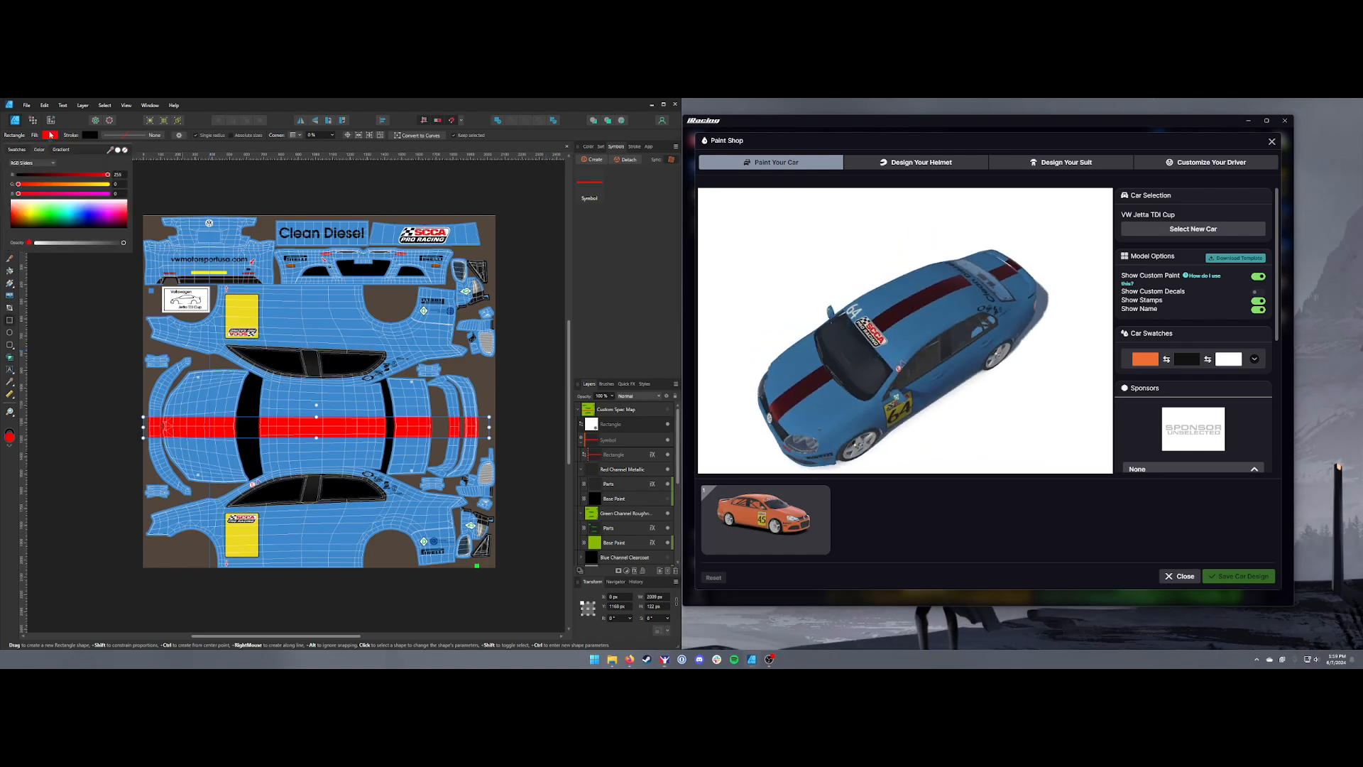
{"action": "left_click", "coordinate": [48, 218]}
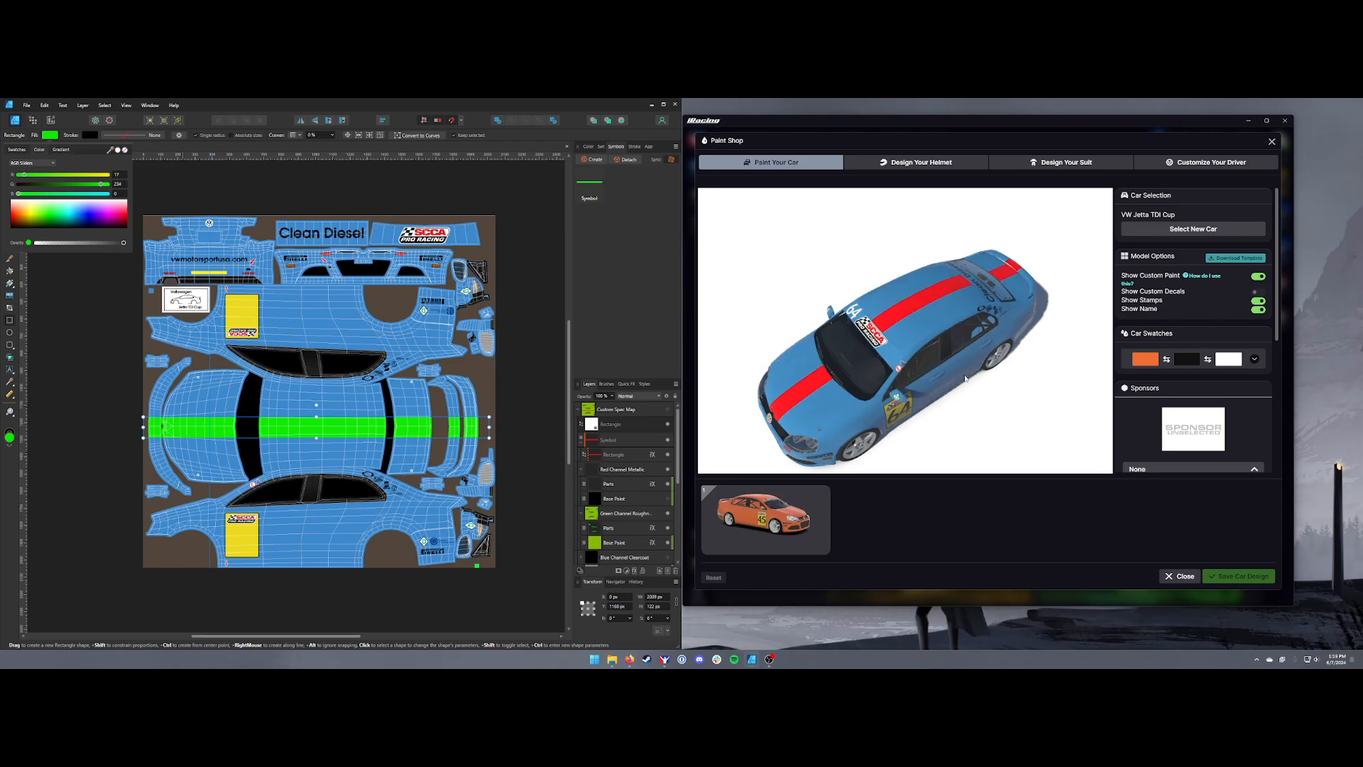
{"action": "left_click_drag", "start_coordinate": [965, 379], "coordinate": [859, 425]}
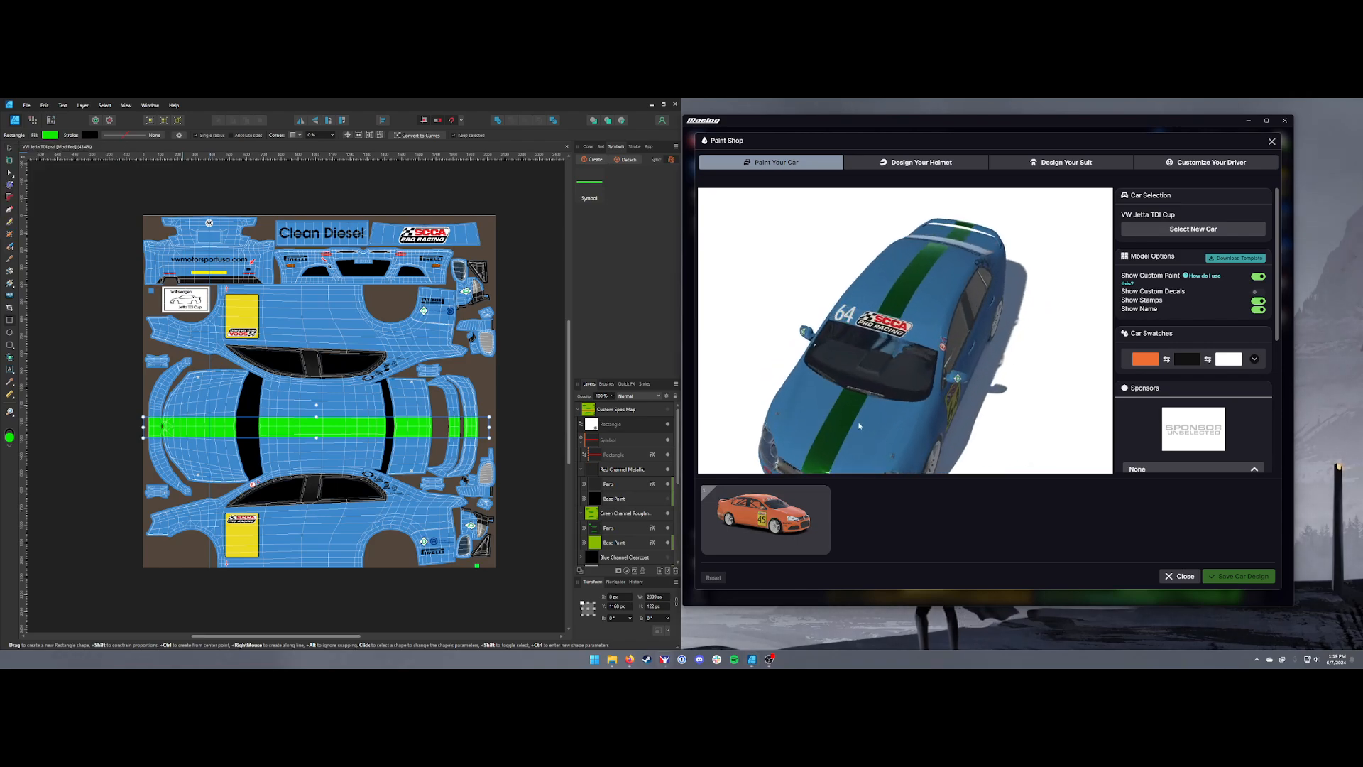
{"action": "left_click", "coordinate": [667, 410]}
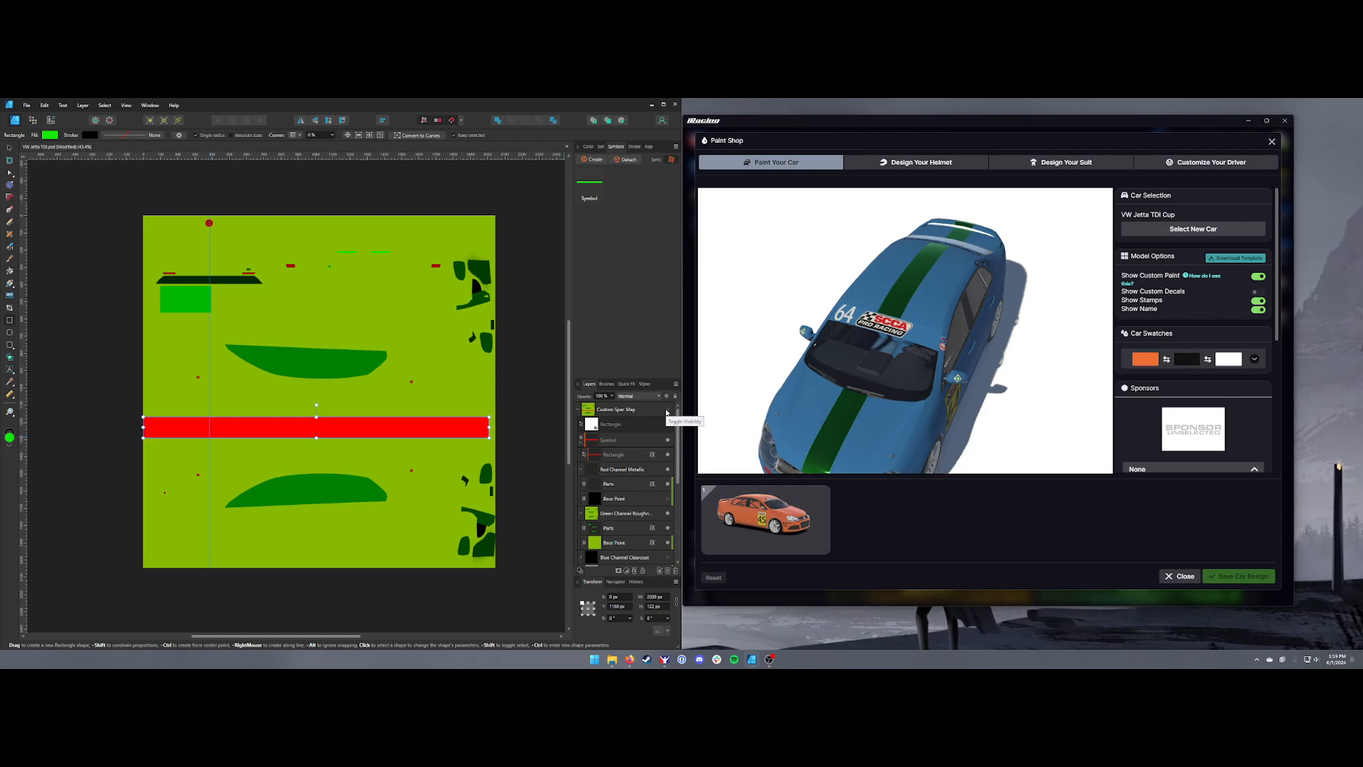
{"action": "left_click", "coordinate": [668, 410]}
- Move the green stripe in Paintable Area about 130 px down from the centre line and check its position in the Custom Spec Map
{"action": "key", "text": "v"}
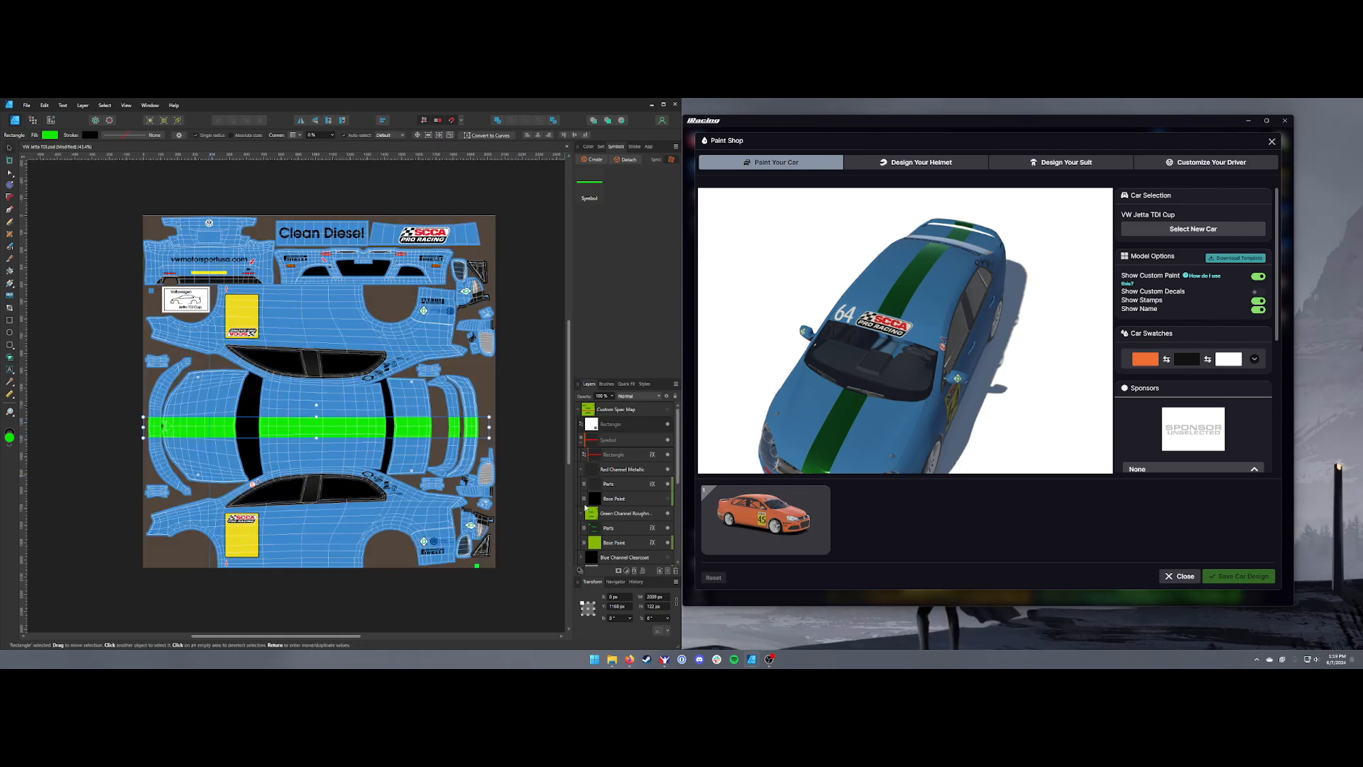
{"action": "left_click", "coordinate": [335, 429]}
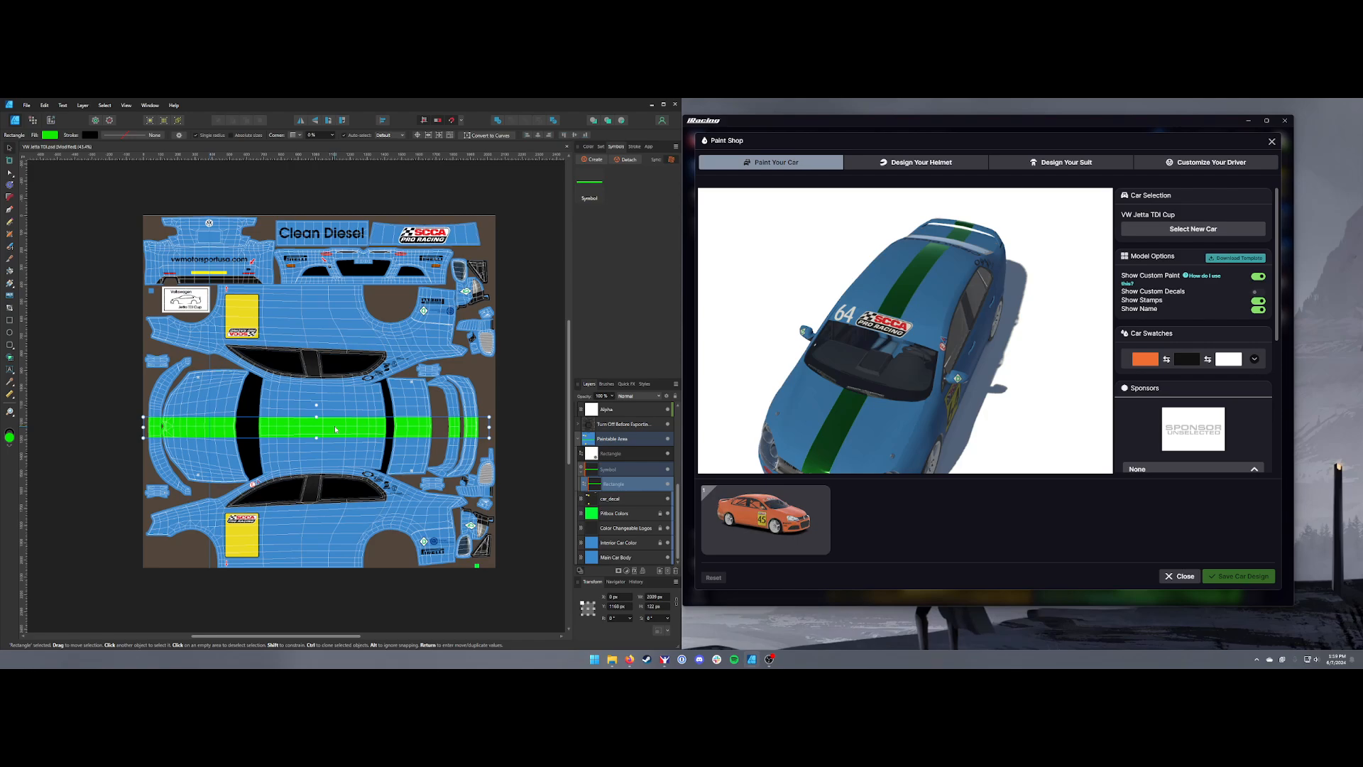
{"action": "left_click_drag", "start_coordinate": [335, 429], "coordinate": [335, 453]}
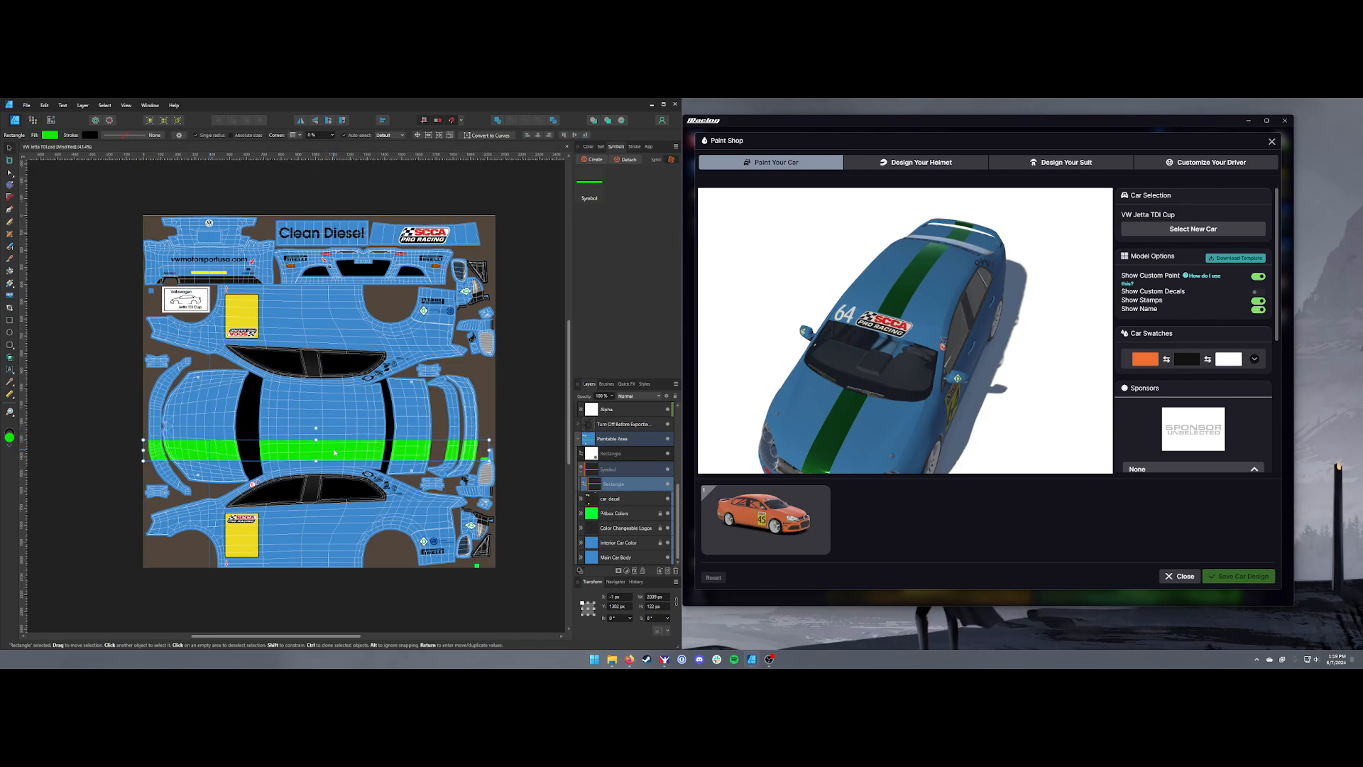
{"action": "scroll", "coordinate": [631, 474], "scroll_direction": "up", "scroll_amount": 3}
{"action": "scroll", "coordinate": [631, 474], "scroll_direction": "up", "scroll_amount": 2}
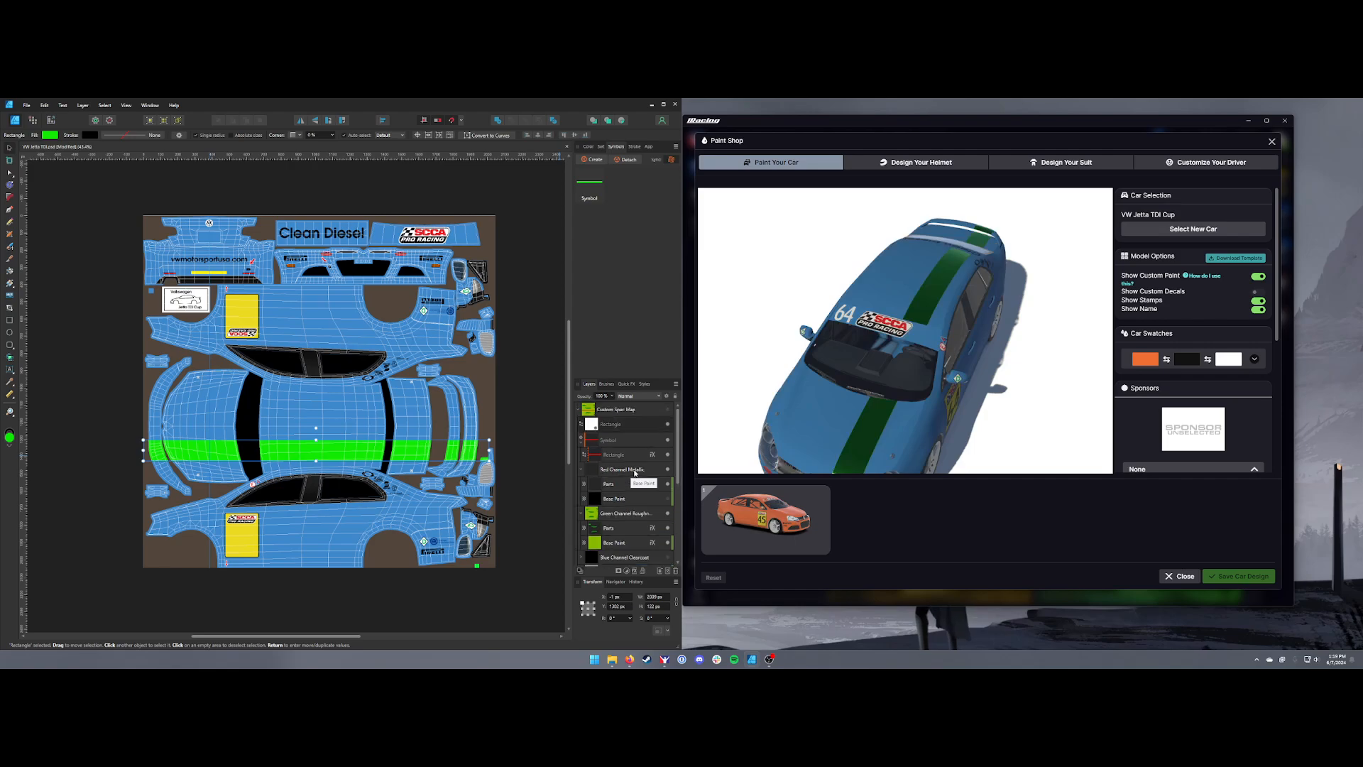
{"action": "left_click", "coordinate": [668, 411]}
{"action": "left_click", "coordinate": [668, 411]}
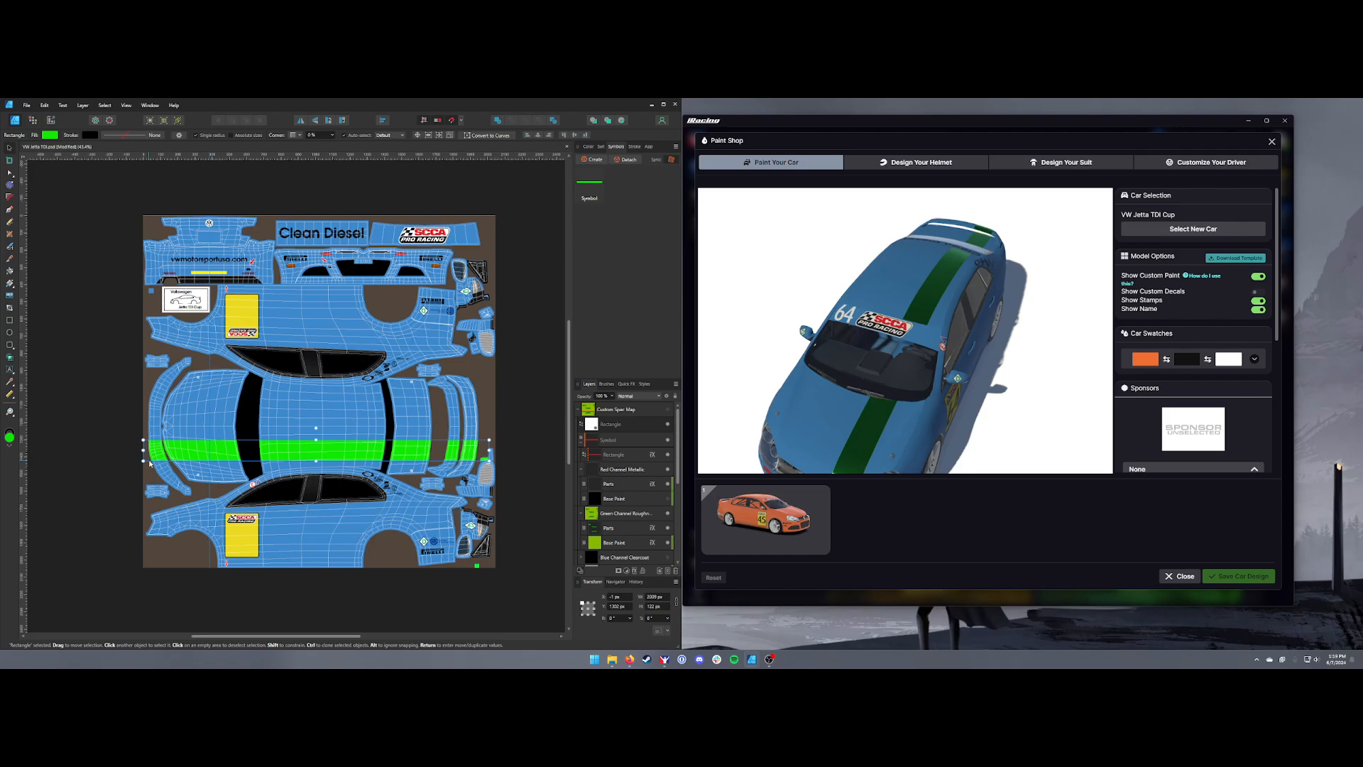
{"action": "left_click_drag", "start_coordinate": [895, 383], "coordinate": [791, 401]}
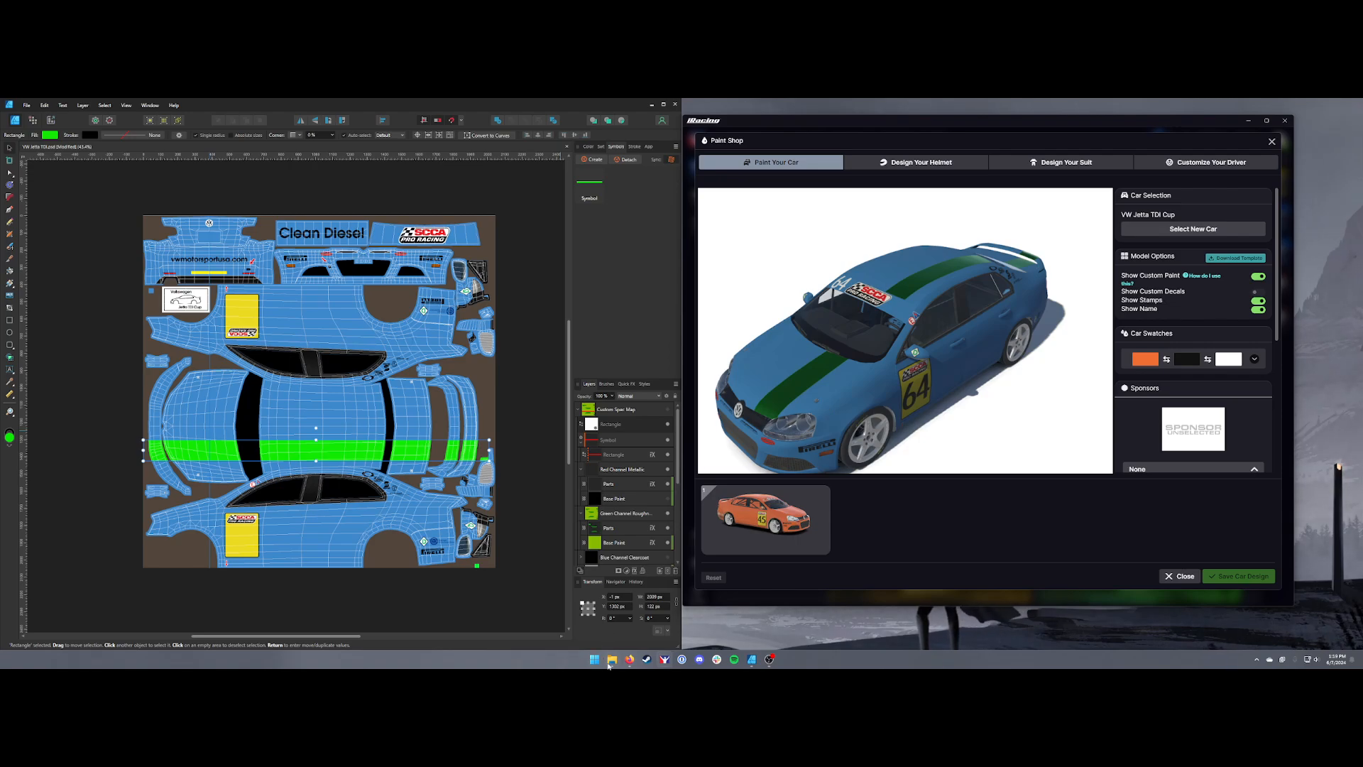
- Place the mustang logo image from Pictures > Livery Creation > Logos > Car Brands into the stripe symbol in Paintable Area
{"action": "left_click", "coordinate": [531, 625]}
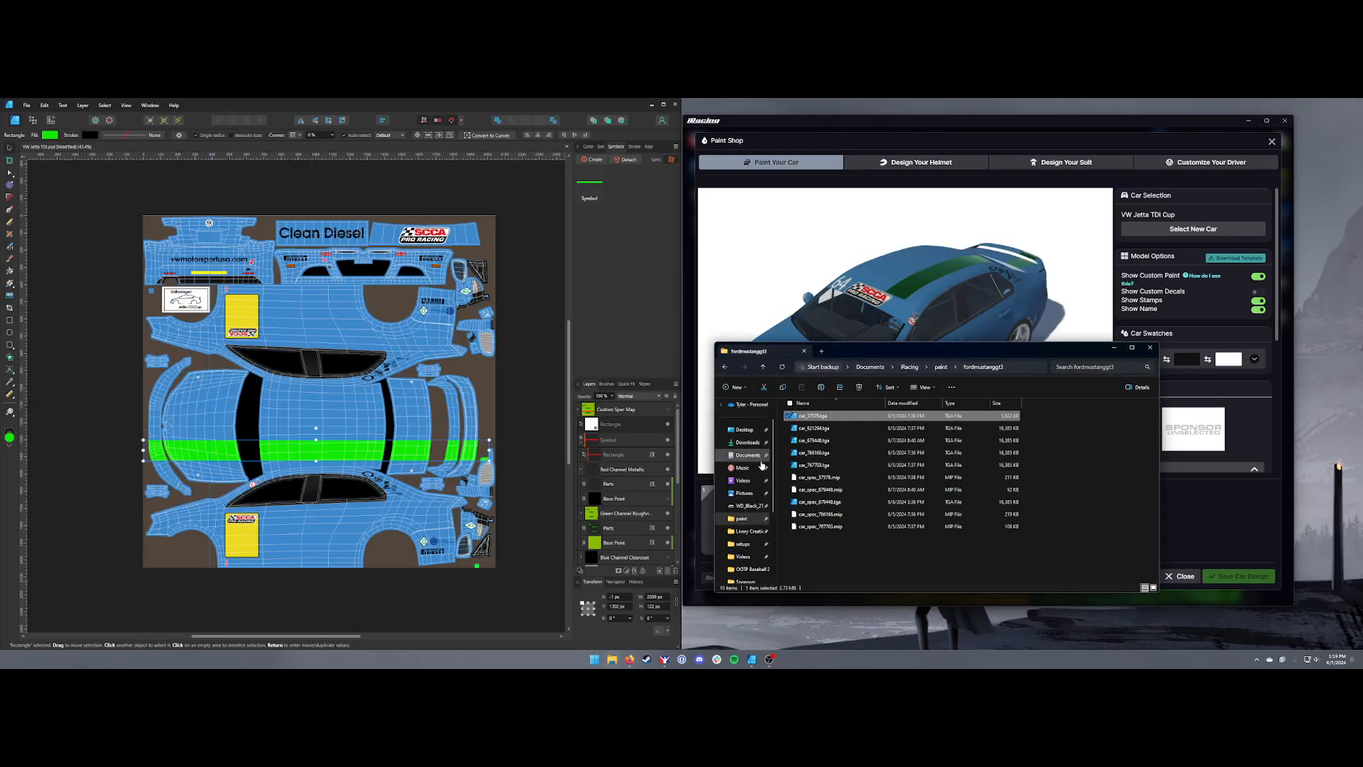
{"action": "left_click", "coordinate": [744, 492]}
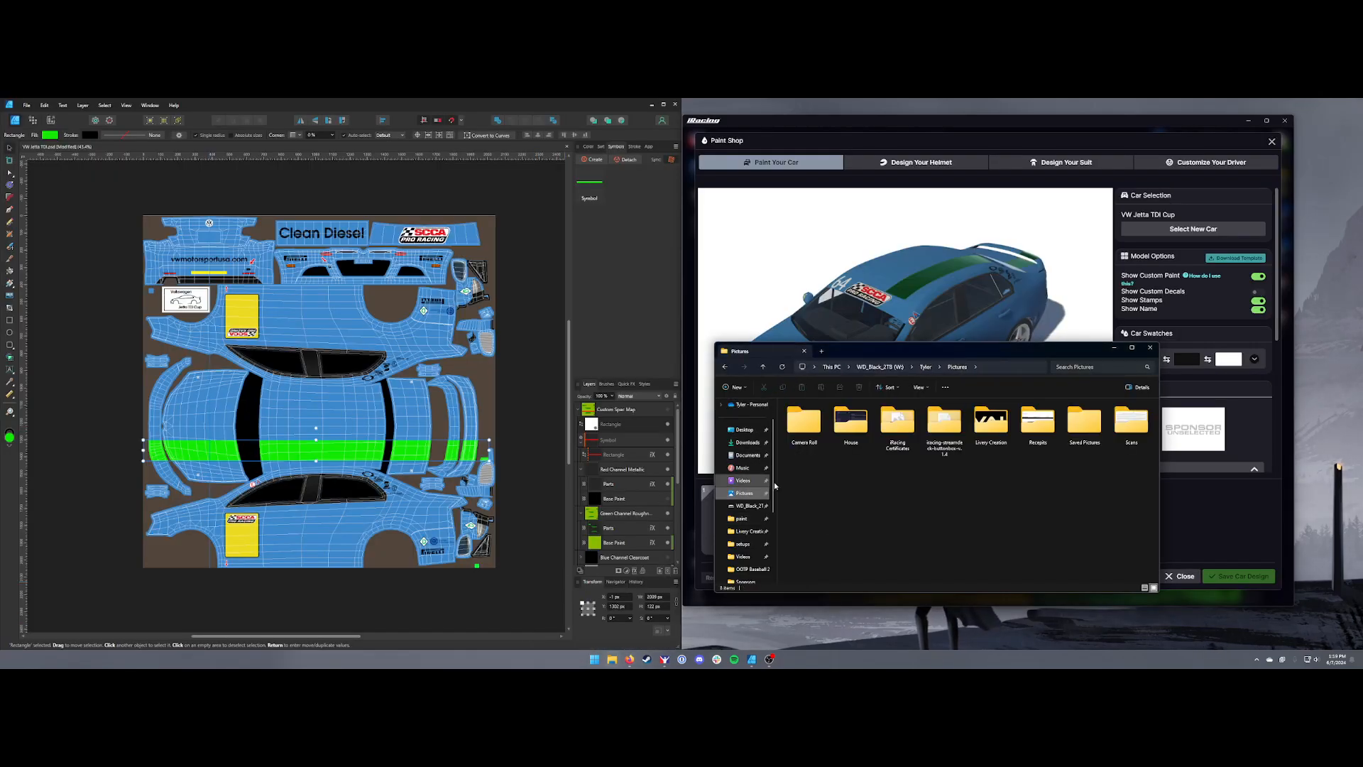
{"action": "double_click", "coordinate": [981, 436]}
{"action": "double_click", "coordinate": [835, 429]}
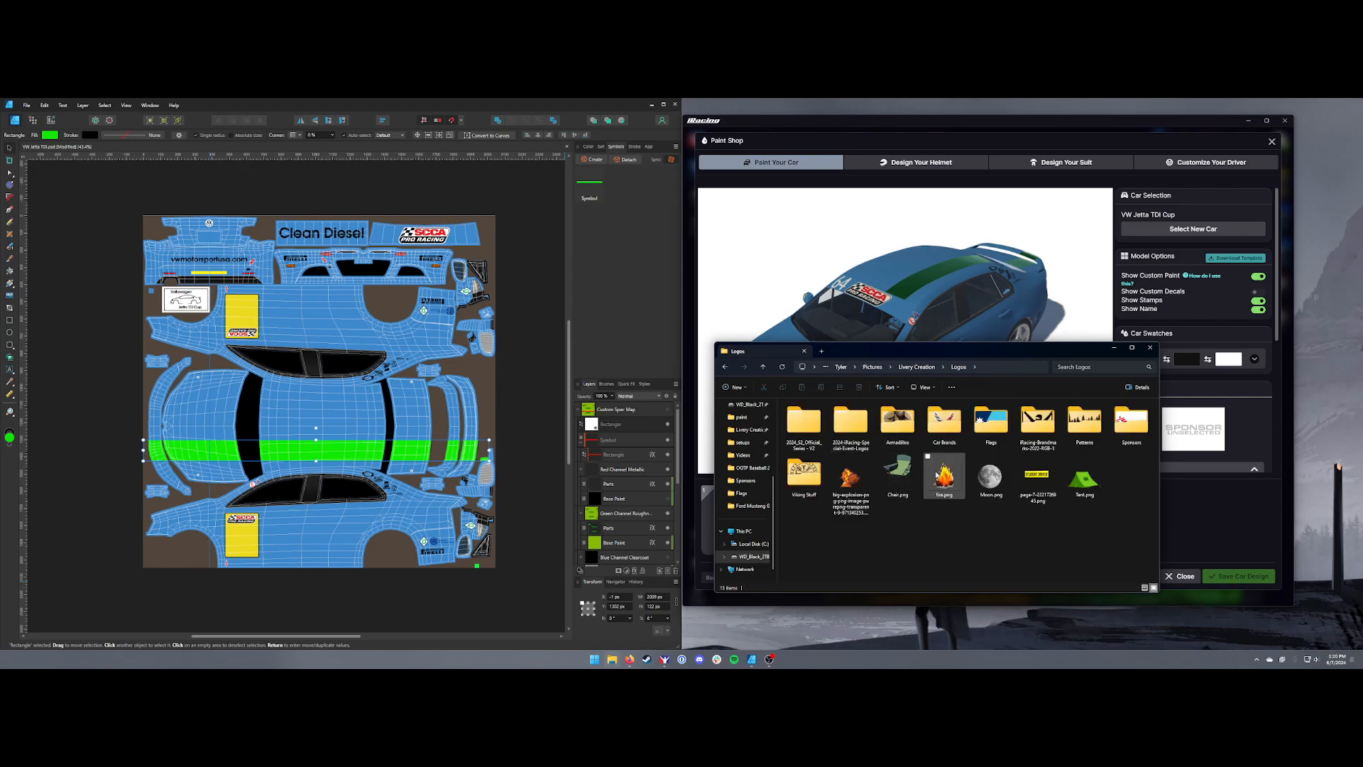
{"action": "double_click", "coordinate": [945, 423]}
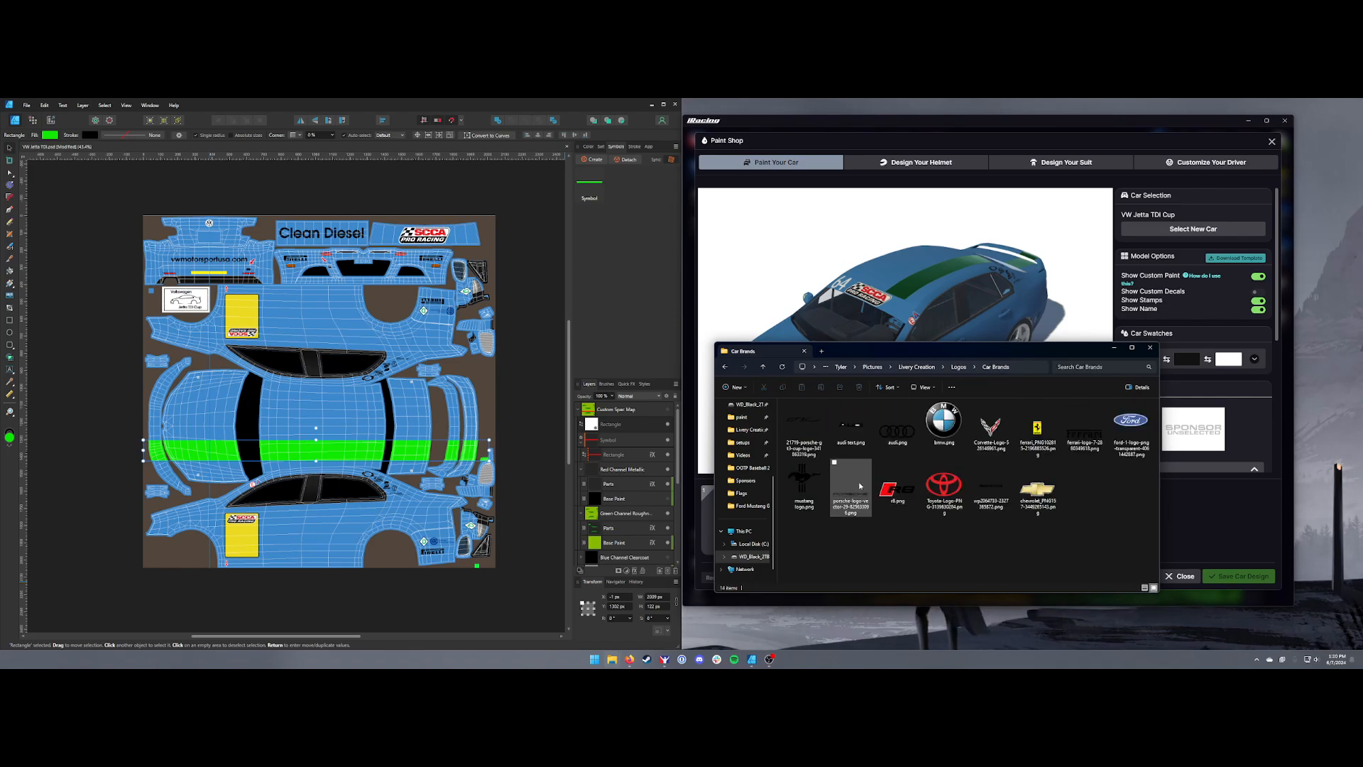
{"action": "left_click", "coordinate": [810, 483]}
{"action": "left_click_drag", "start_coordinate": [320, 446], "coordinate": [316, 440]}
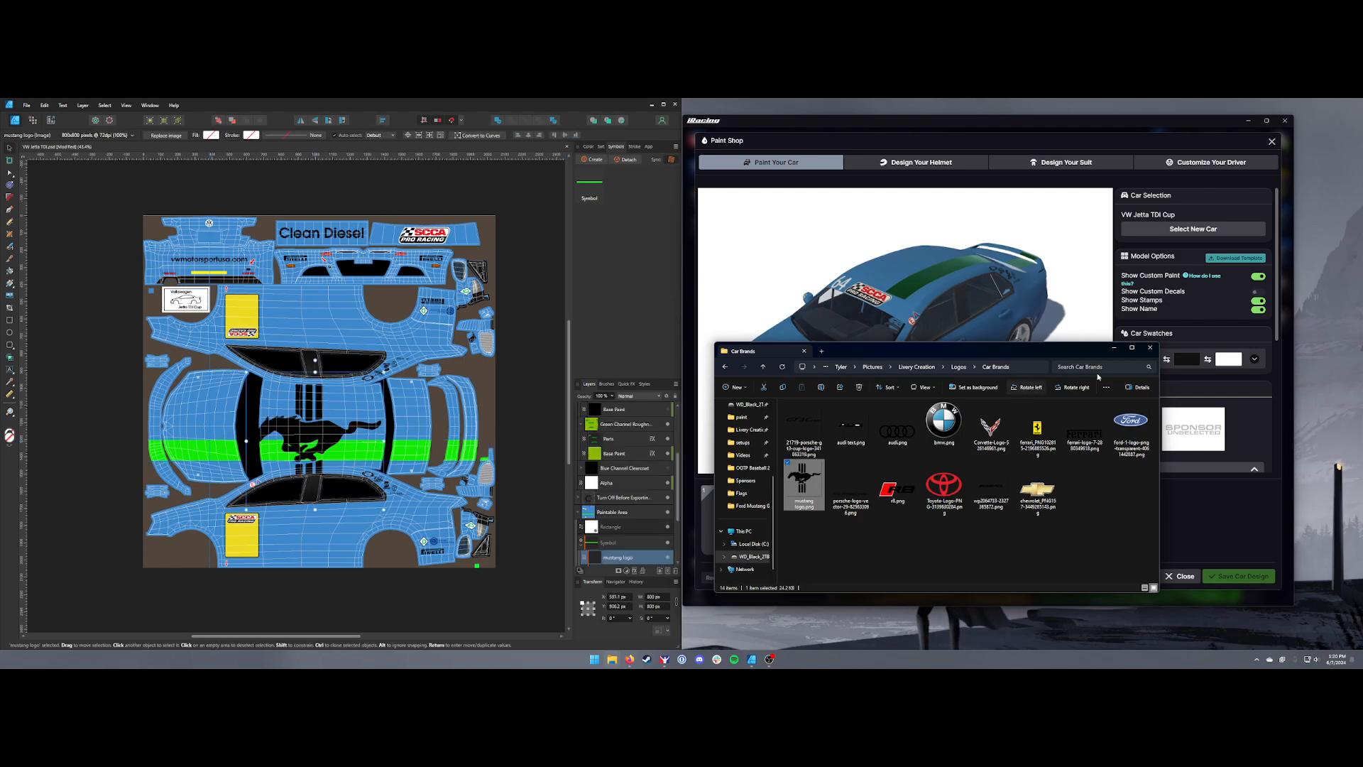
{"action": "left_click", "coordinate": [1113, 348]}
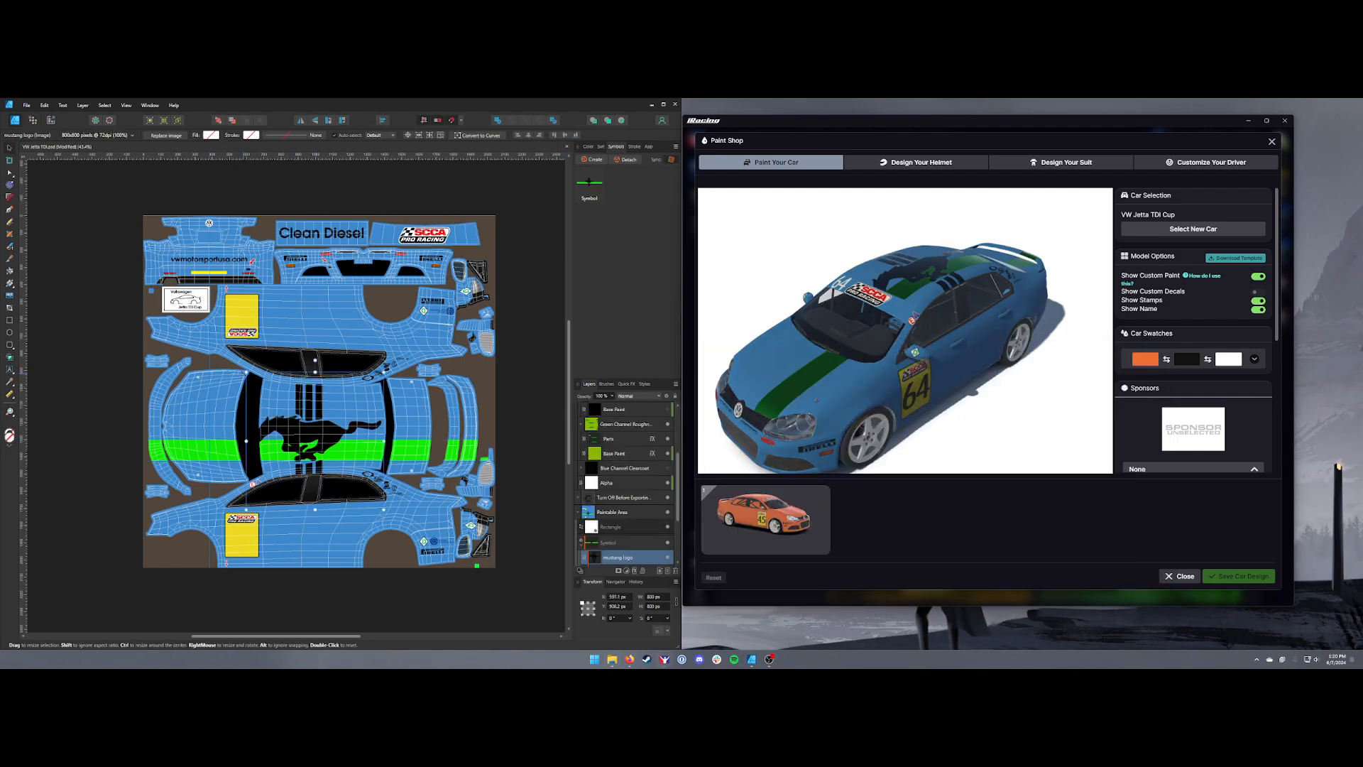
- Scale the Mustang logo down to about 487 px square, place it on the roof, and check it on the car model
{"action": "left_click_drag", "start_coordinate": [246, 372], "coordinate": [300, 426]}
{"action": "left_click_drag", "start_coordinate": [342, 467], "coordinate": [323, 424]}
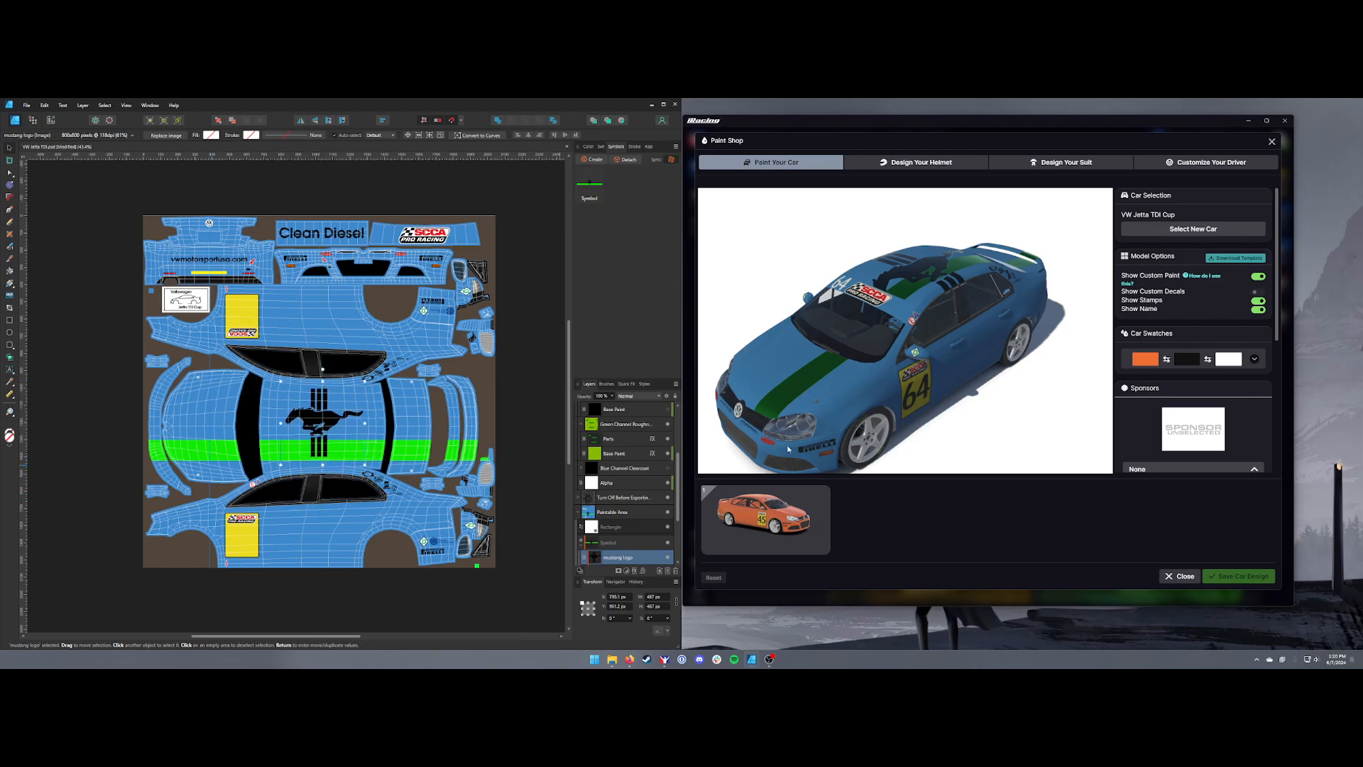
{"action": "left_click_drag", "start_coordinate": [915, 328], "coordinate": [719, 381]}
{"action": "scroll", "coordinate": [908, 347], "scroll_direction": "up", "scroll_amount": 5}
{"action": "left_click_drag", "start_coordinate": [908, 347], "coordinate": [961, 362]}
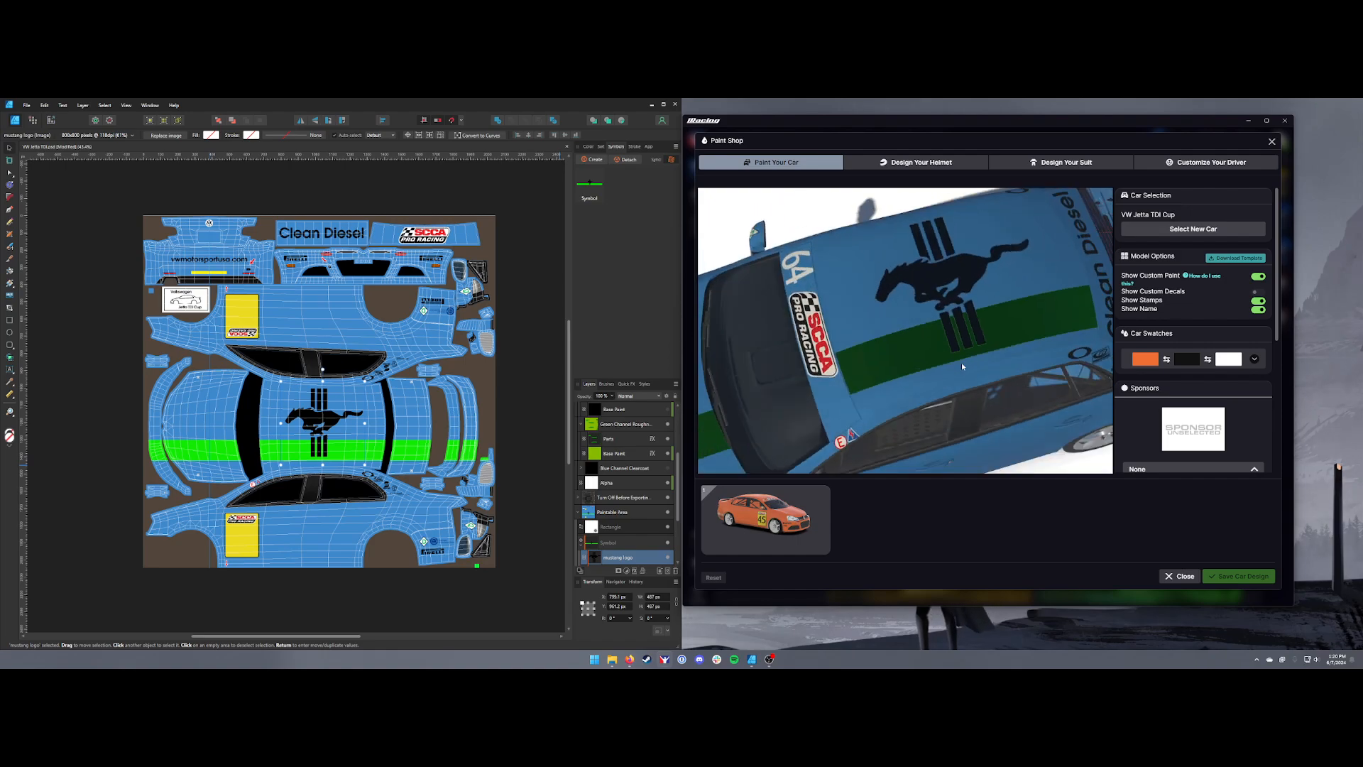
{"action": "scroll", "coordinate": [962, 362], "scroll_direction": "down", "scroll_amount": 4}
- Show the Custom Spec Map and compare the Mustang logo inside its symbol with the one in the Paintable Area symbol
{"action": "scroll", "coordinate": [658, 434], "scroll_direction": "up", "scroll_amount": 5}
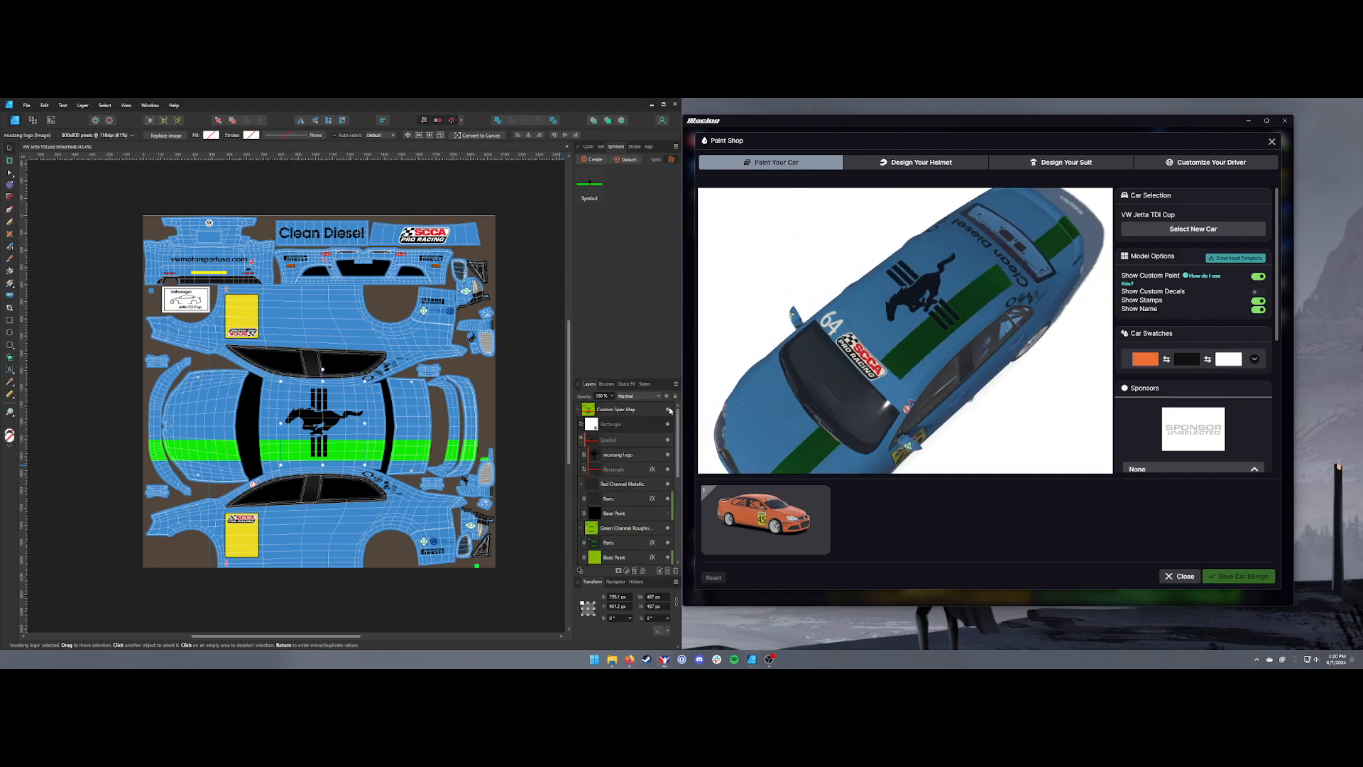
{"action": "left_click", "coordinate": [668, 409]}
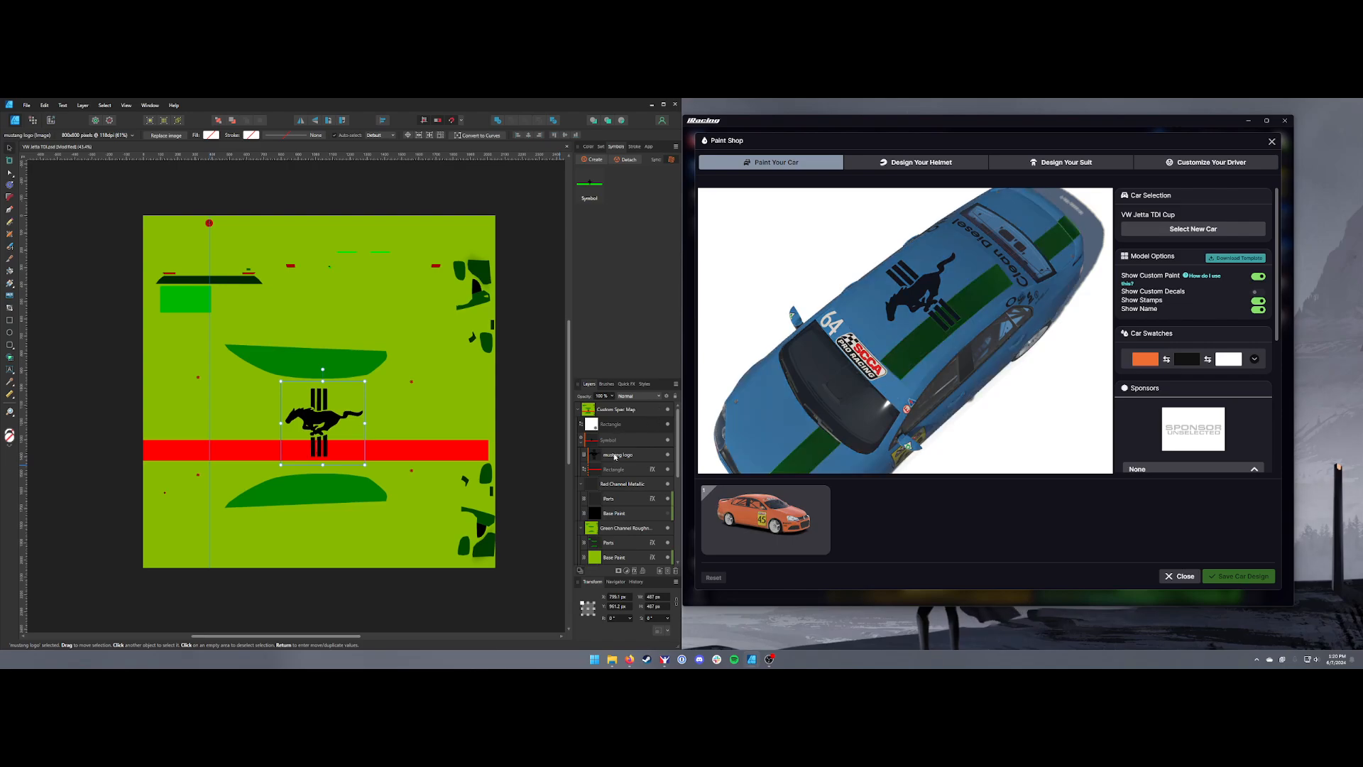
{"action": "scroll", "coordinate": [632, 468], "scroll_direction": "down", "scroll_amount": 5}
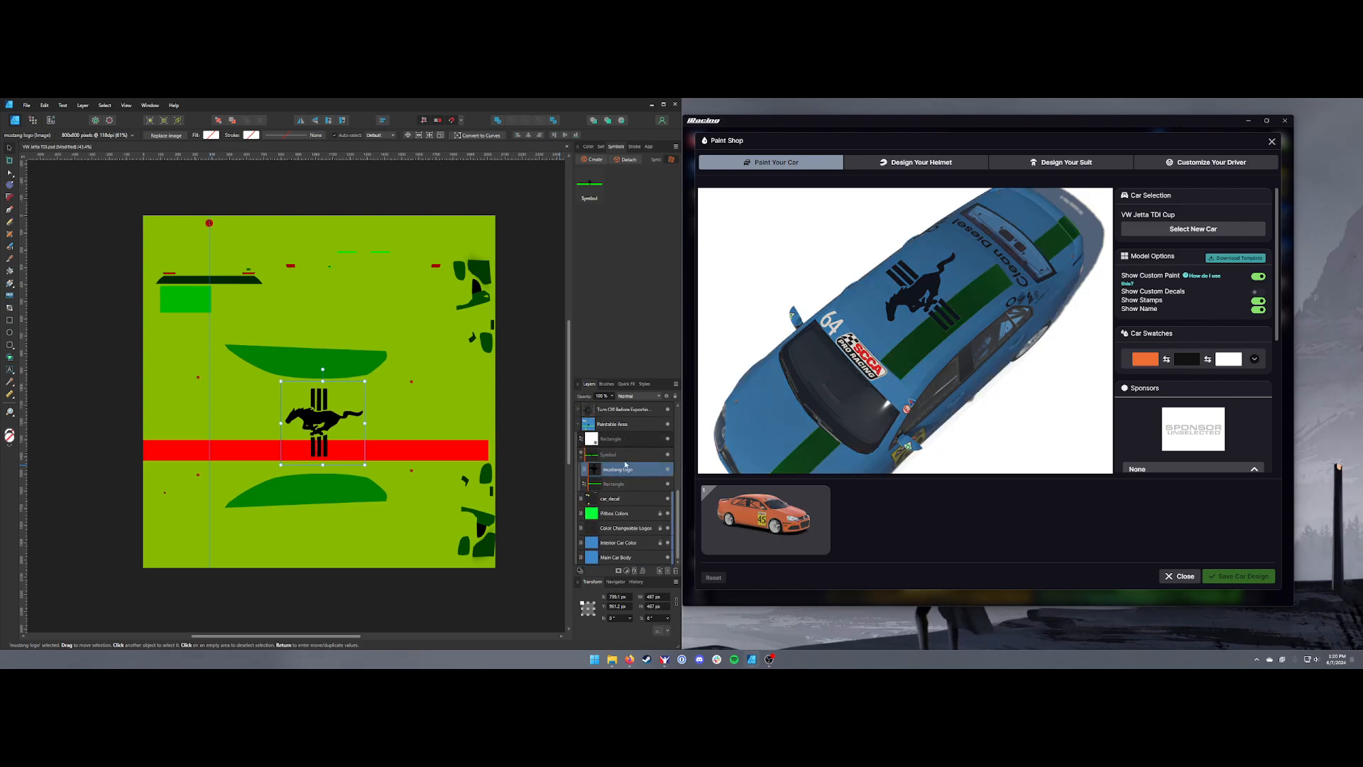
{"action": "scroll", "coordinate": [630, 472], "scroll_direction": "up", "scroll_amount": 4}
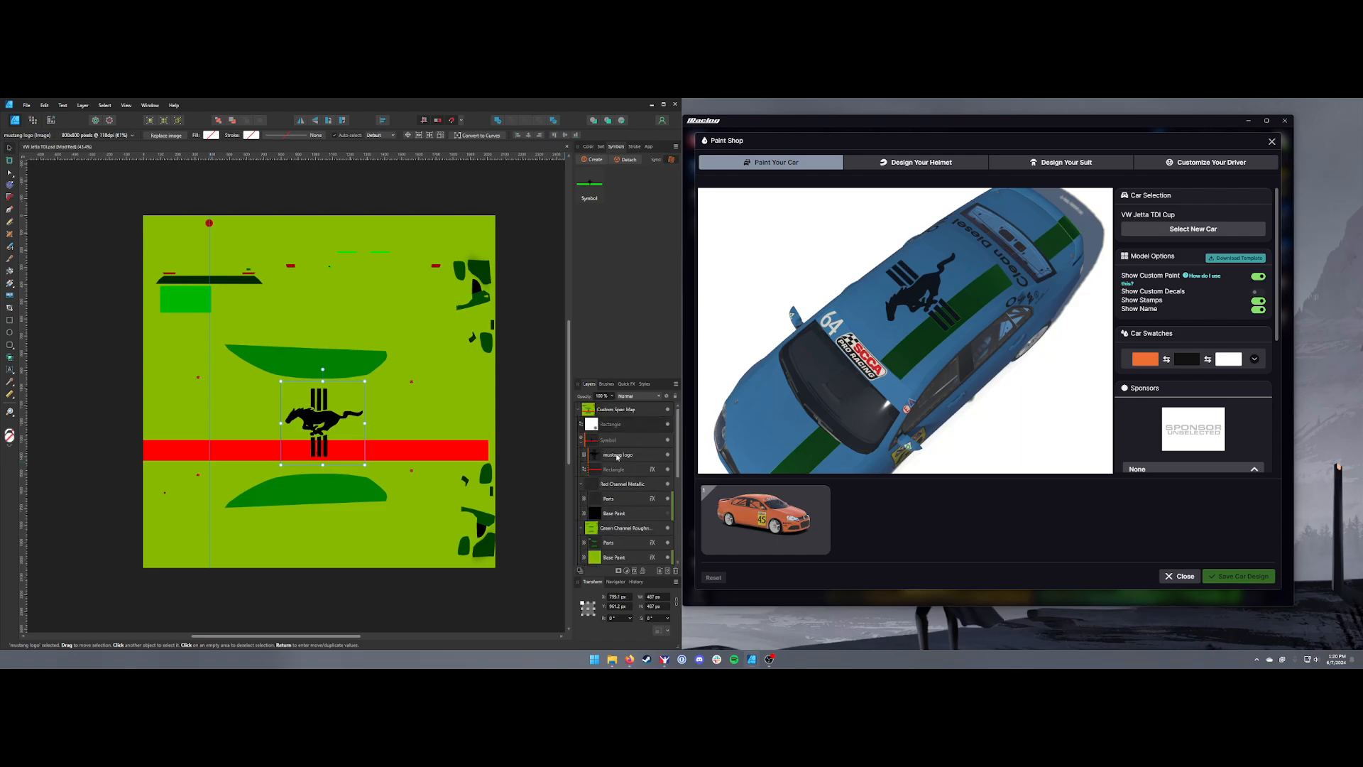
{"action": "scroll", "coordinate": [618, 482], "scroll_direction": "down", "scroll_amount": 4}
{"action": "scroll", "coordinate": [618, 497], "scroll_direction": "up", "scroll_amount": 3}
{"action": "scroll", "coordinate": [624, 495], "scroll_direction": "down", "scroll_amount": 3}
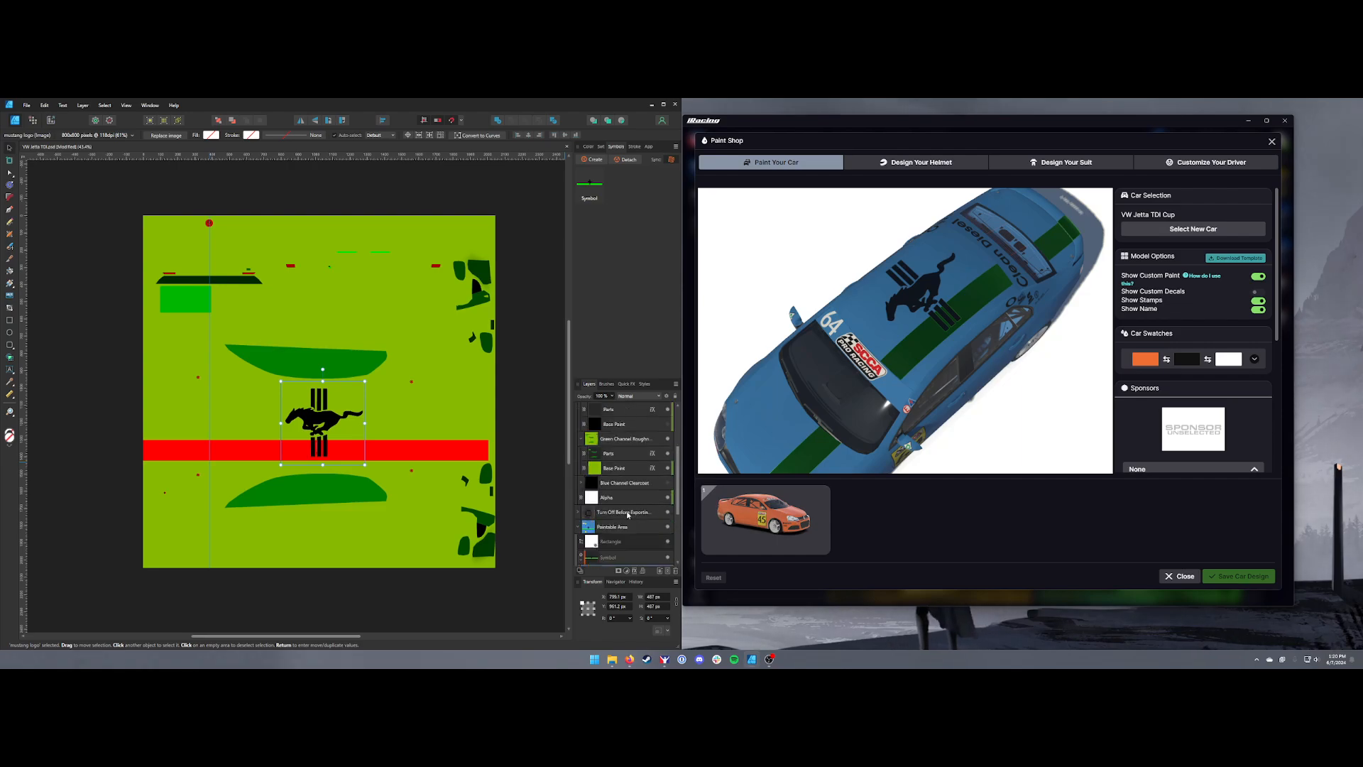
{"action": "left_click", "coordinate": [616, 458]}
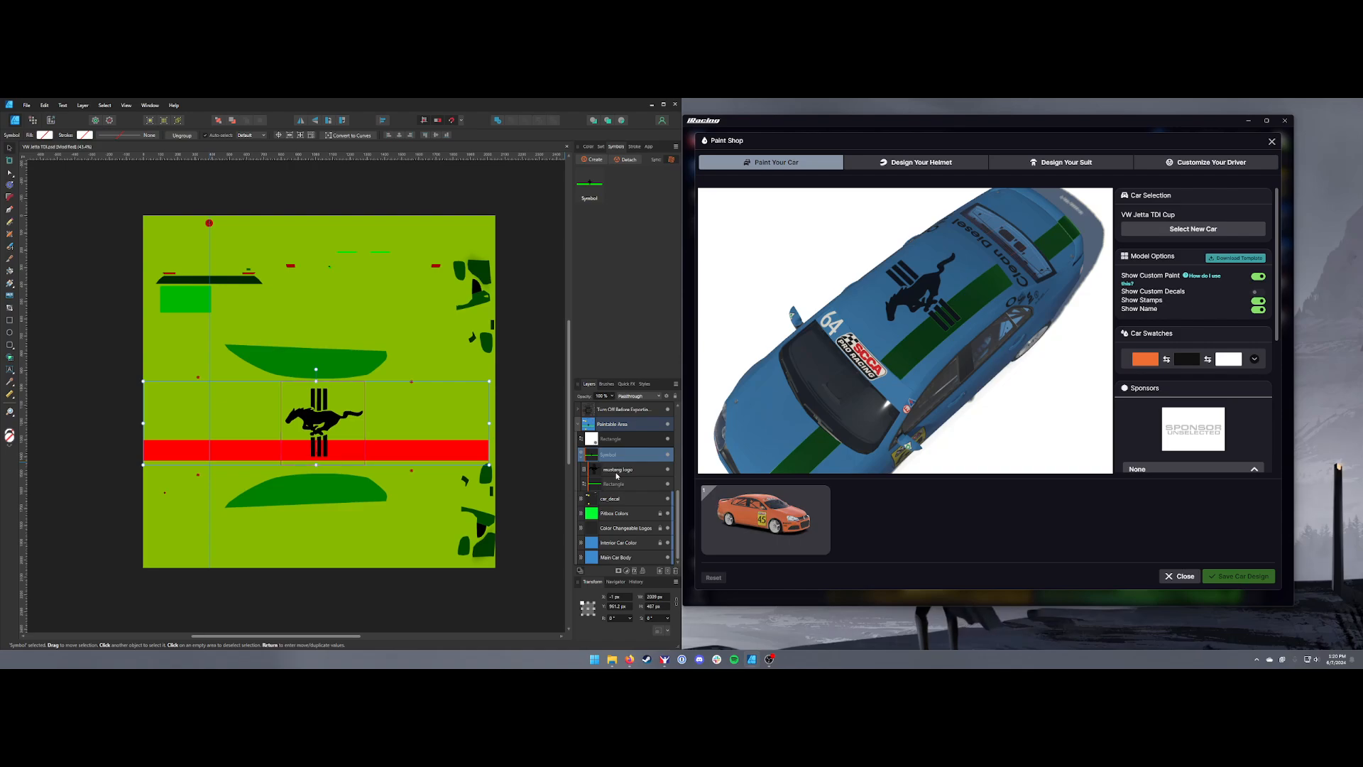
{"action": "scroll", "coordinate": [622, 475], "scroll_direction": "up", "scroll_amount": 3}
{"action": "scroll", "coordinate": [626, 446], "scroll_direction": "down", "scroll_amount": 3}
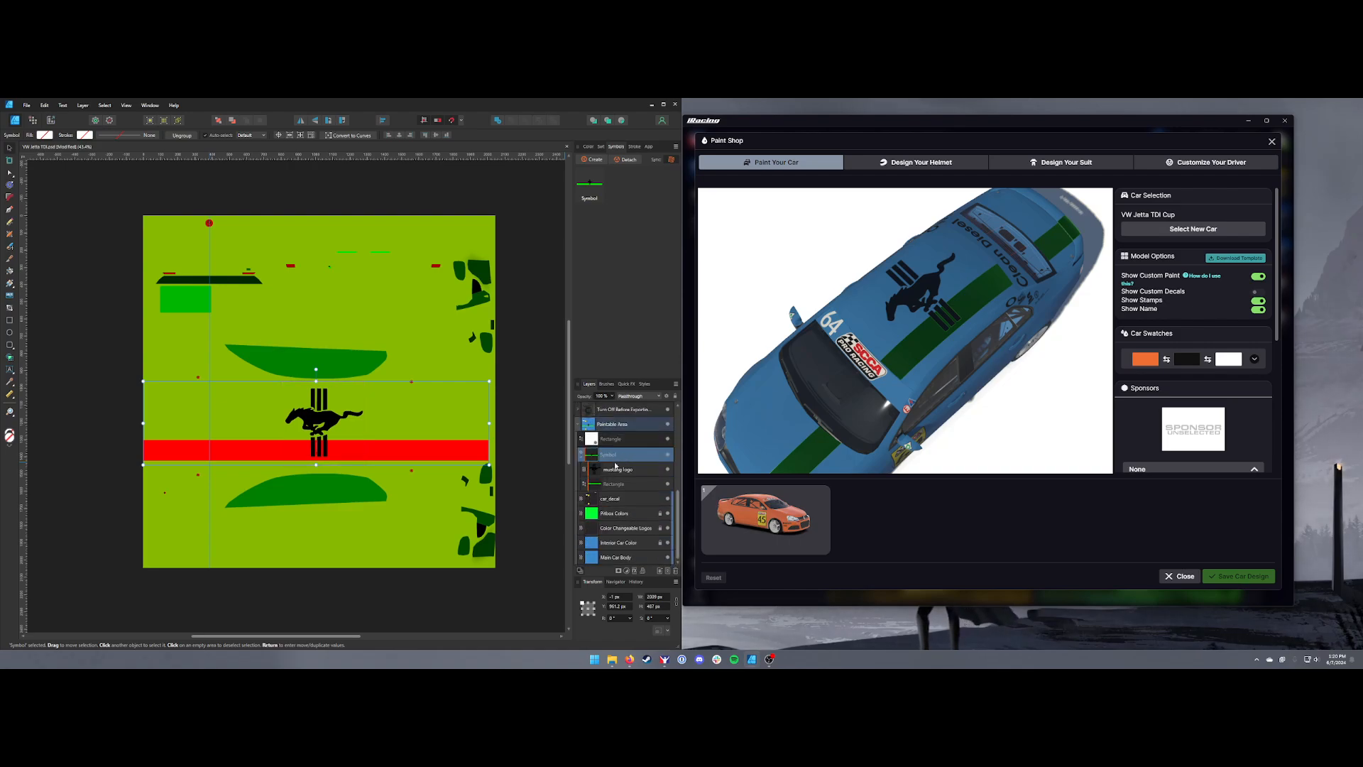
- Move the mustang logo layer out of the stripe symbol in Paintable Area, placing it above the symbol, and hide the Custom Spec Map
{"action": "scroll", "coordinate": [611, 454], "scroll_direction": "down", "scroll_amount": 5}
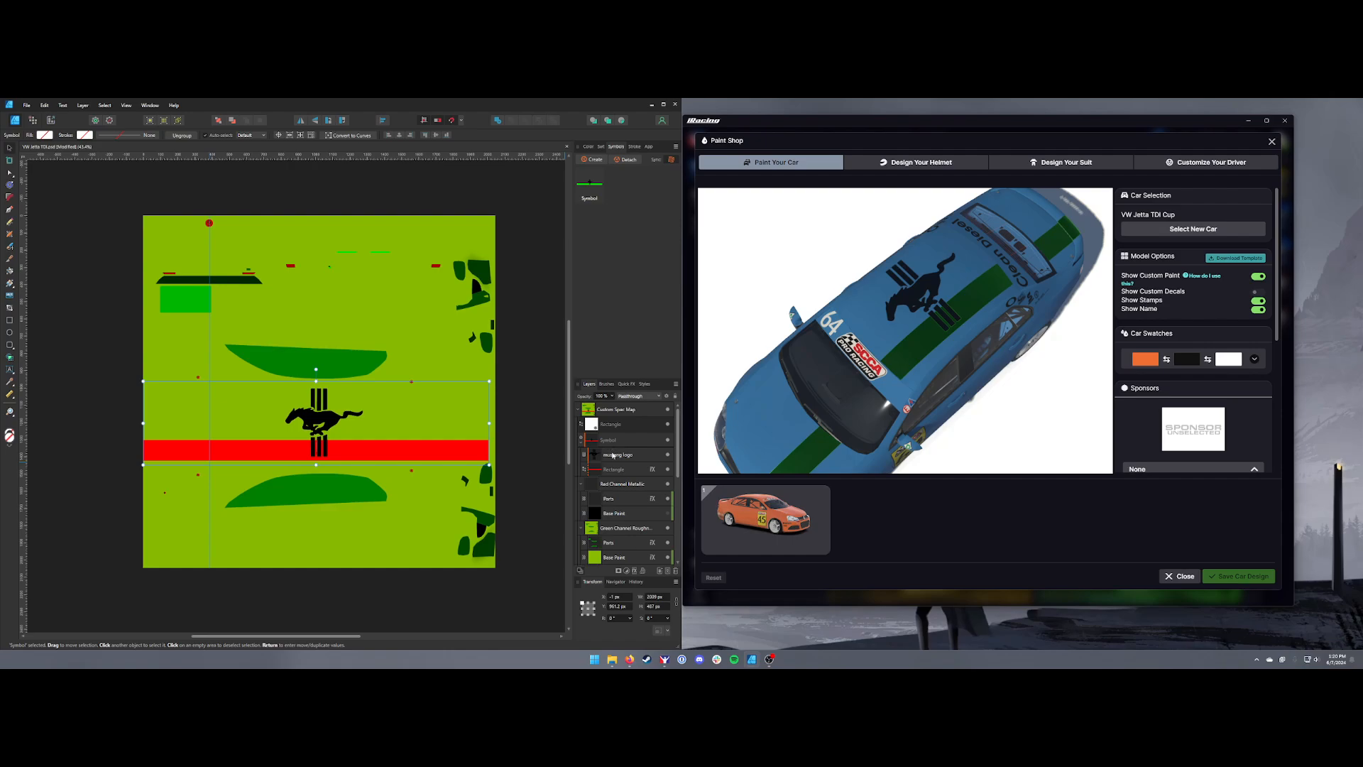
{"action": "scroll", "coordinate": [596, 483], "scroll_direction": "up", "scroll_amount": 3}
{"action": "left_click", "coordinate": [619, 471]}
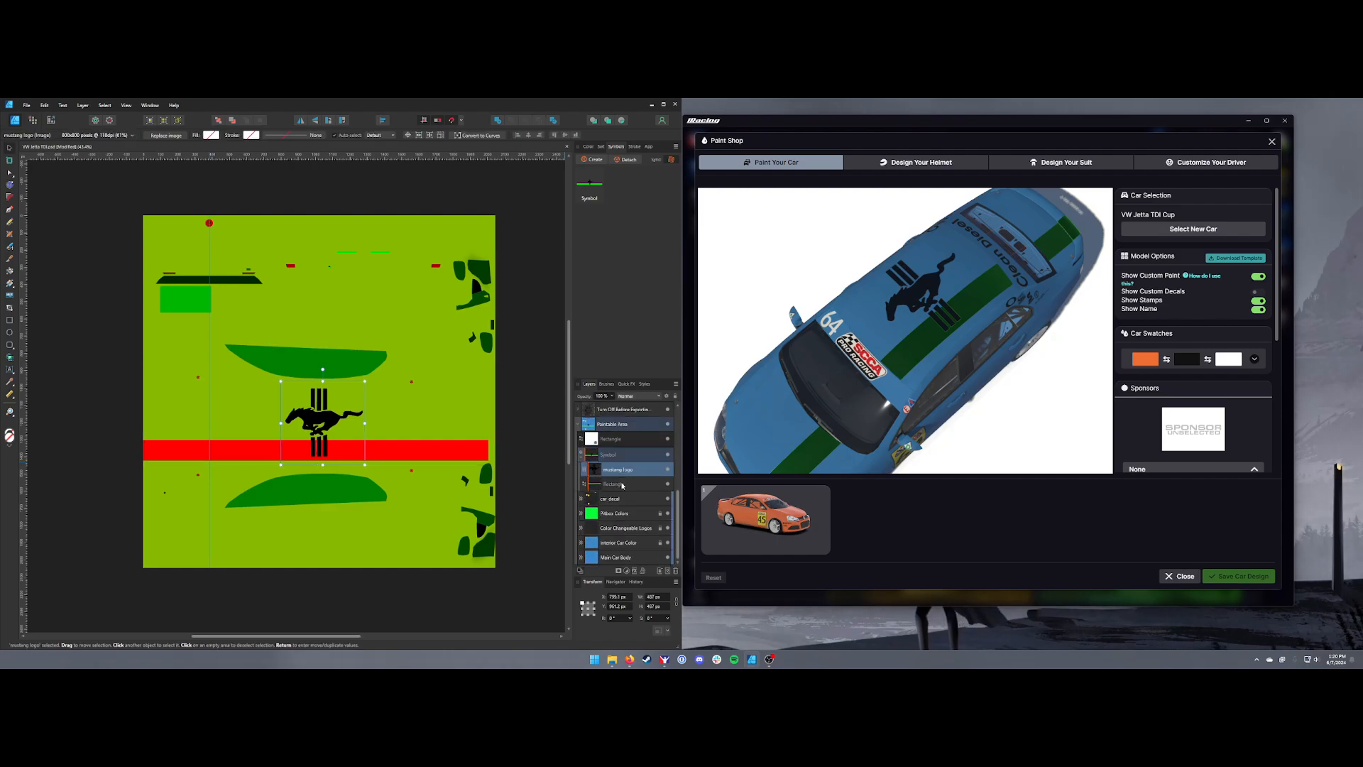
{"action": "left_click_drag", "start_coordinate": [620, 471], "coordinate": [615, 446]}
{"action": "scroll", "coordinate": [618, 475], "scroll_direction": "up", "scroll_amount": 5}
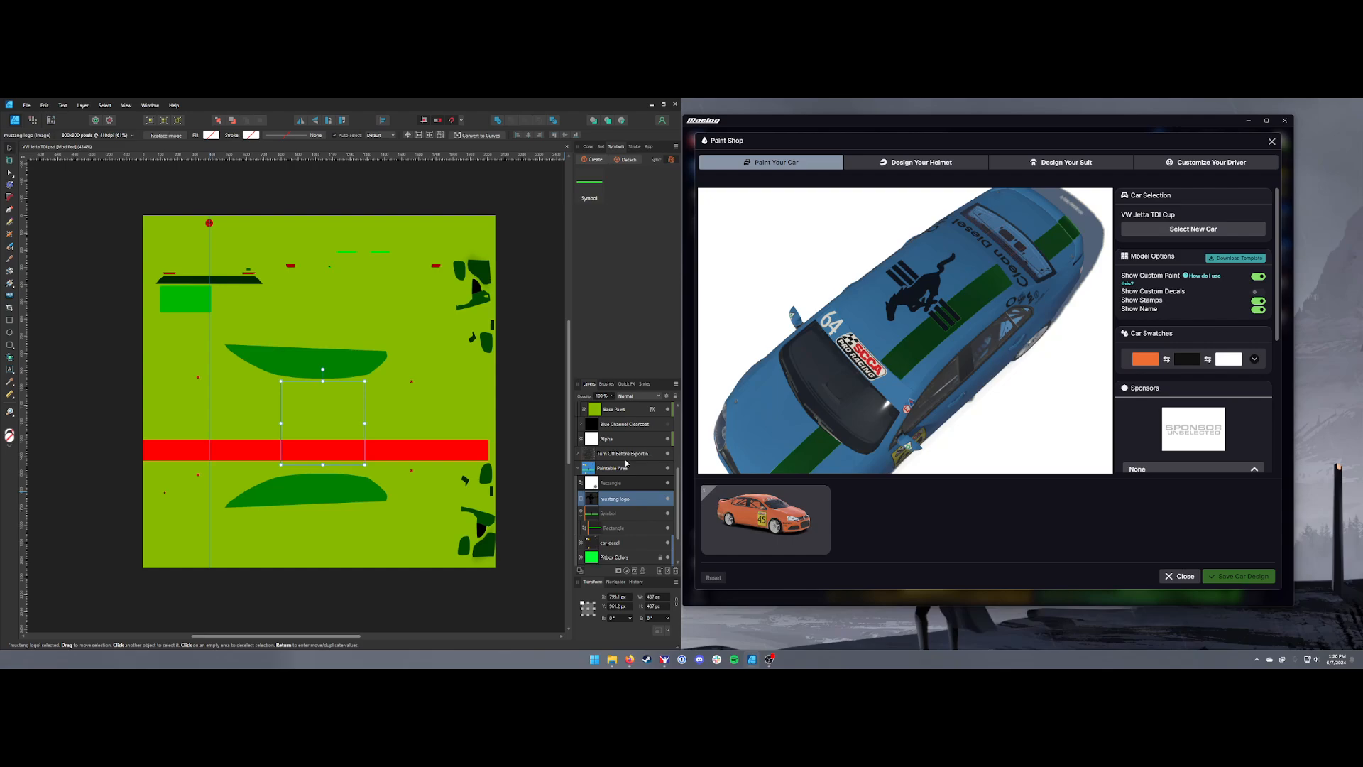
{"action": "left_click", "coordinate": [667, 409]}
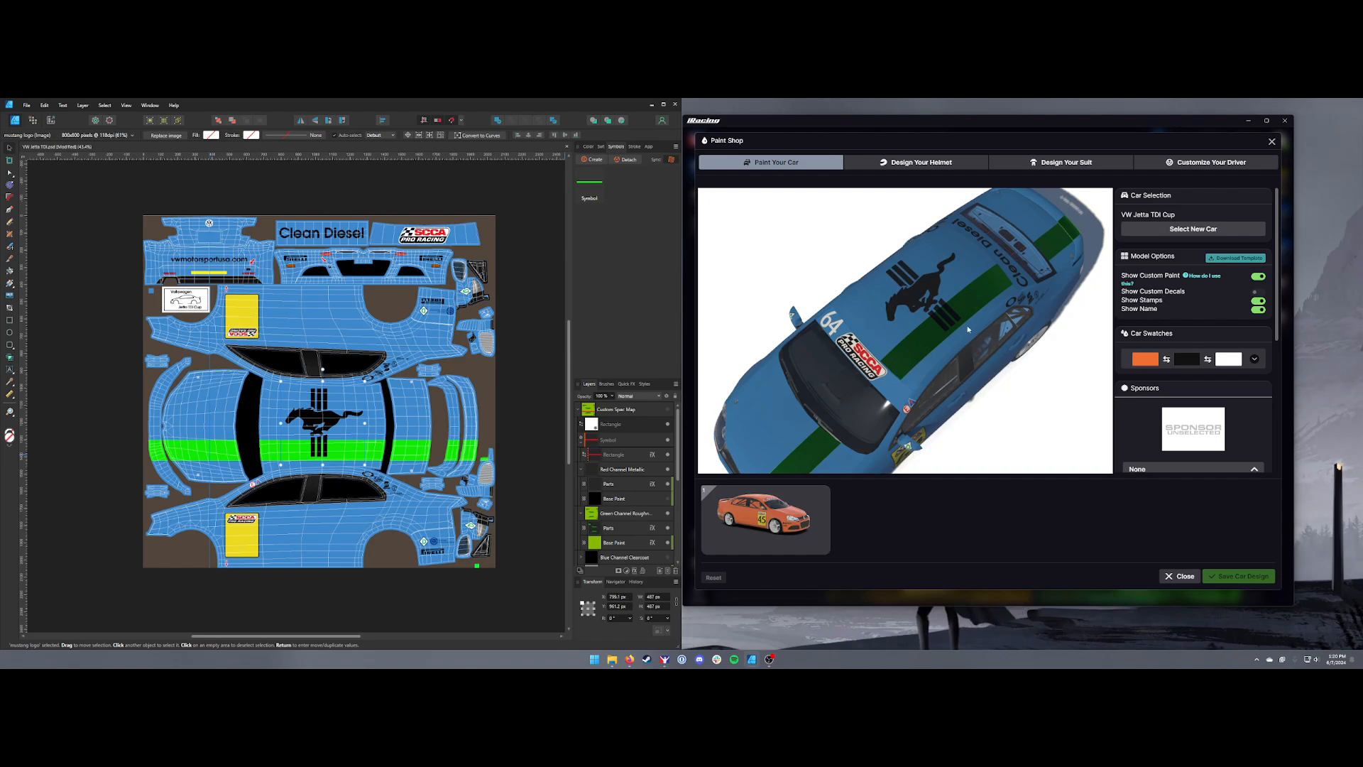
- Compare the Mustang logo on the car's roof by briefly showing the Custom Spec Map and hiding it again
{"action": "scroll", "coordinate": [909, 344], "scroll_direction": "up", "scroll_amount": 5}
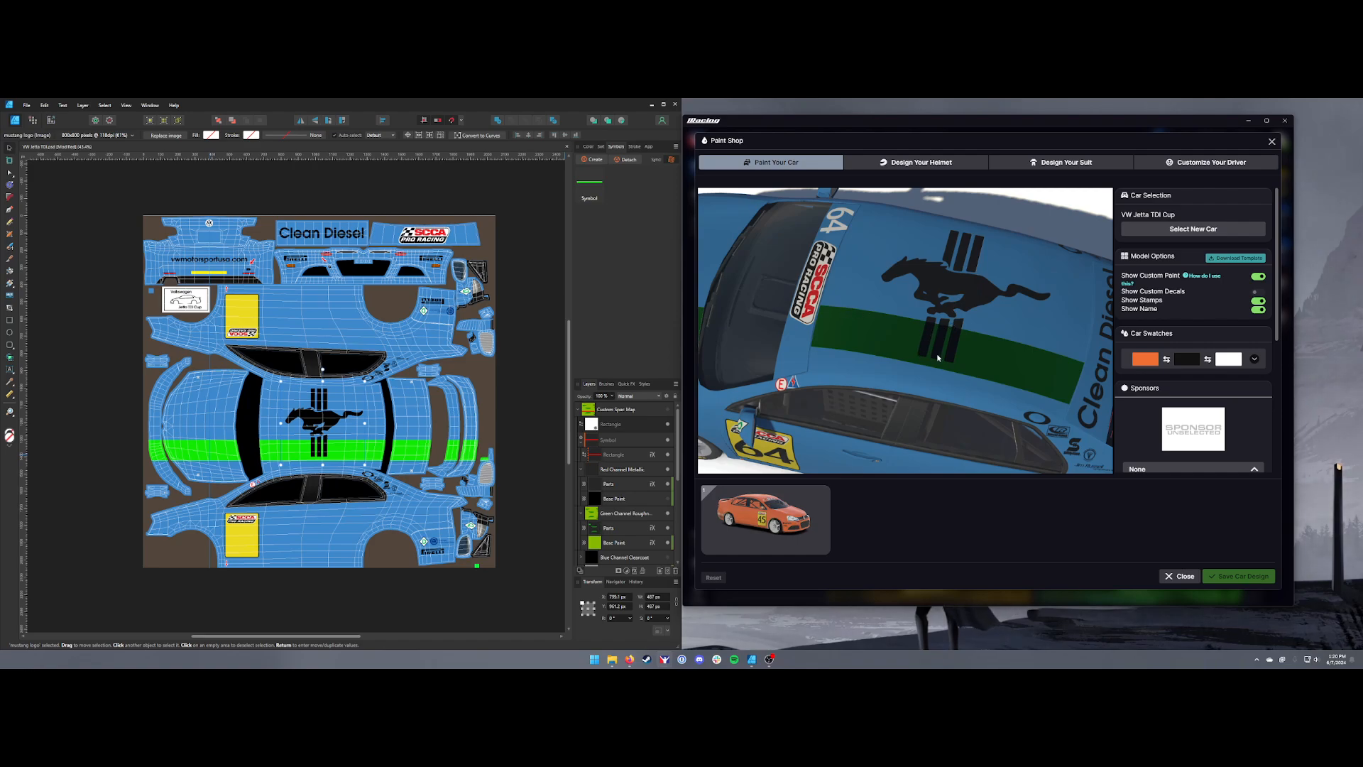
{"action": "left_click", "coordinate": [667, 409]}
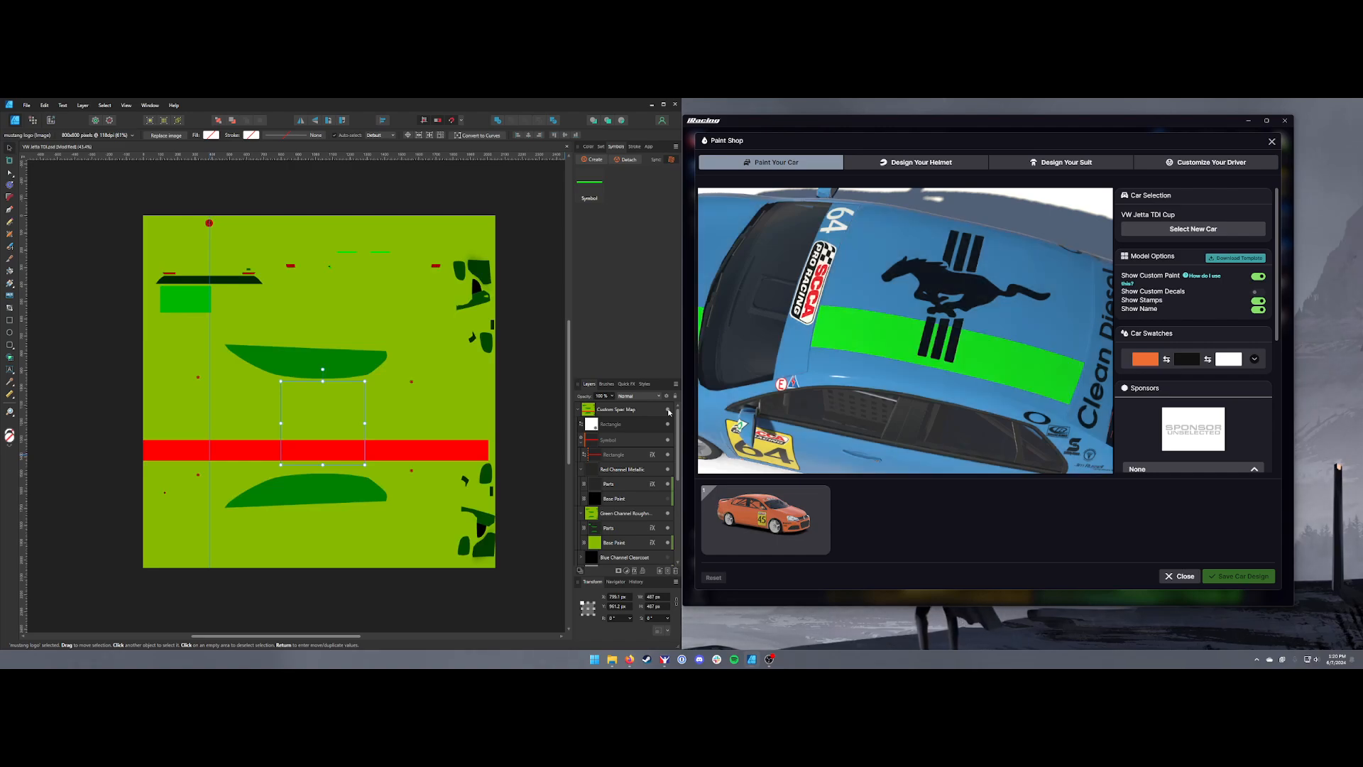
{"action": "left_click", "coordinate": [668, 412]}
- Group the mustang logo and car_decal layers in Paintable Area and move the group above the stripe symbol
{"action": "scroll", "coordinate": [629, 495], "scroll_direction": "down", "scroll_amount": 3}
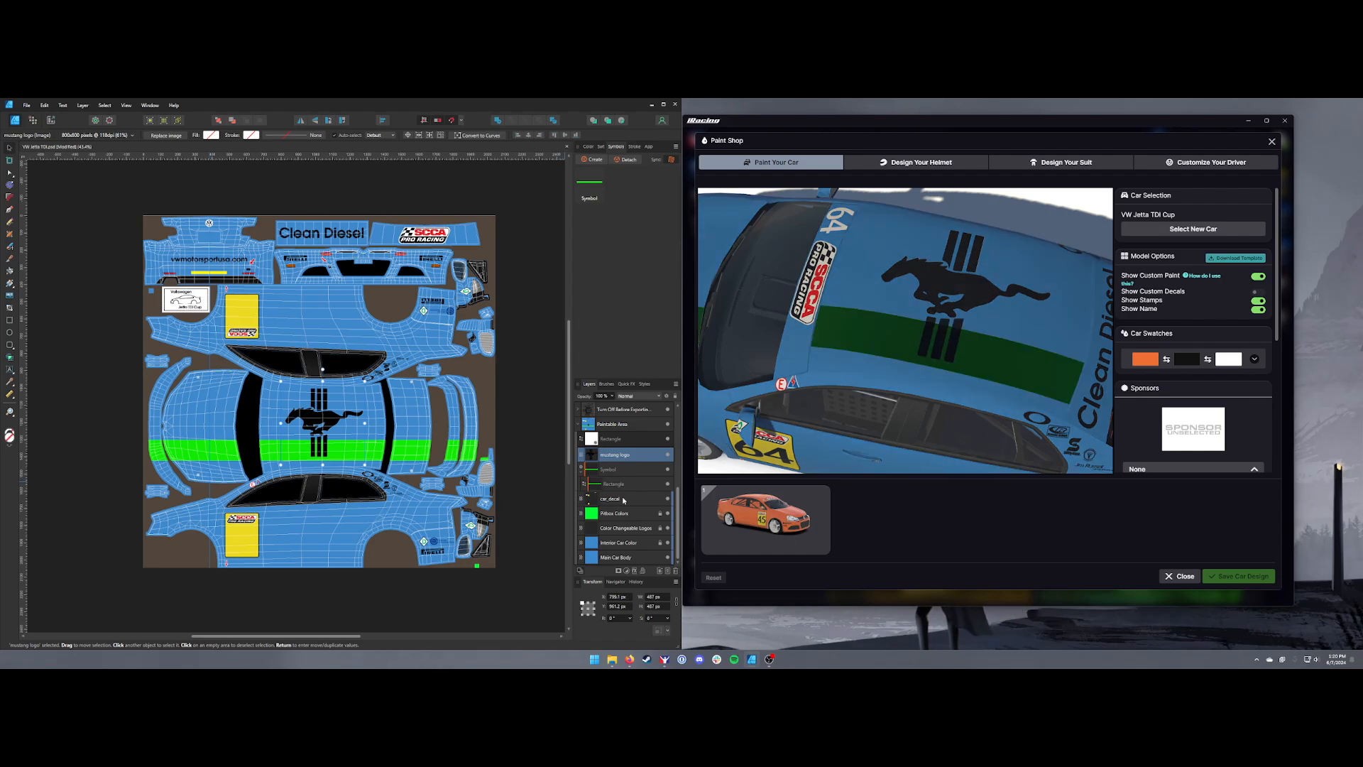
{"action": "left_click", "coordinate": [625, 500], "text": "ctrl"}
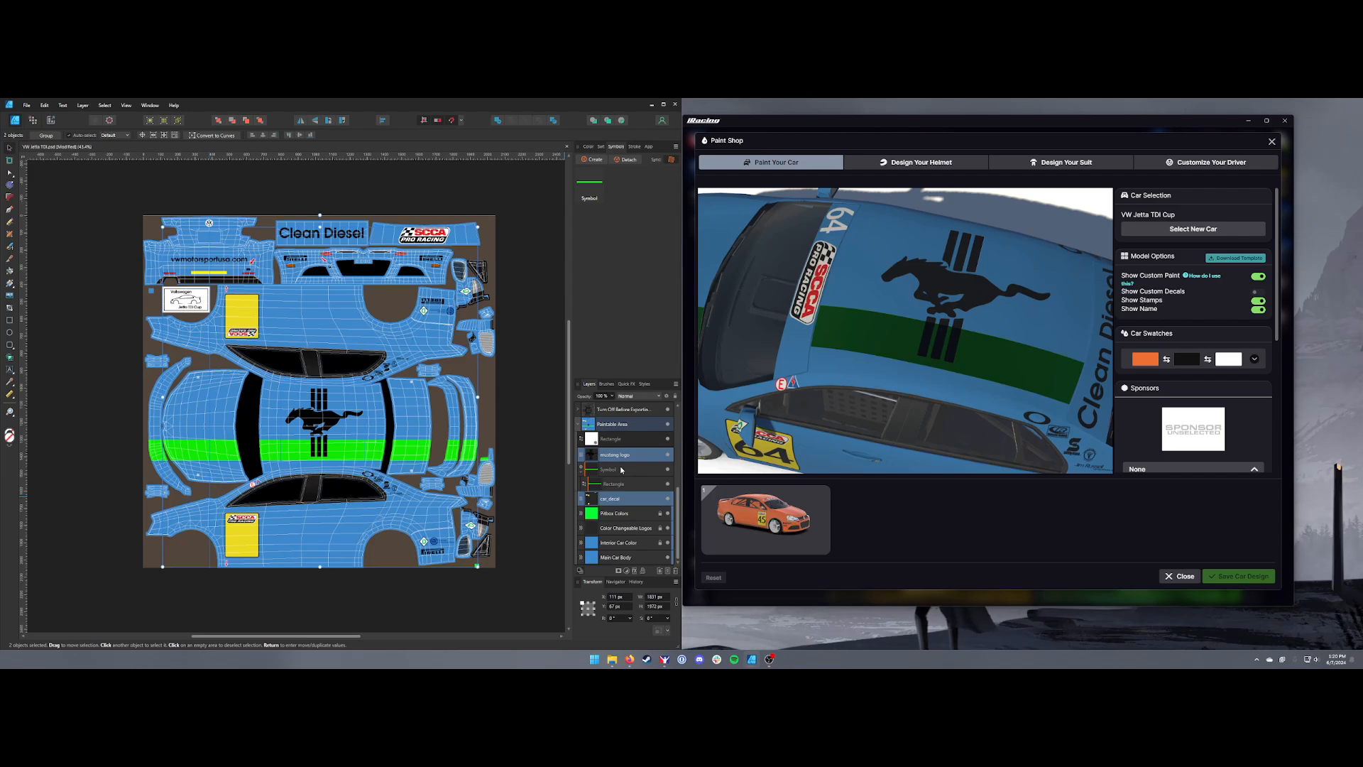
{"action": "key", "text": "ctrl+g"}
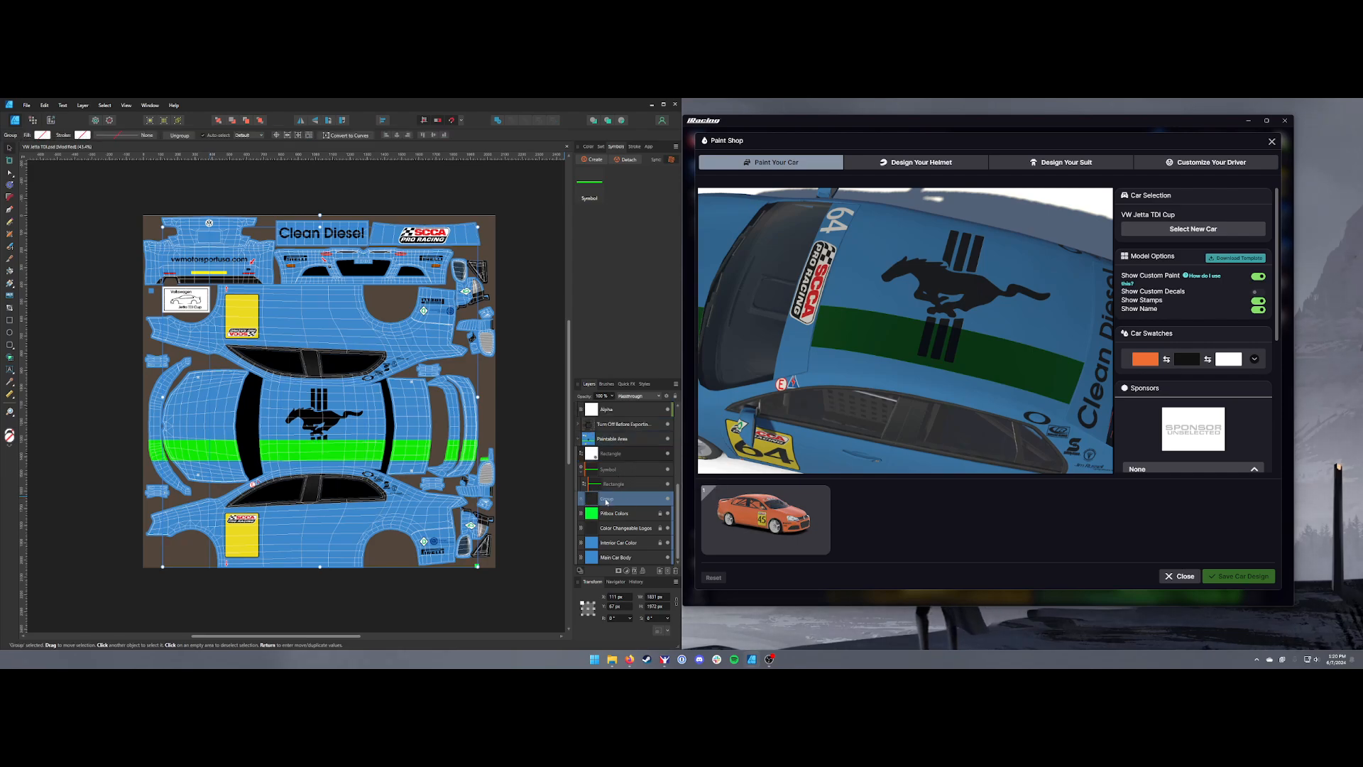
{"action": "left_click_drag", "start_coordinate": [606, 506], "coordinate": [626, 465]}
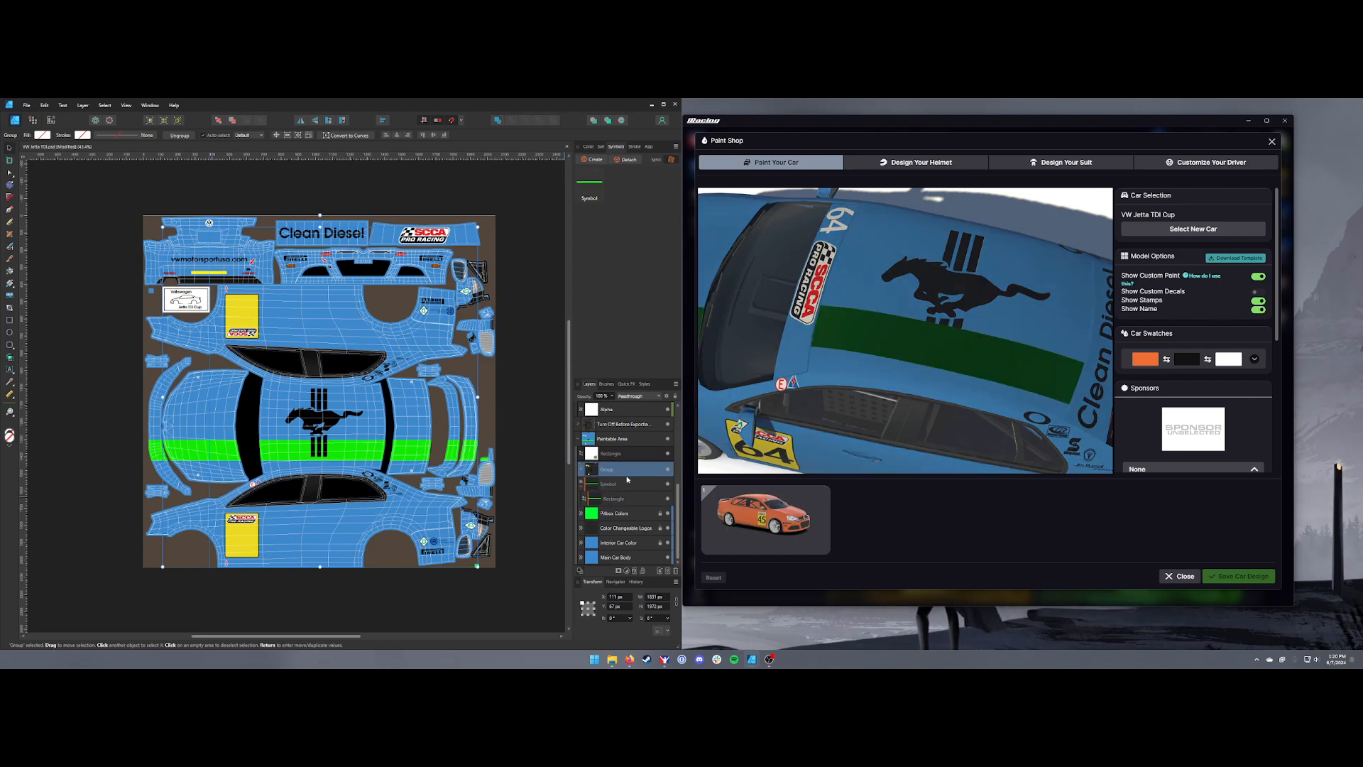
- Turn the logo and decal group into a symbol and rename it Decals
{"action": "left_click", "coordinate": [590, 161]}
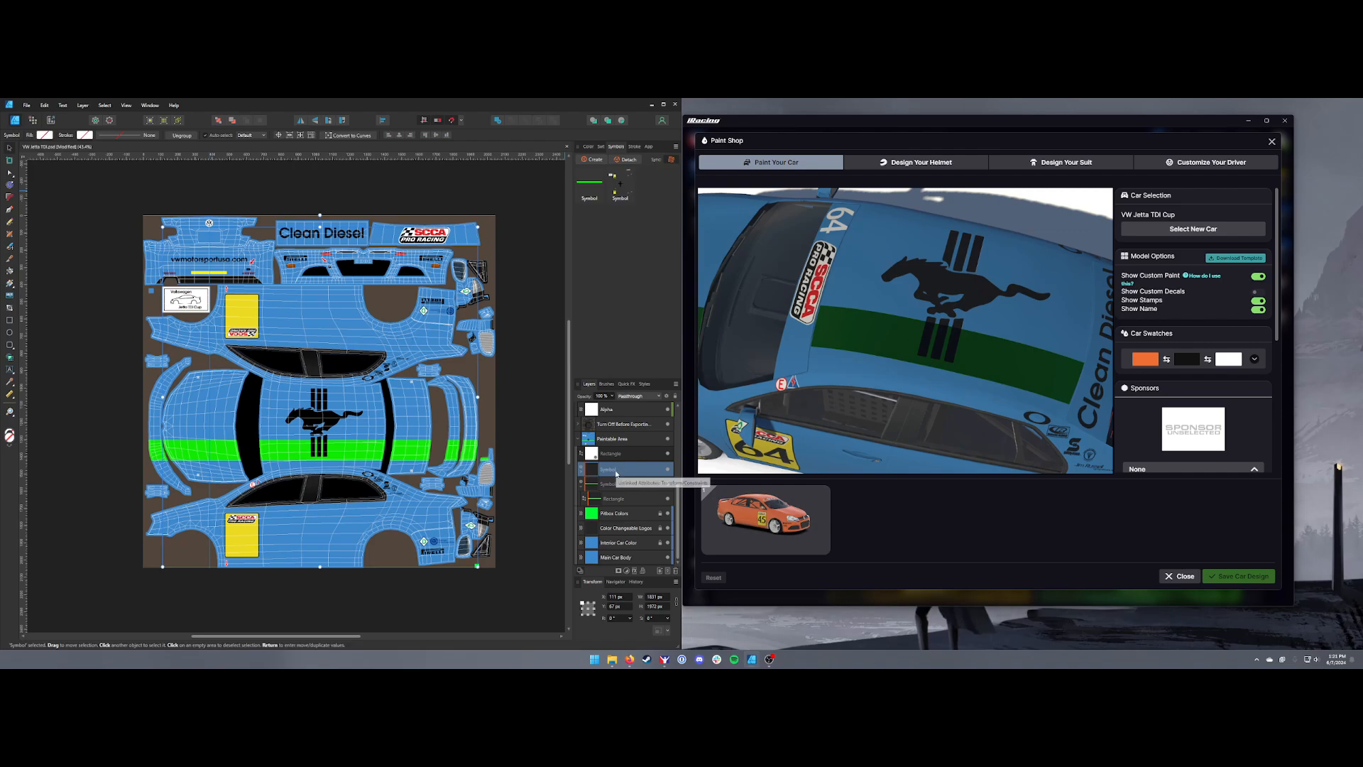
{"action": "double_click", "coordinate": [622, 469]}
{"action": "type", "text": "Decals"}
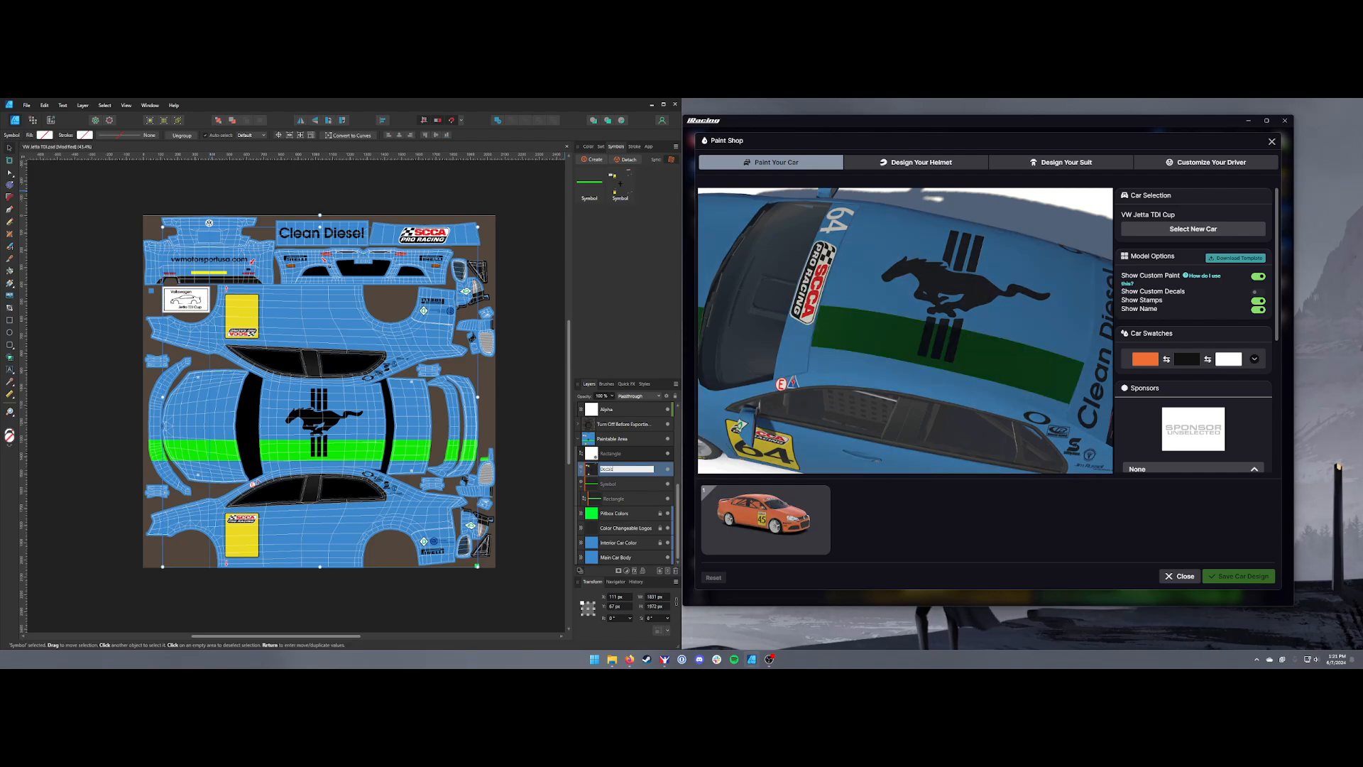
{"action": "key", "text": "Return"}
- Expand the Decals symbol and hide and re-show car_decal to check what it contains
{"action": "left_click", "coordinate": [582, 469]}
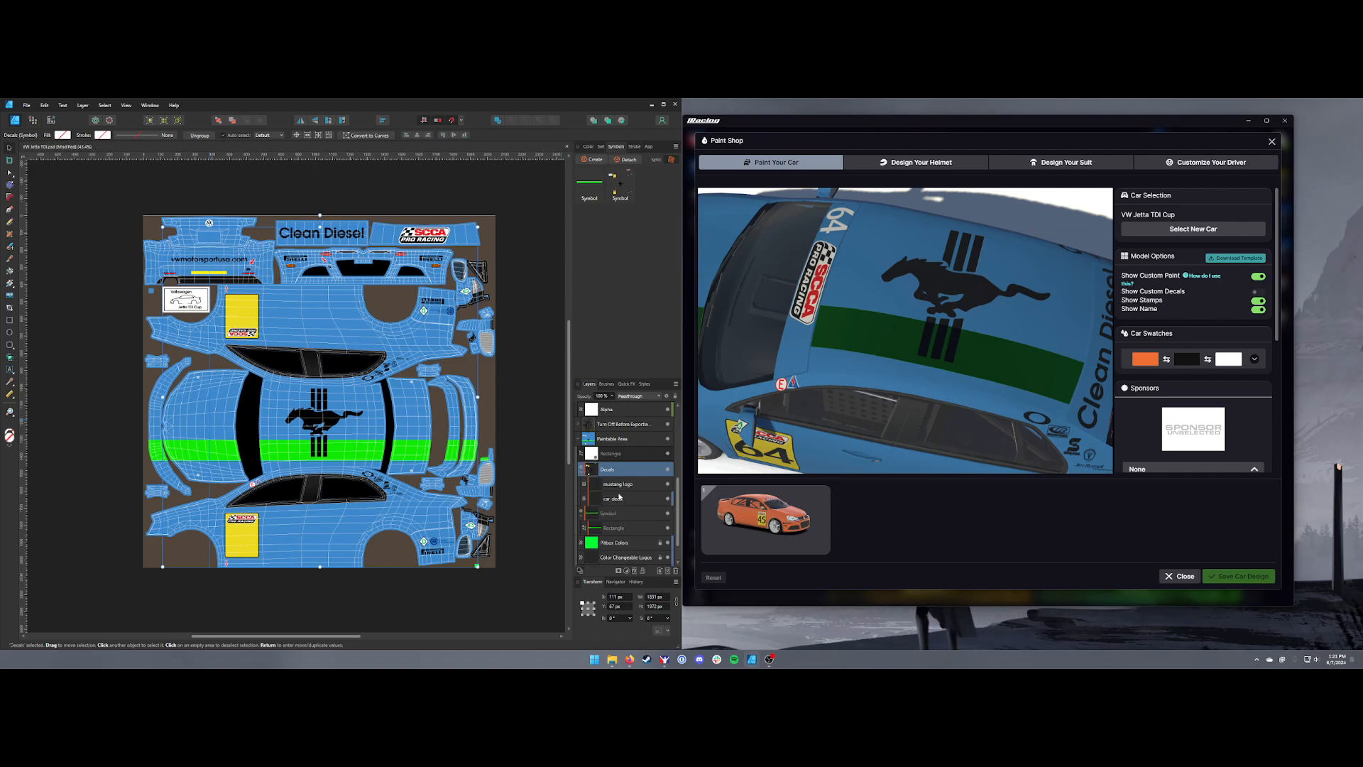
{"action": "left_click", "coordinate": [668, 498]}
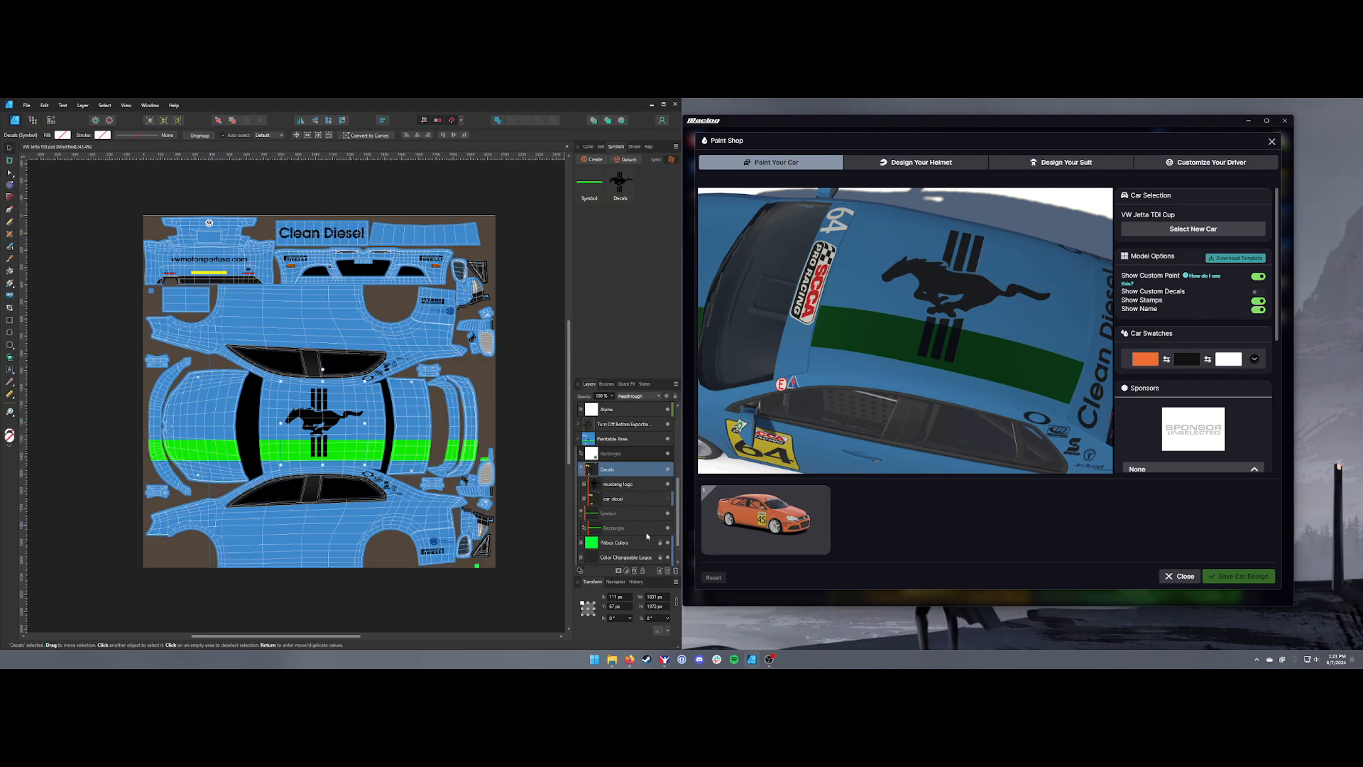
{"action": "left_click", "coordinate": [666, 498]}
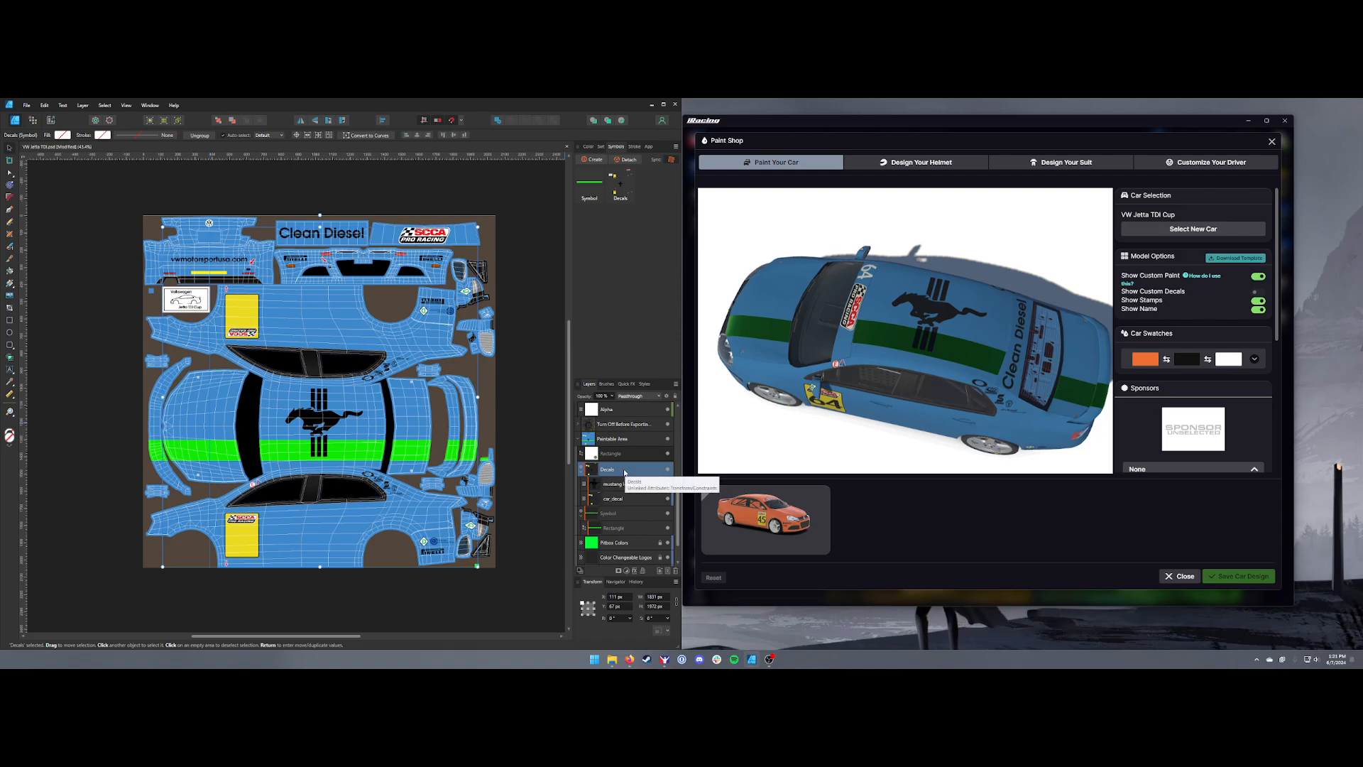
- Duplicate the Decals symbol, move the copy above the stripe symbol inside Custom Spec Map, and expand it
{"action": "left_click", "coordinate": [582, 472]}
{"action": "key", "text": "ctrl+j"}
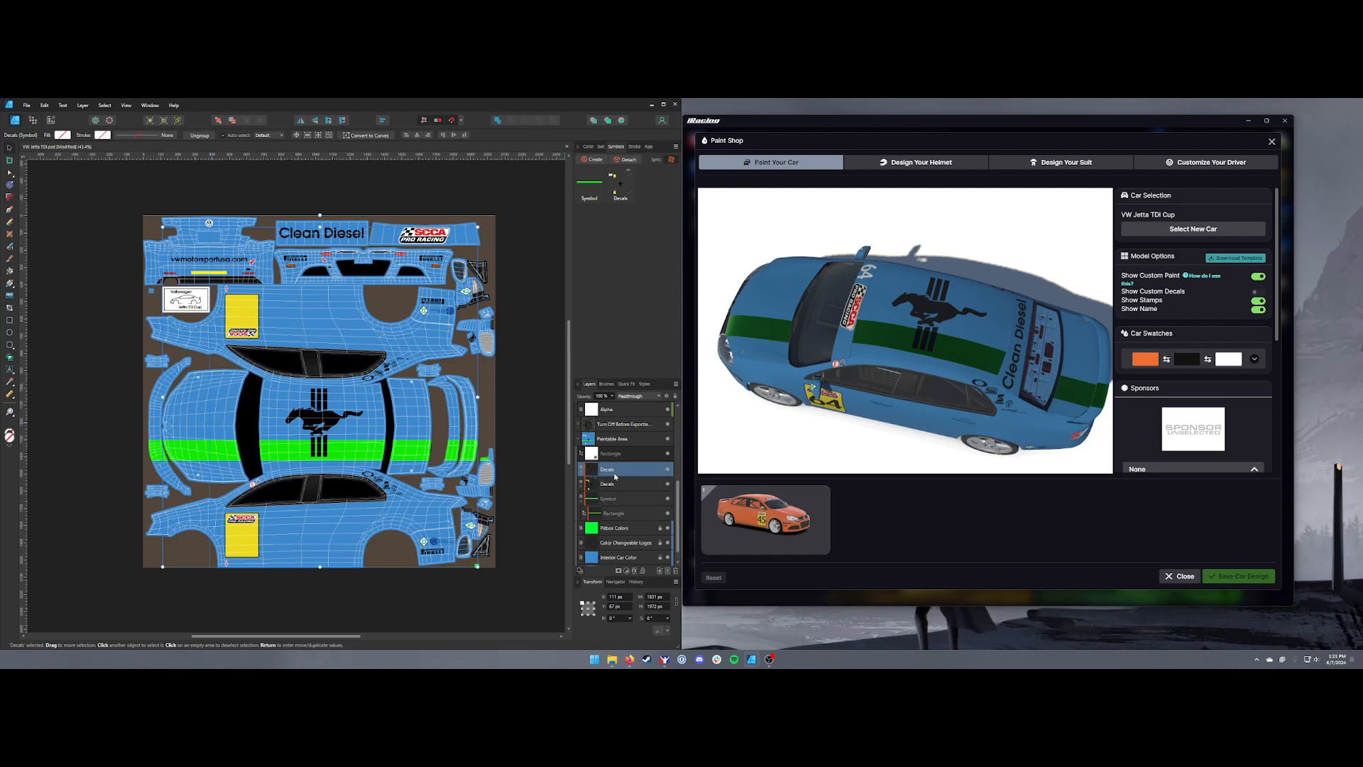
{"action": "left_click_drag", "start_coordinate": [615, 474], "coordinate": [616, 441]}
{"action": "scroll", "coordinate": [615, 454], "scroll_direction": "up", "scroll_amount": 4}
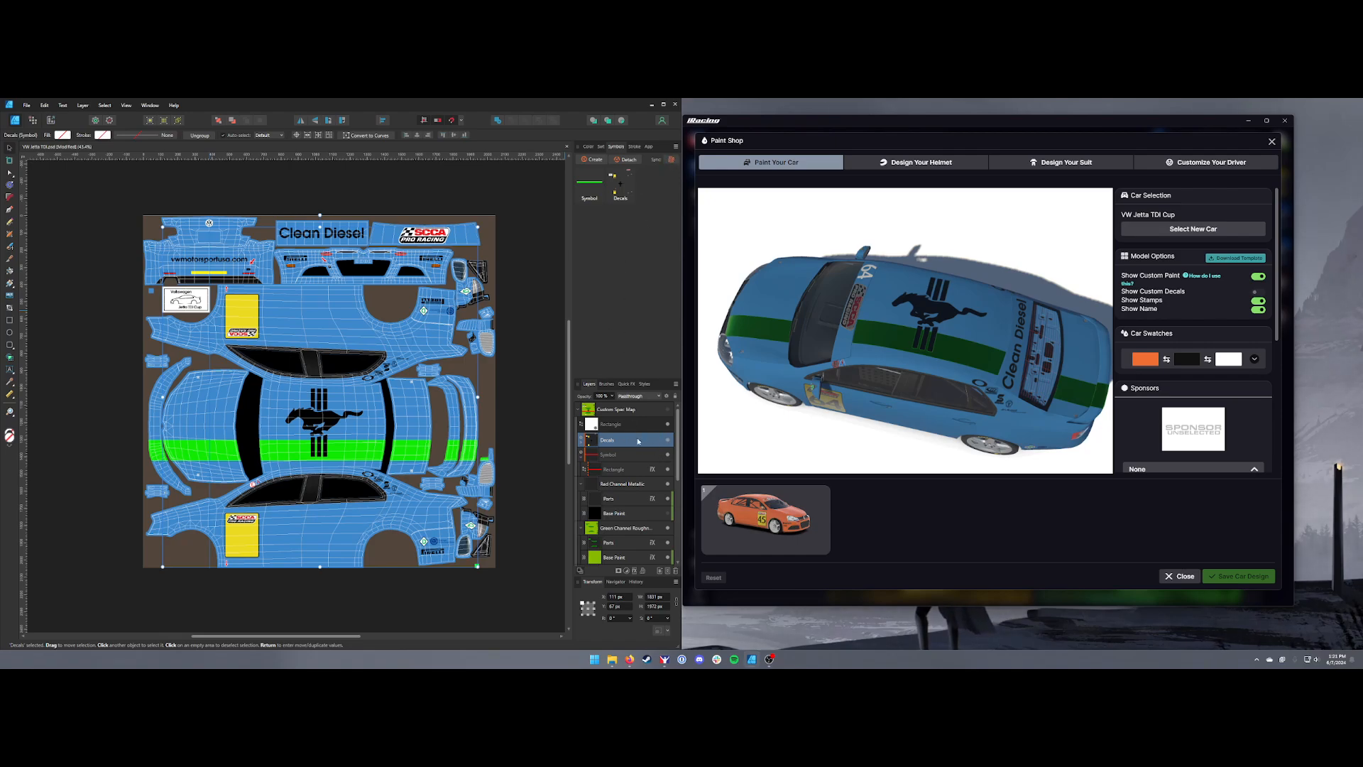
{"action": "left_click", "coordinate": [581, 442]}
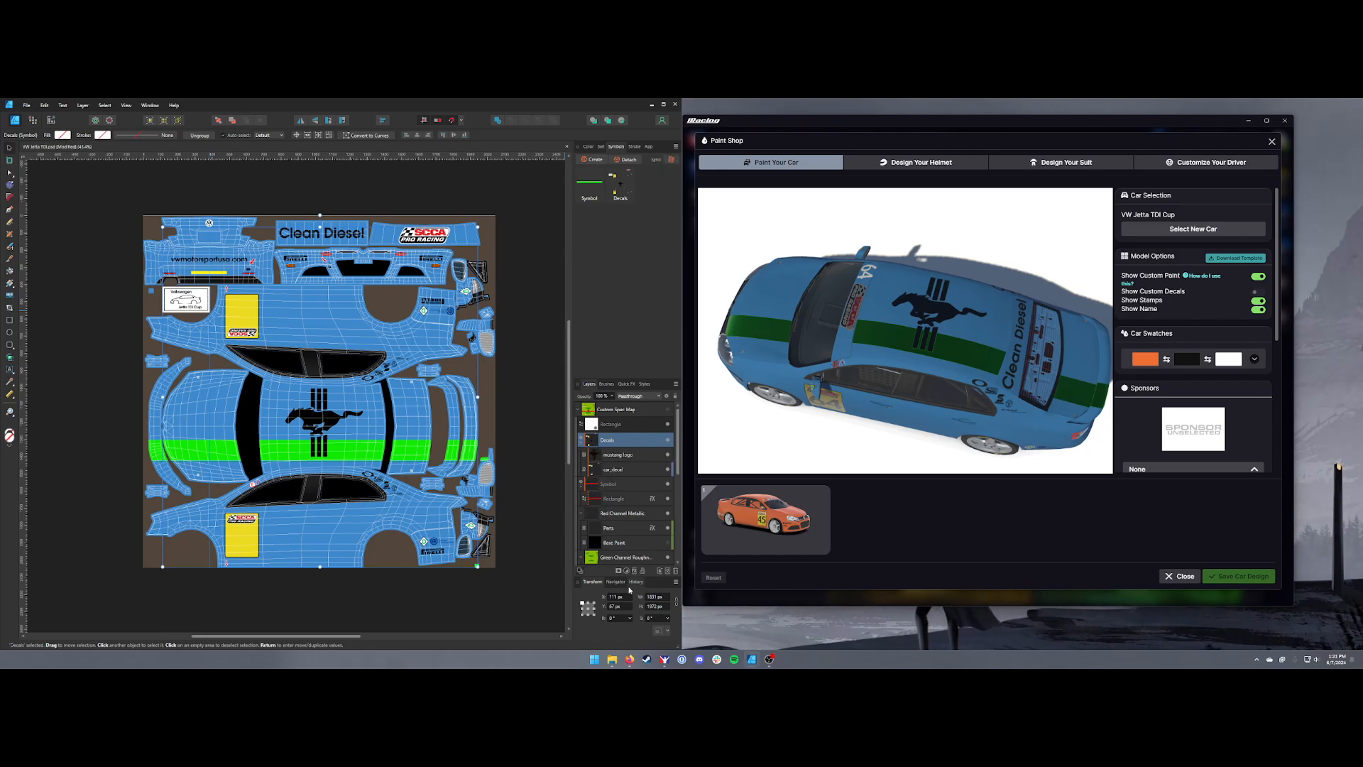
- Apply a bright green Color Overlay layer effect to the Decals symbol in Custom Spec Map
{"action": "left_click", "coordinate": [626, 571]}
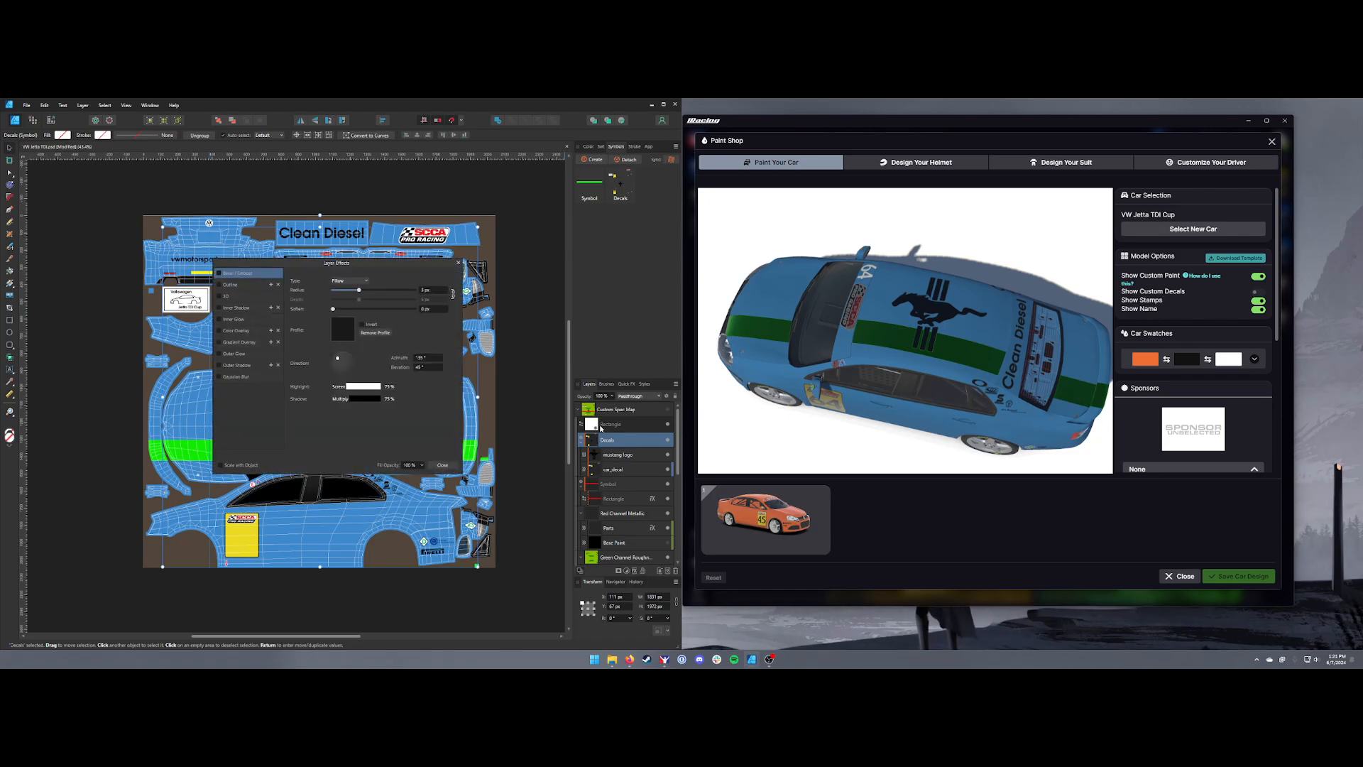
{"action": "left_click", "coordinate": [240, 331]}
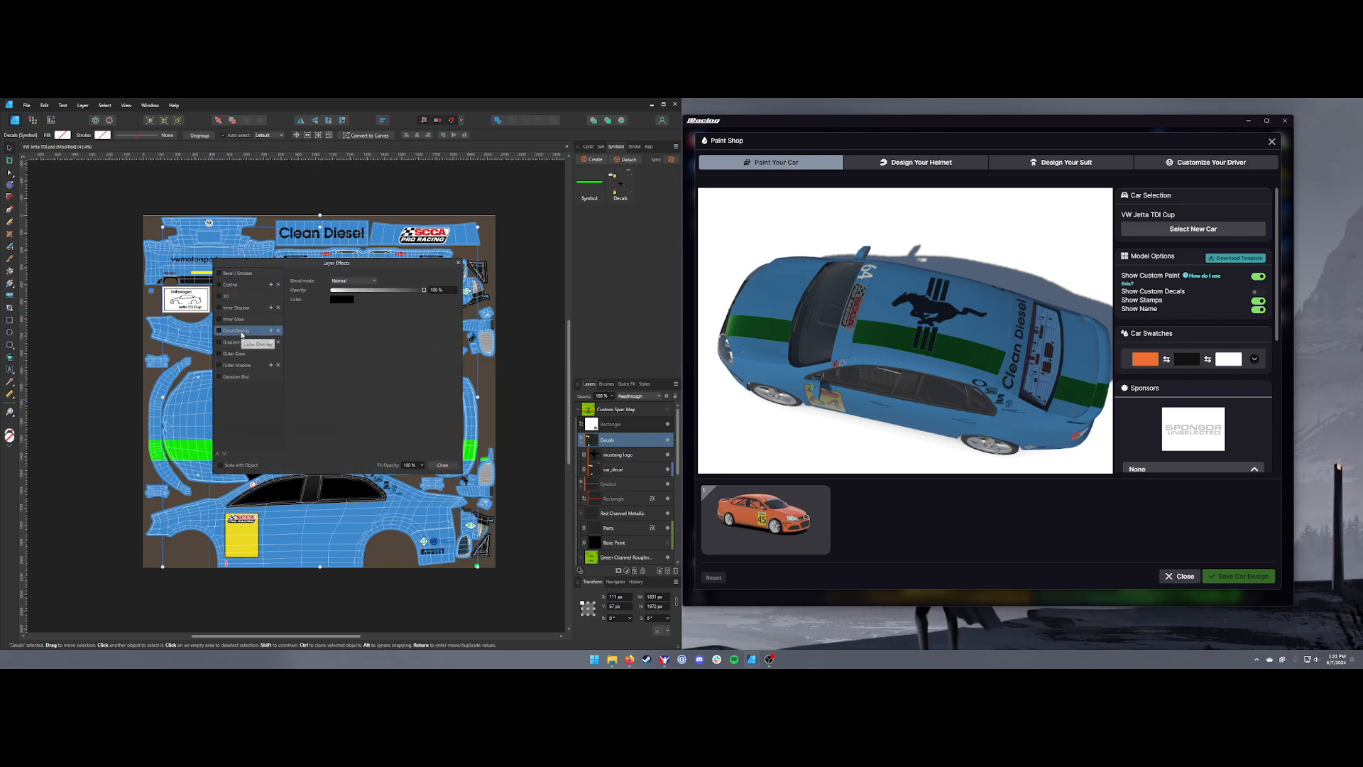
{"action": "left_click", "coordinate": [341, 299]}
{"action": "left_click_drag", "start_coordinate": [302, 335], "coordinate": [372, 334]}
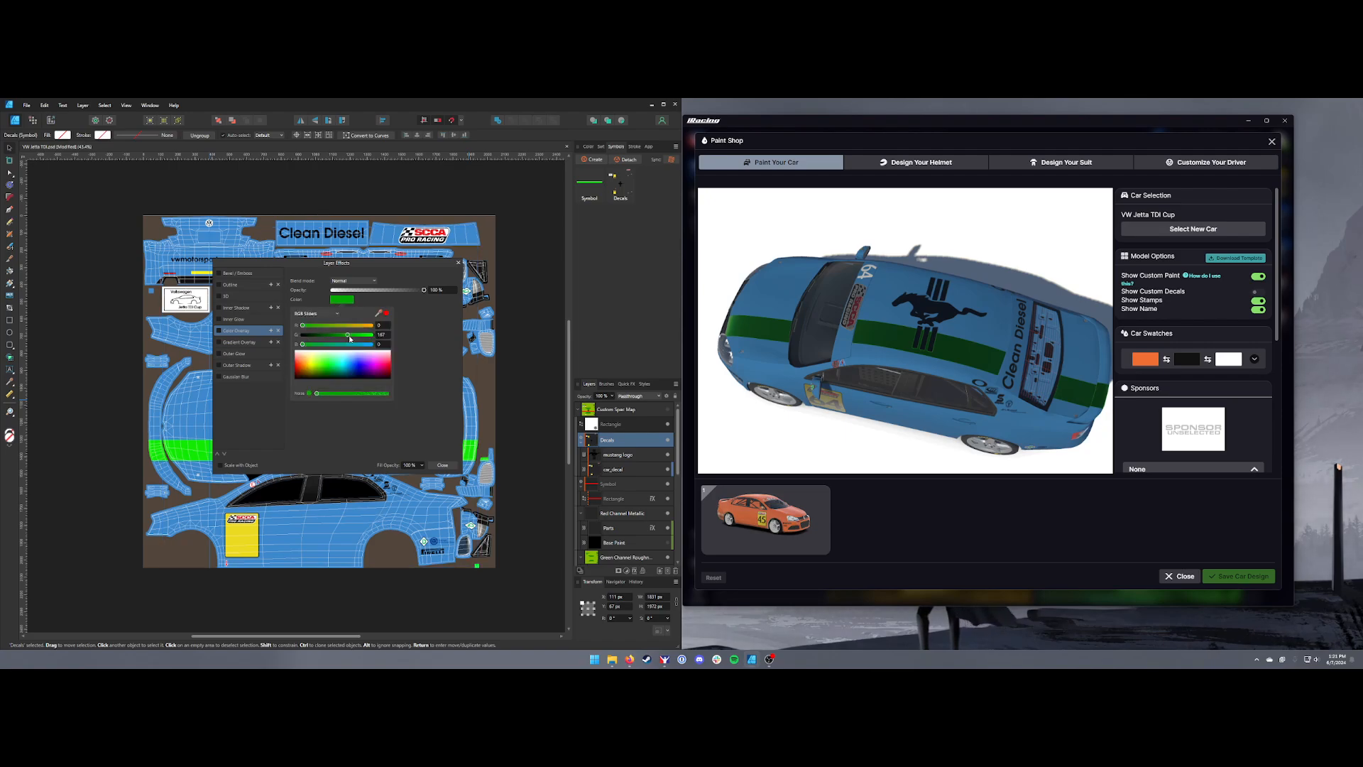
{"action": "left_click", "coordinate": [443, 466]}
{"action": "left_click", "coordinate": [443, 466]}
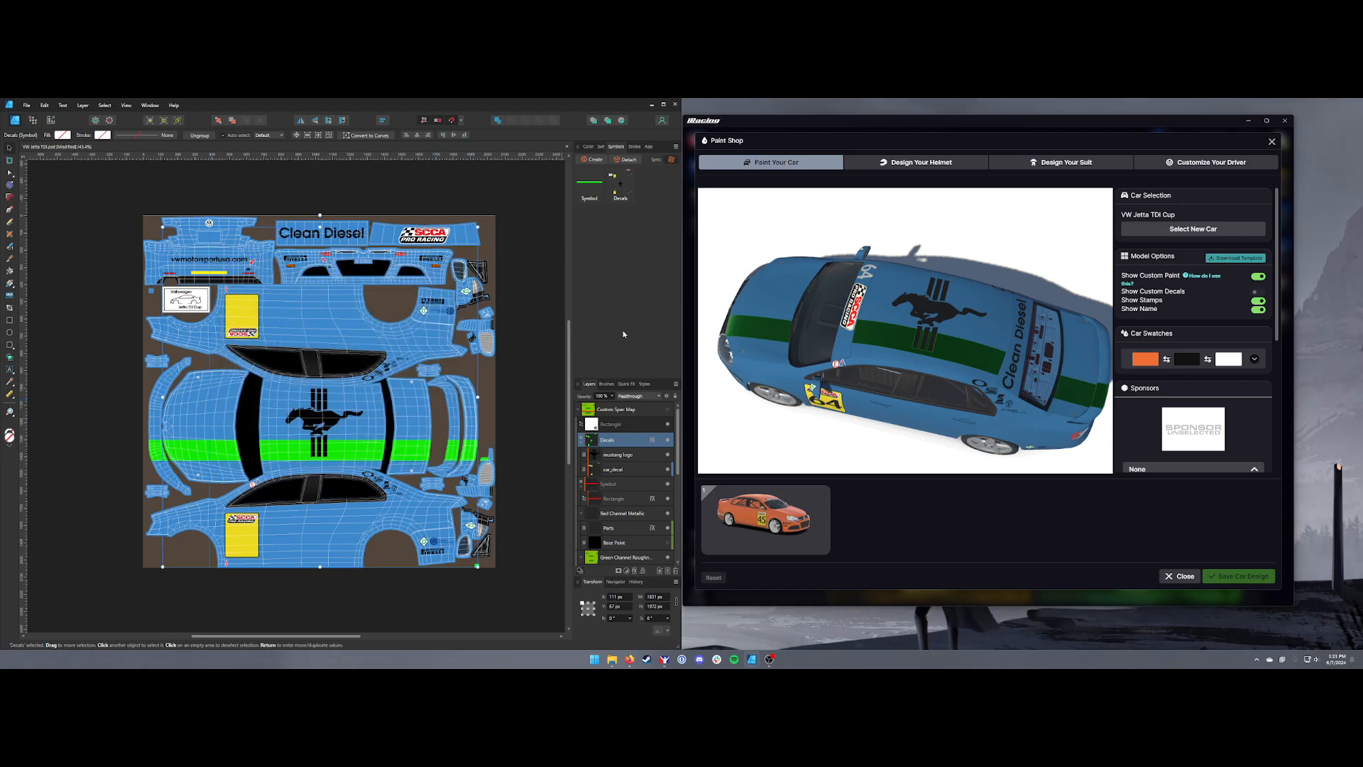
- Inspect the decals on the car model from several angles, then show the Custom Spec Map to check their overlay colour
{"action": "left_click_drag", "start_coordinate": [721, 422], "coordinate": [969, 337]}
{"action": "scroll", "coordinate": [831, 335], "scroll_direction": "up", "scroll_amount": 2}
{"action": "left_click_drag", "start_coordinate": [814, 405], "coordinate": [860, 292]}
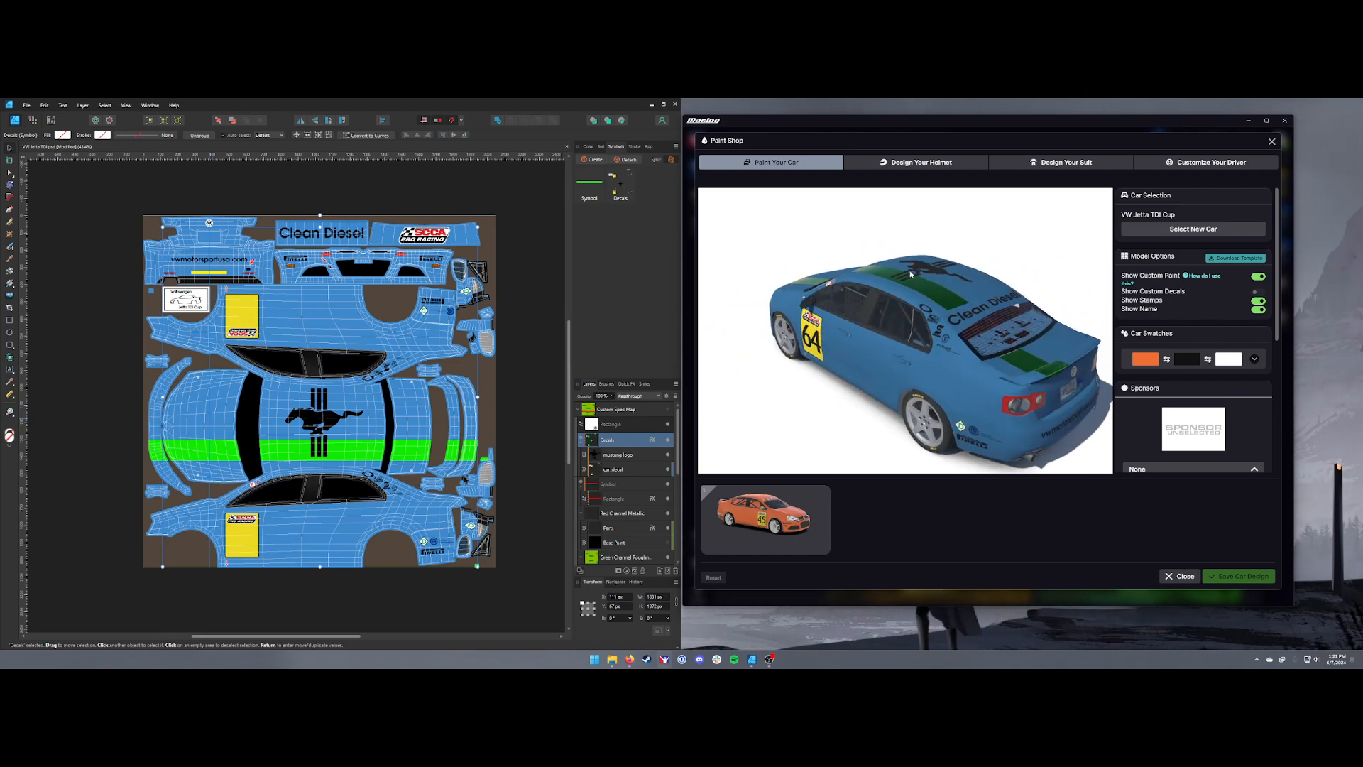
{"action": "left_click", "coordinate": [667, 410]}
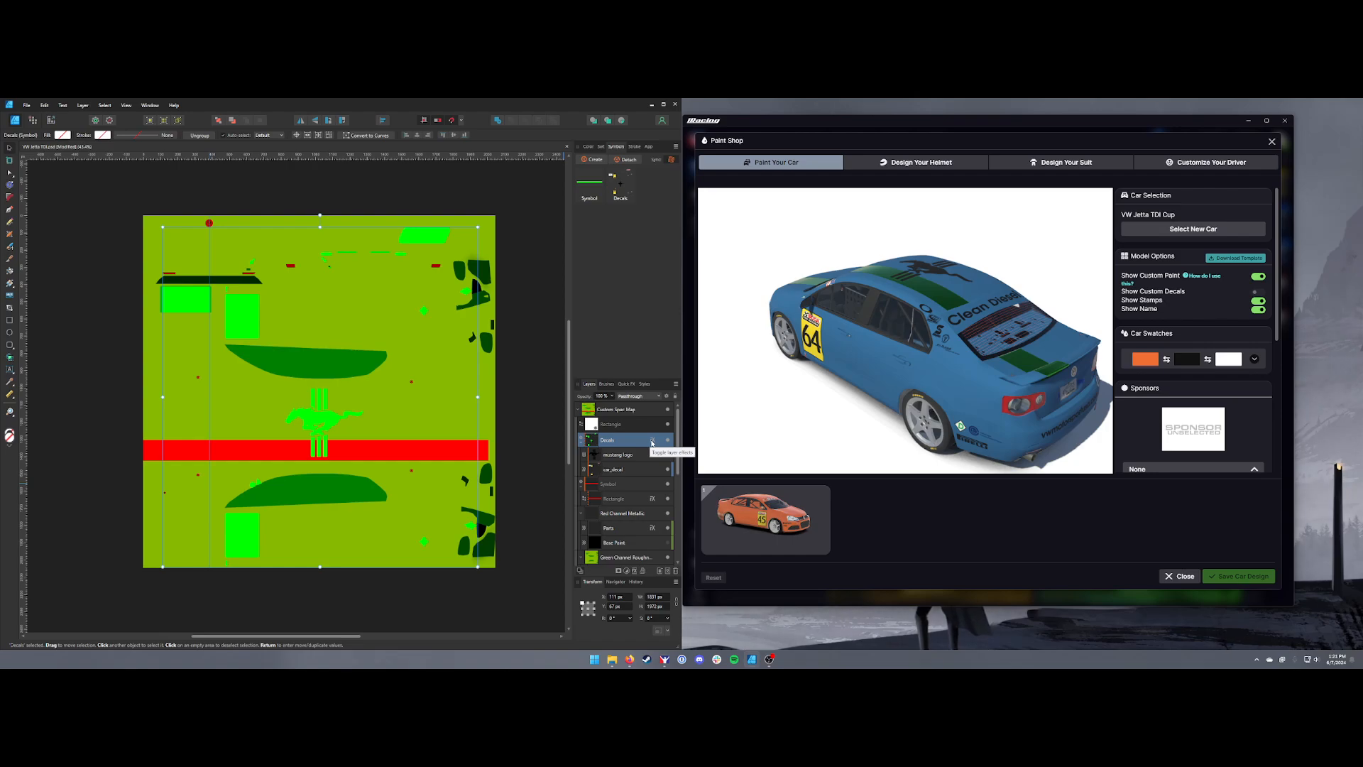
- Try a black Color Overlay on the Decals symbol in Custom Spec Map and inspect the decals on the car model
{"action": "left_click", "coordinate": [651, 441]}
{"action": "left_click", "coordinate": [342, 299]}
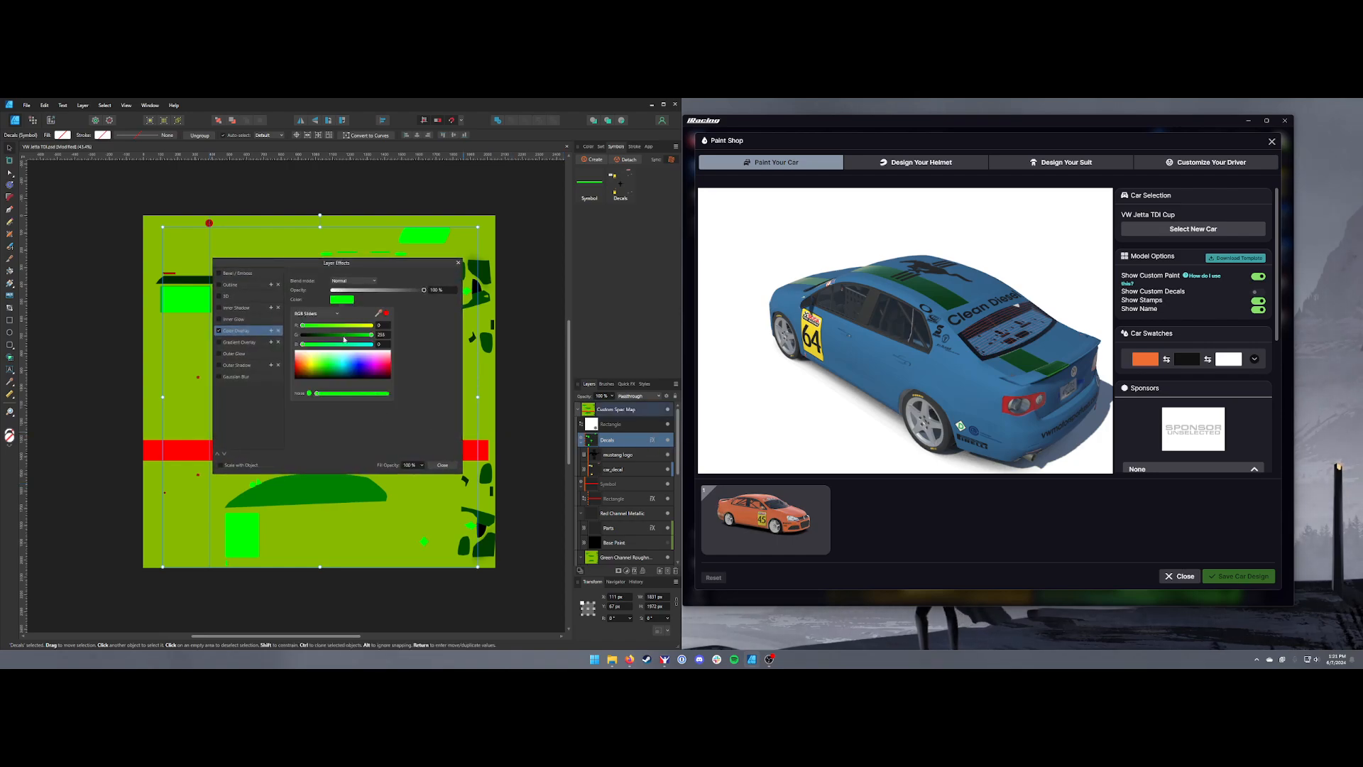
{"action": "left_click_drag", "start_coordinate": [366, 332], "coordinate": [302, 333]}
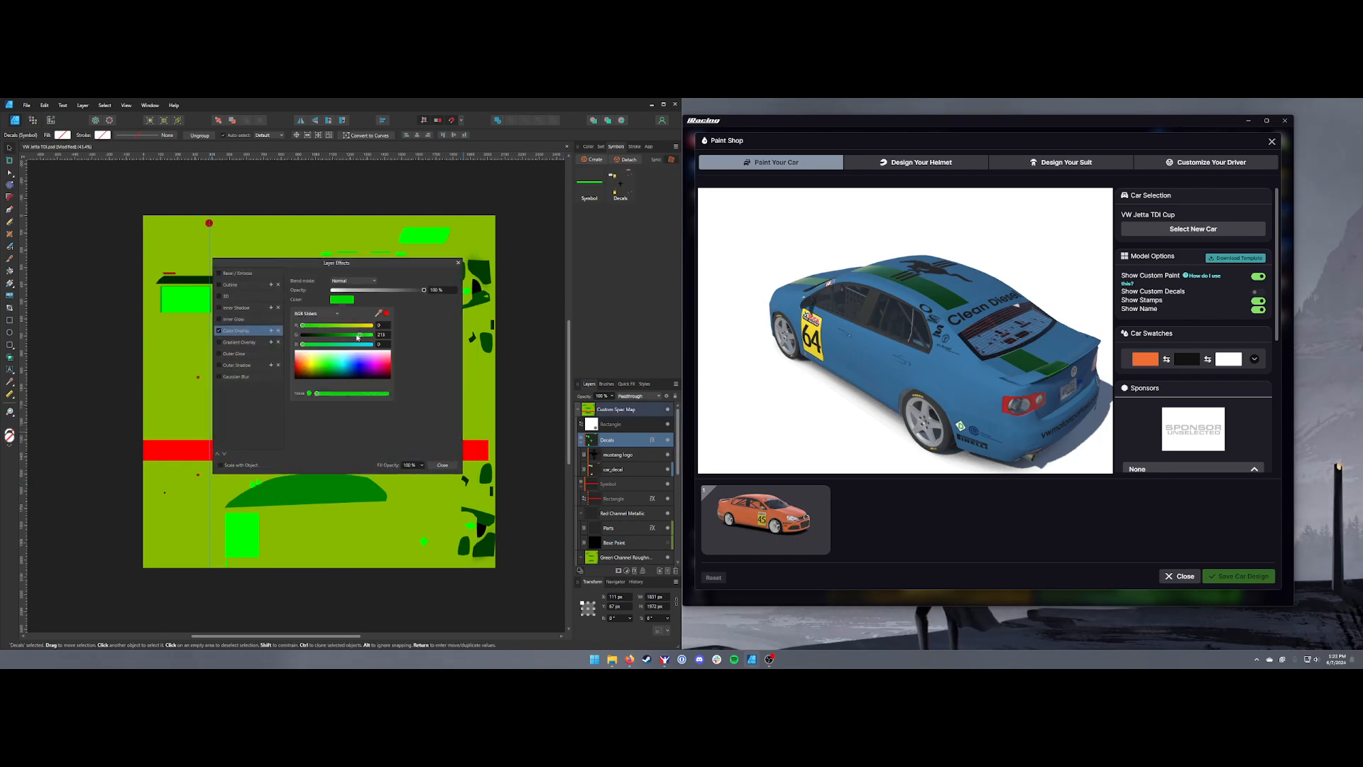
{"action": "left_click", "coordinate": [439, 466]}
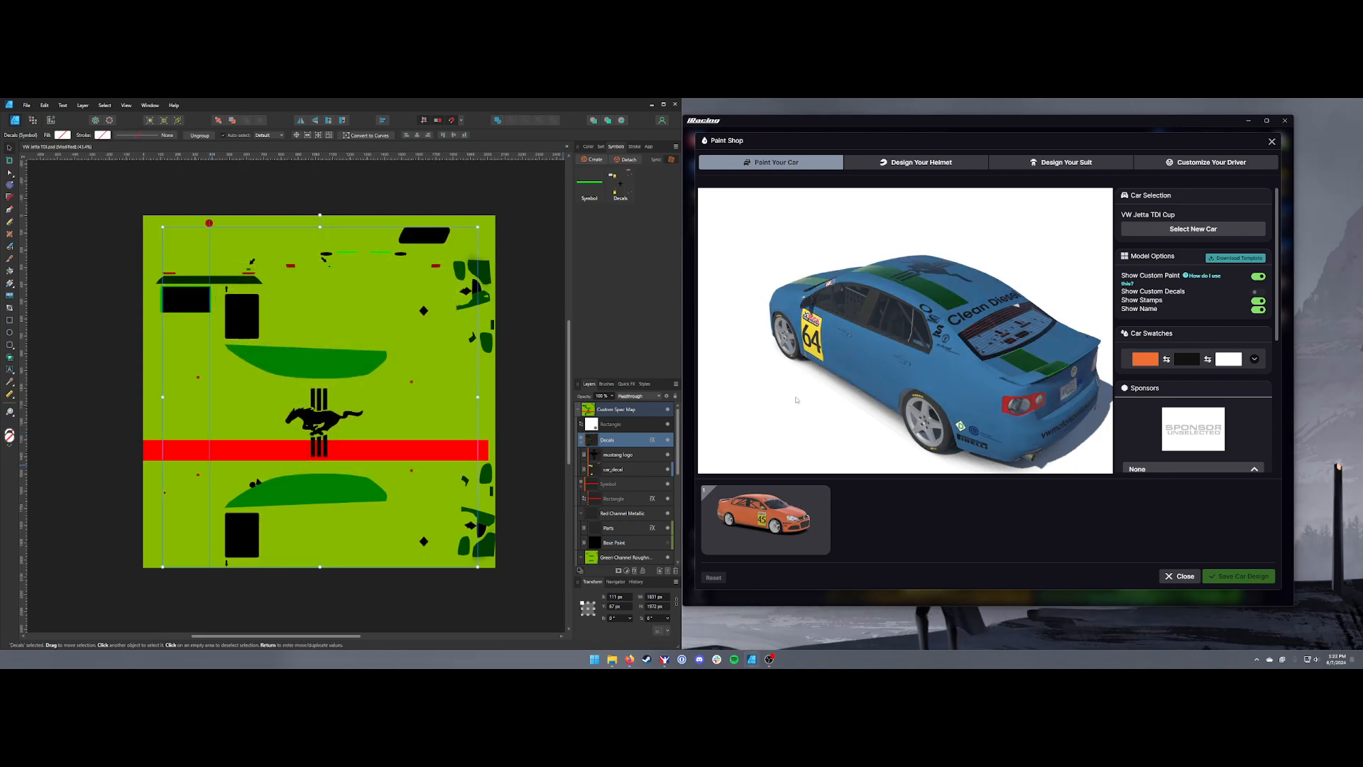
{"action": "mouse_move", "coordinate": [798, 400]}
{"action": "left_mouse_down"}
{"action": "mouse_move", "coordinate": [768, 416]}
{"action": "mouse_move", "coordinate": [802, 444]}
{"action": "mouse_move", "coordinate": [794, 402]}
{"action": "left_mouse_up"}
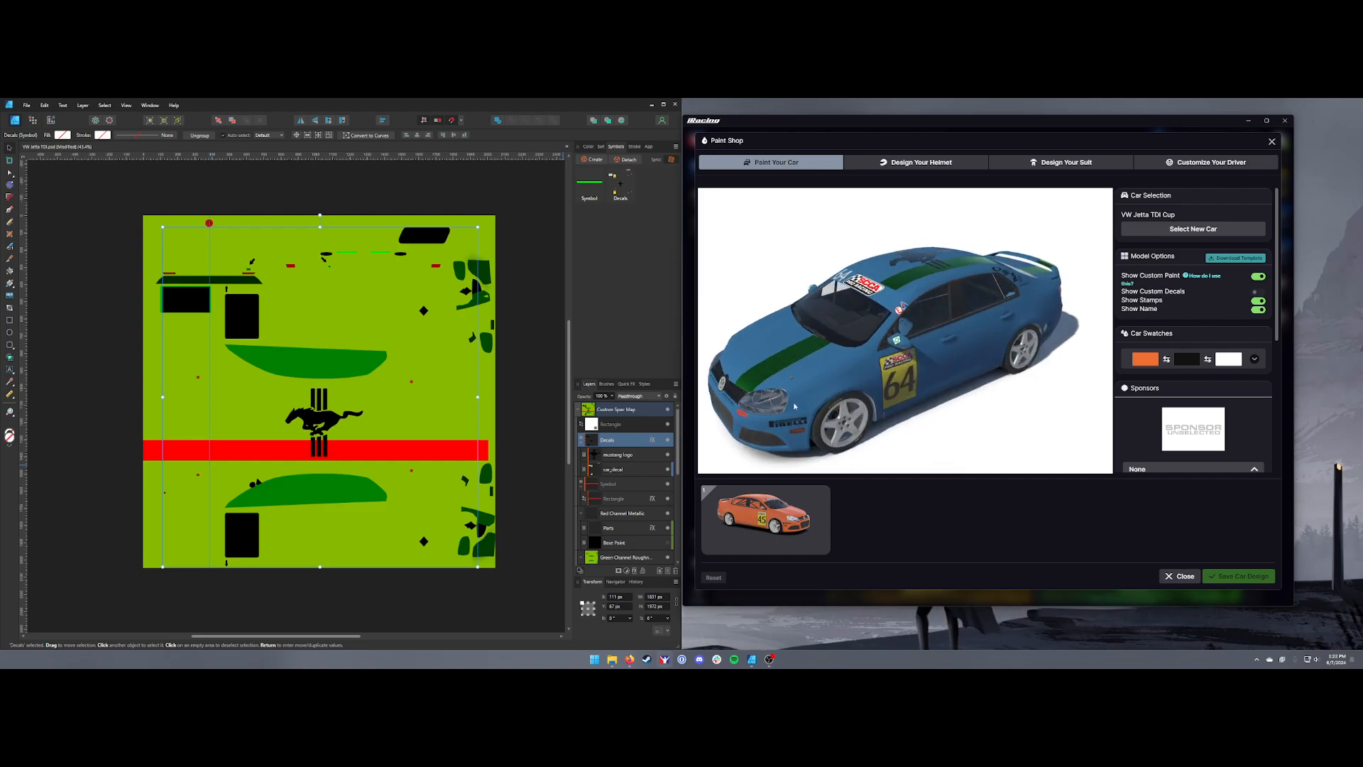
{"action": "scroll", "coordinate": [939, 385], "scroll_direction": "up", "scroll_amount": 3}
{"action": "left_click_drag", "start_coordinate": [941, 384], "coordinate": [915, 392]}
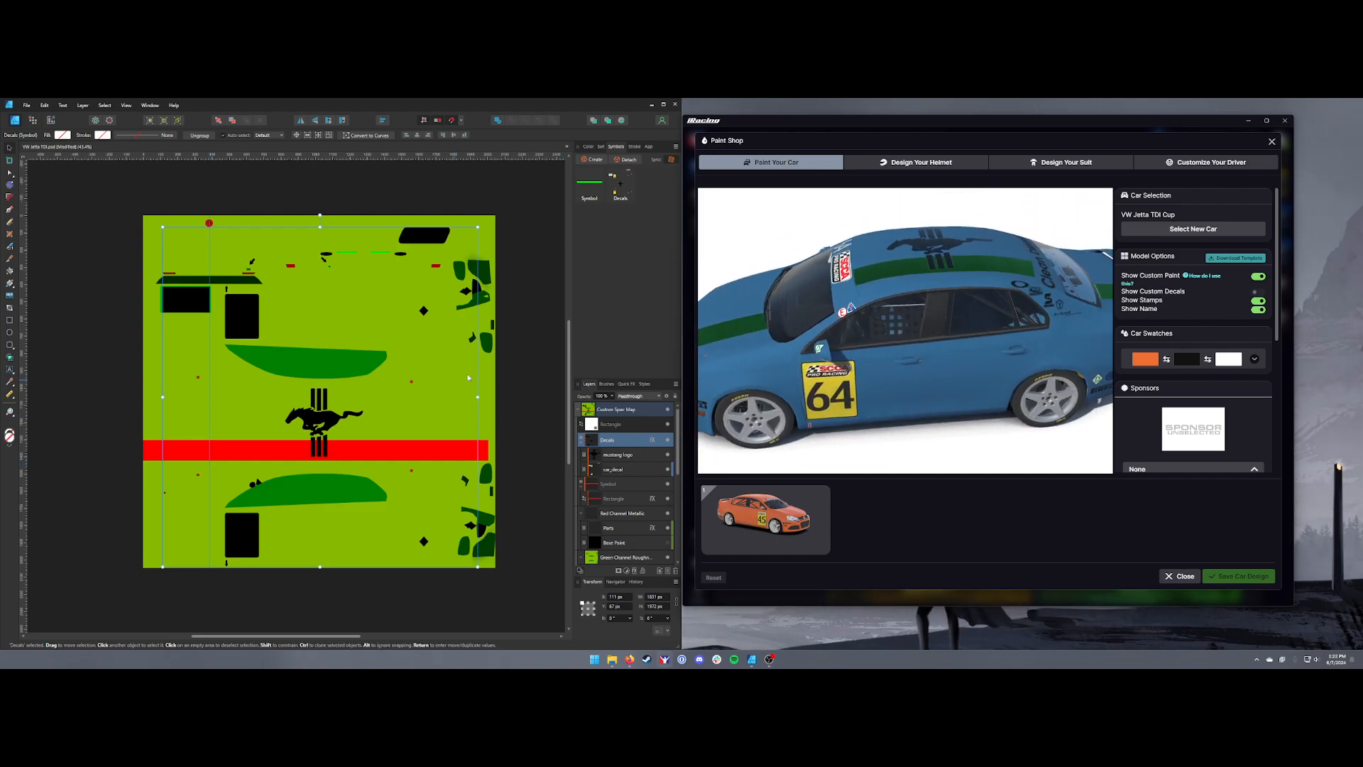
- Undo the black overlay on the Custom Spec Map's Decals symbol and check the car model again
{"action": "left_click", "coordinate": [518, 479]}
{"action": "key", "text": "ctrl+z"}
{"action": "key", "text": "ctrl+z"}
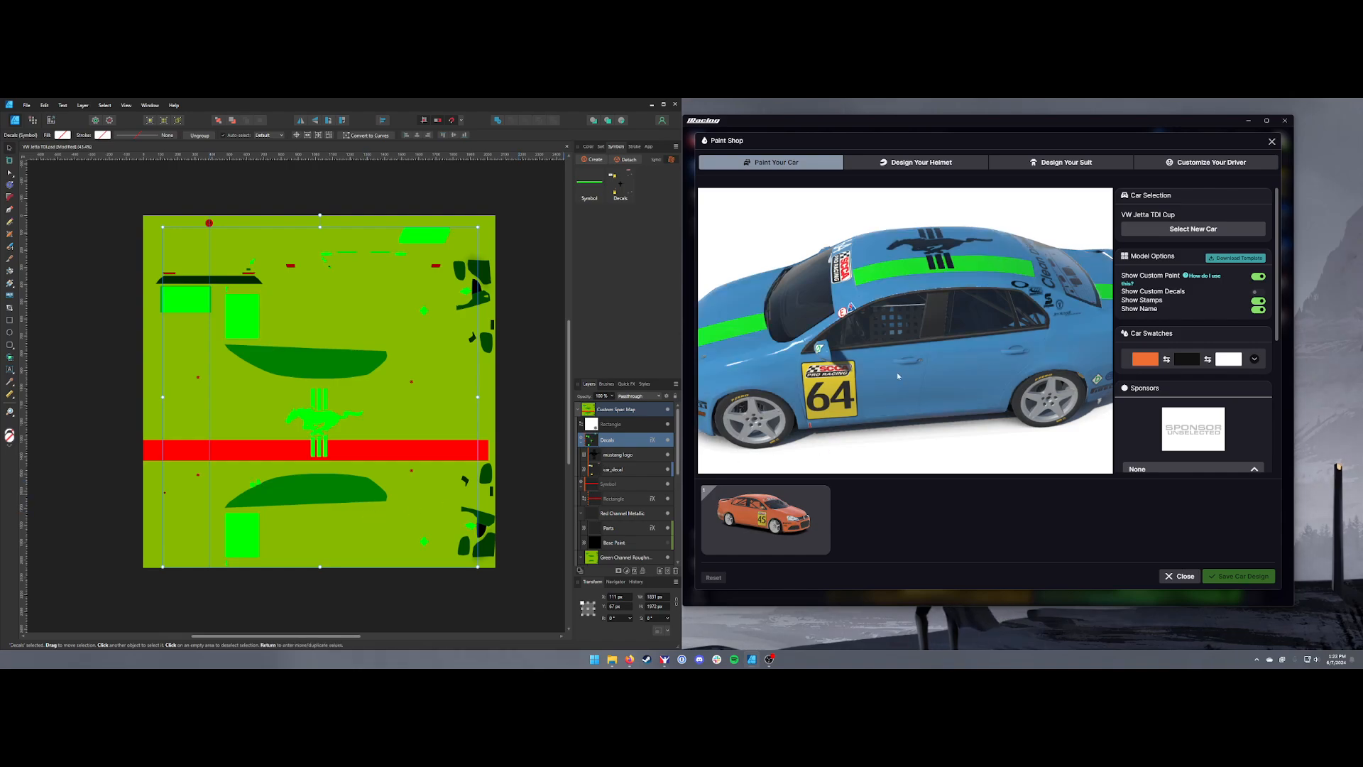
{"action": "mouse_move", "coordinate": [898, 376]}
{"action": "left_mouse_down"}
{"action": "mouse_move", "coordinate": [937, 397]}
{"action": "mouse_move", "coordinate": [930, 415]}
{"action": "mouse_move", "coordinate": [862, 414]}
{"action": "left_mouse_up"}
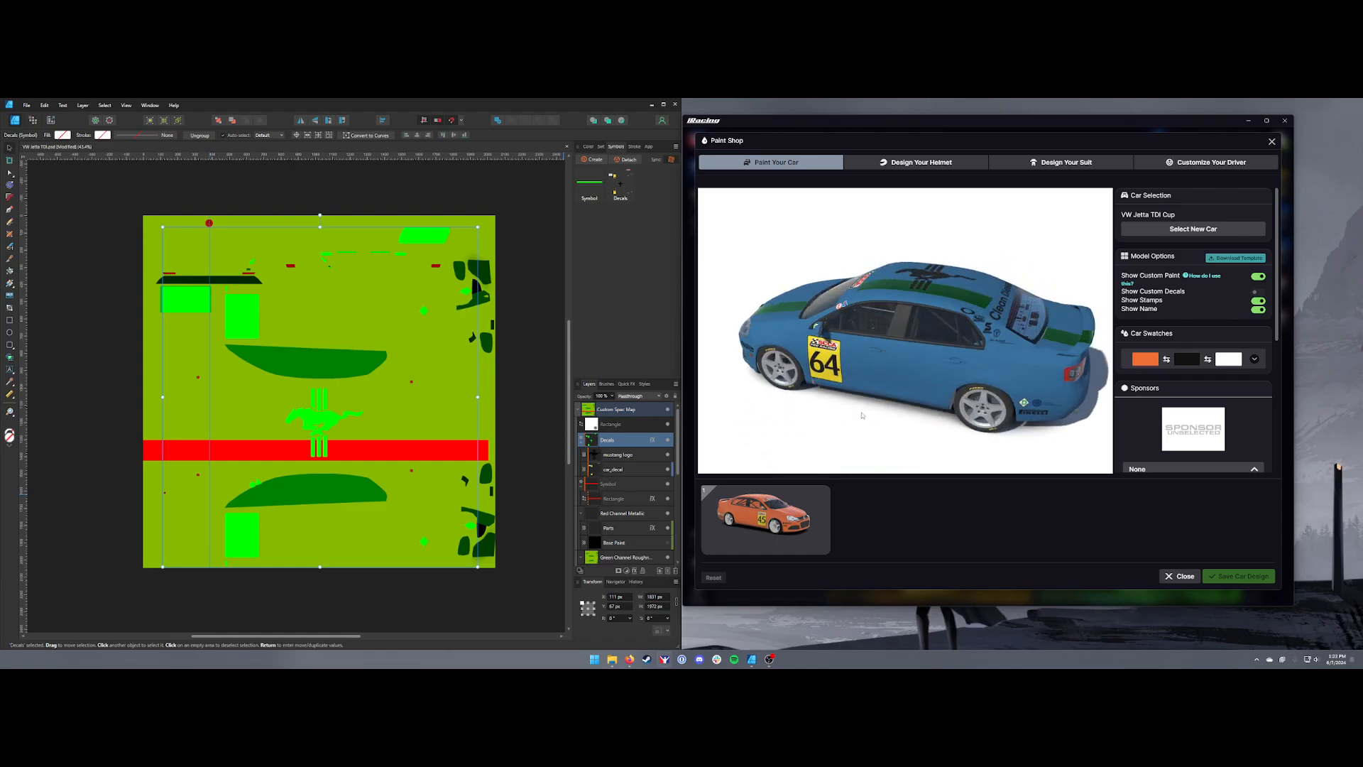
- Hide the Custom Spec Map, then scale the mustang logo in Paintable Area's Decals symbol to about 241 px square near the roof's front
{"action": "left_click", "coordinate": [577, 411]}
{"action": "left_click", "coordinate": [666, 410]}
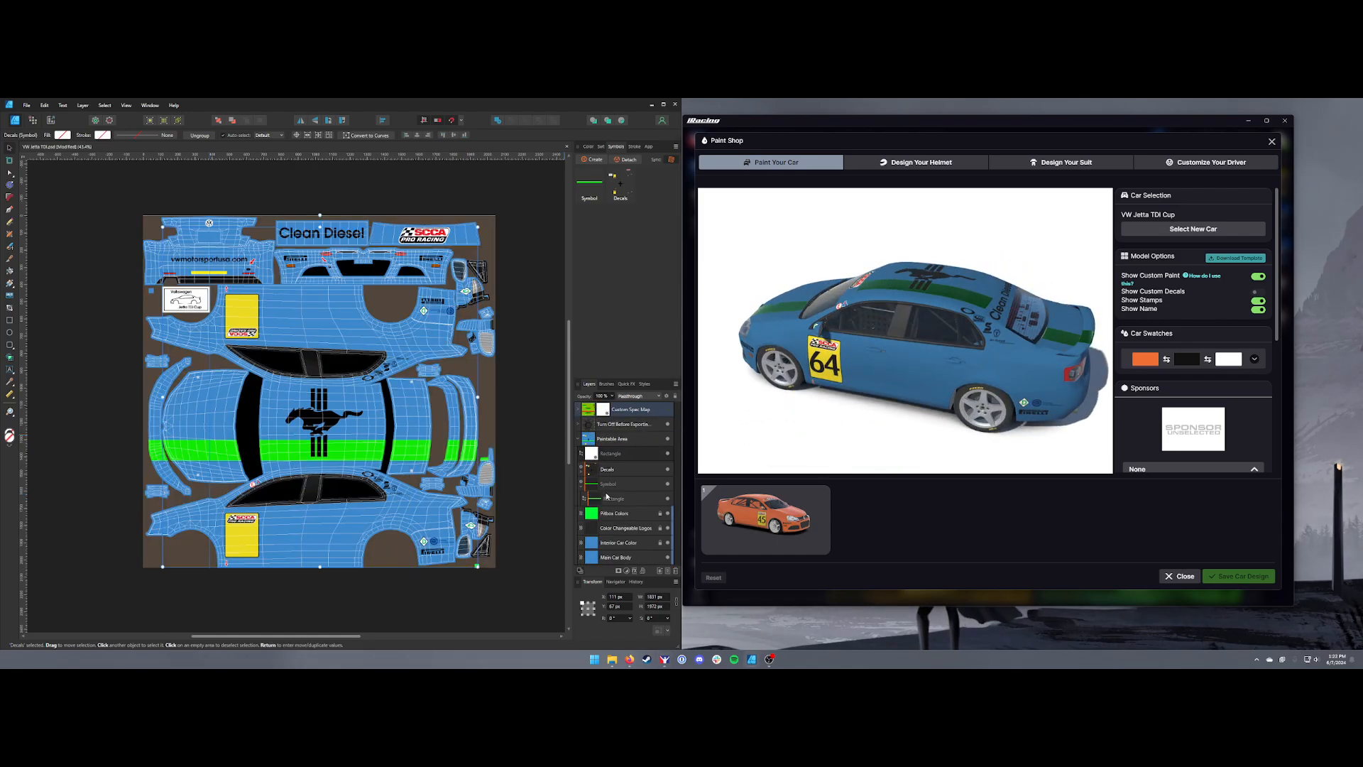
{"action": "left_click", "coordinate": [607, 469]}
{"action": "left_click", "coordinate": [581, 469]}
{"action": "left_click", "coordinate": [609, 486]}
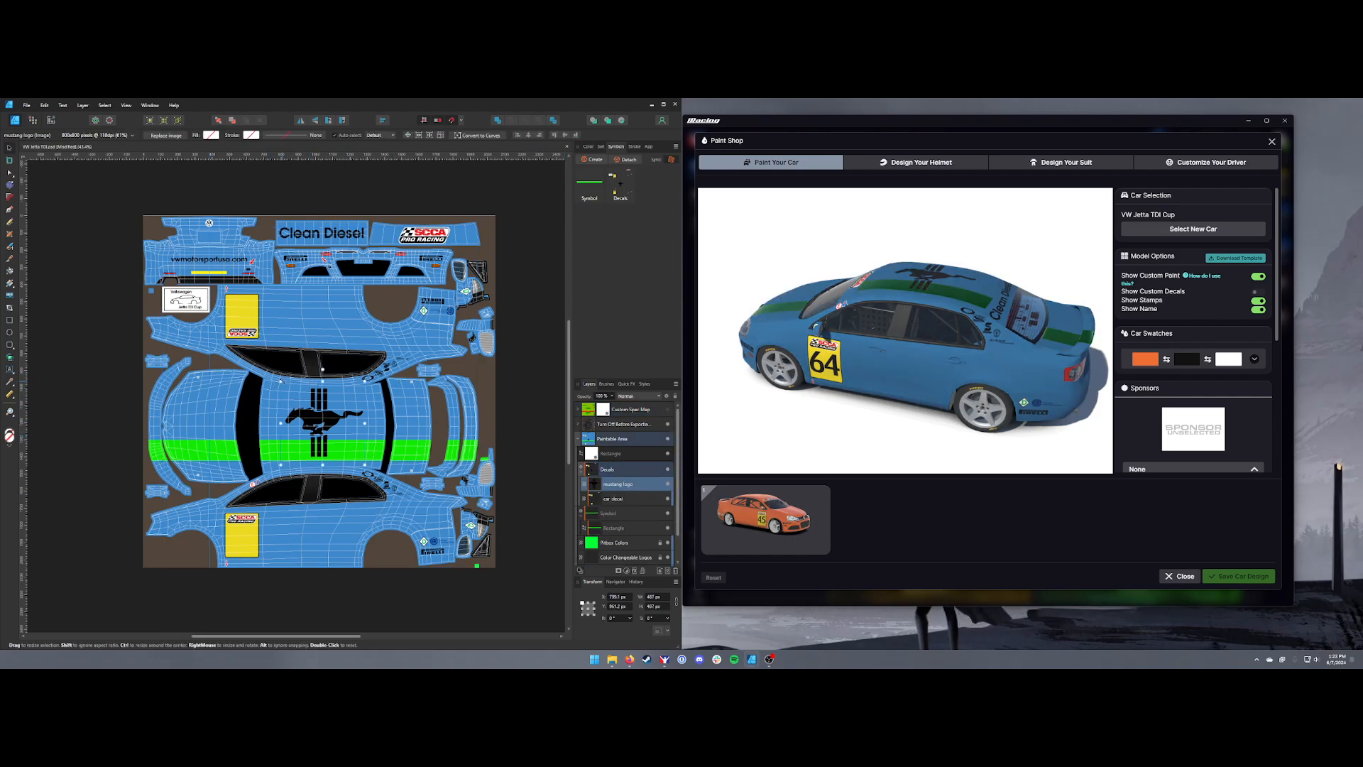
{"action": "left_click_drag", "start_coordinate": [280, 381], "coordinate": [283, 411]}
- Check the smaller Mustang logo on the car's roof and show the Custom Spec Map to verify its position there
{"action": "left_click_drag", "start_coordinate": [855, 334], "coordinate": [877, 379]}
{"action": "scroll", "coordinate": [898, 299], "scroll_direction": "up", "scroll_amount": 3}
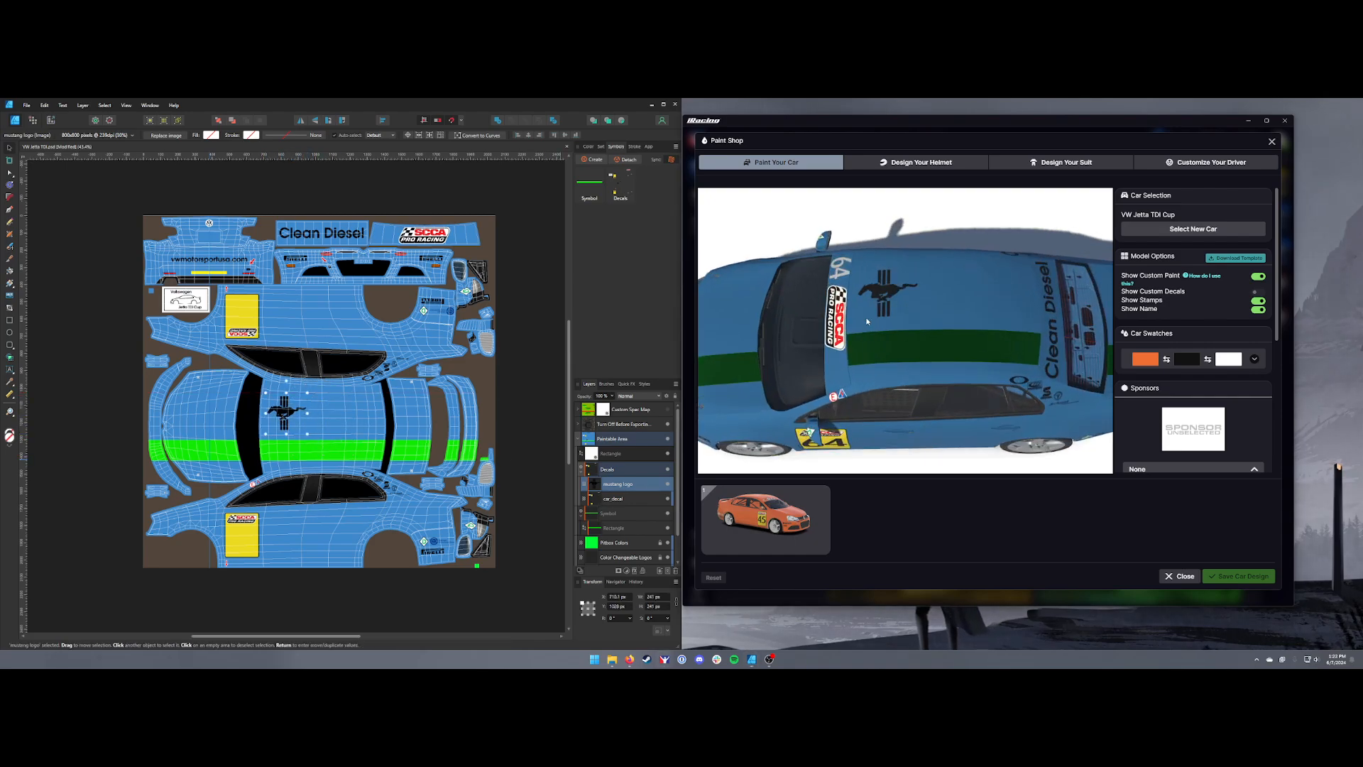
{"action": "left_click", "coordinate": [667, 410]}
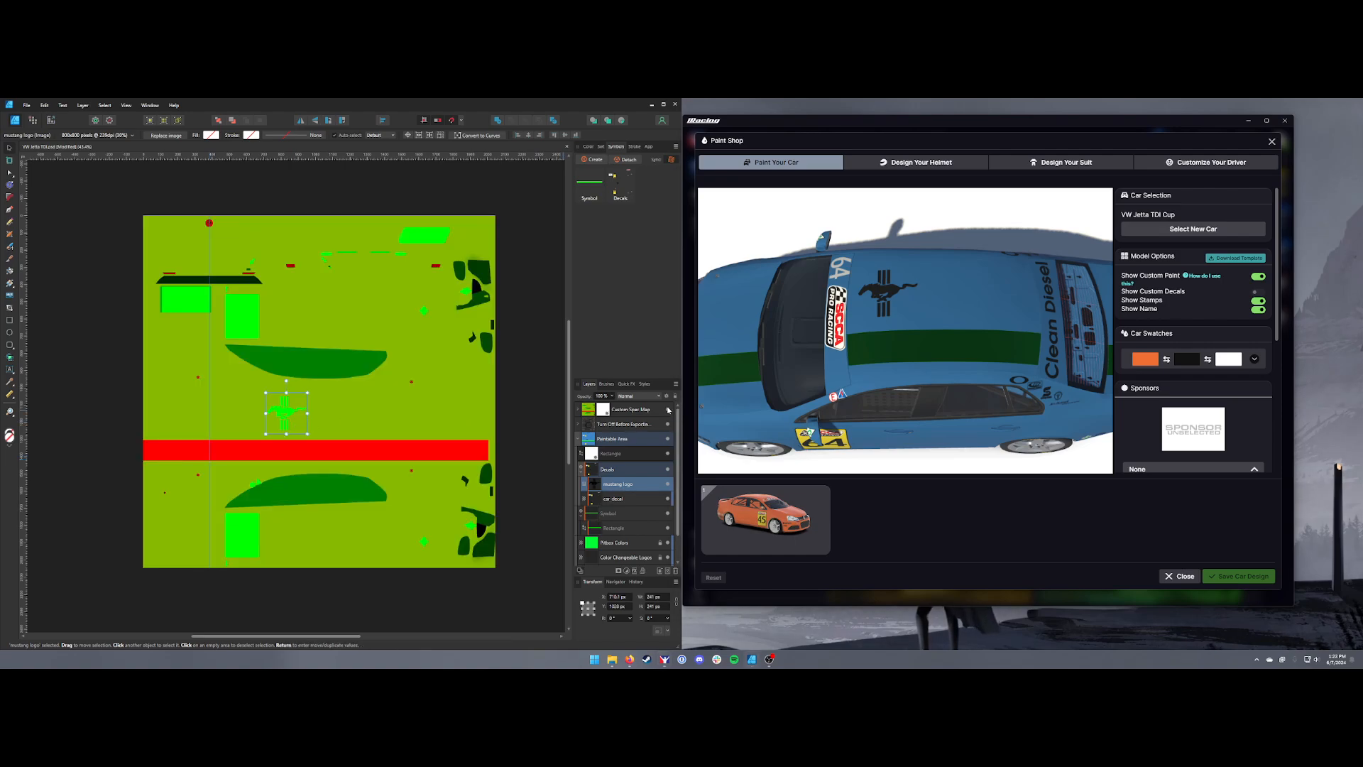
- Hide the Custom Spec Map and move the mustang logo from the roof onto the hood beside the green stripe, checking its placement on the car model
{"action": "left_click", "coordinate": [668, 409]}
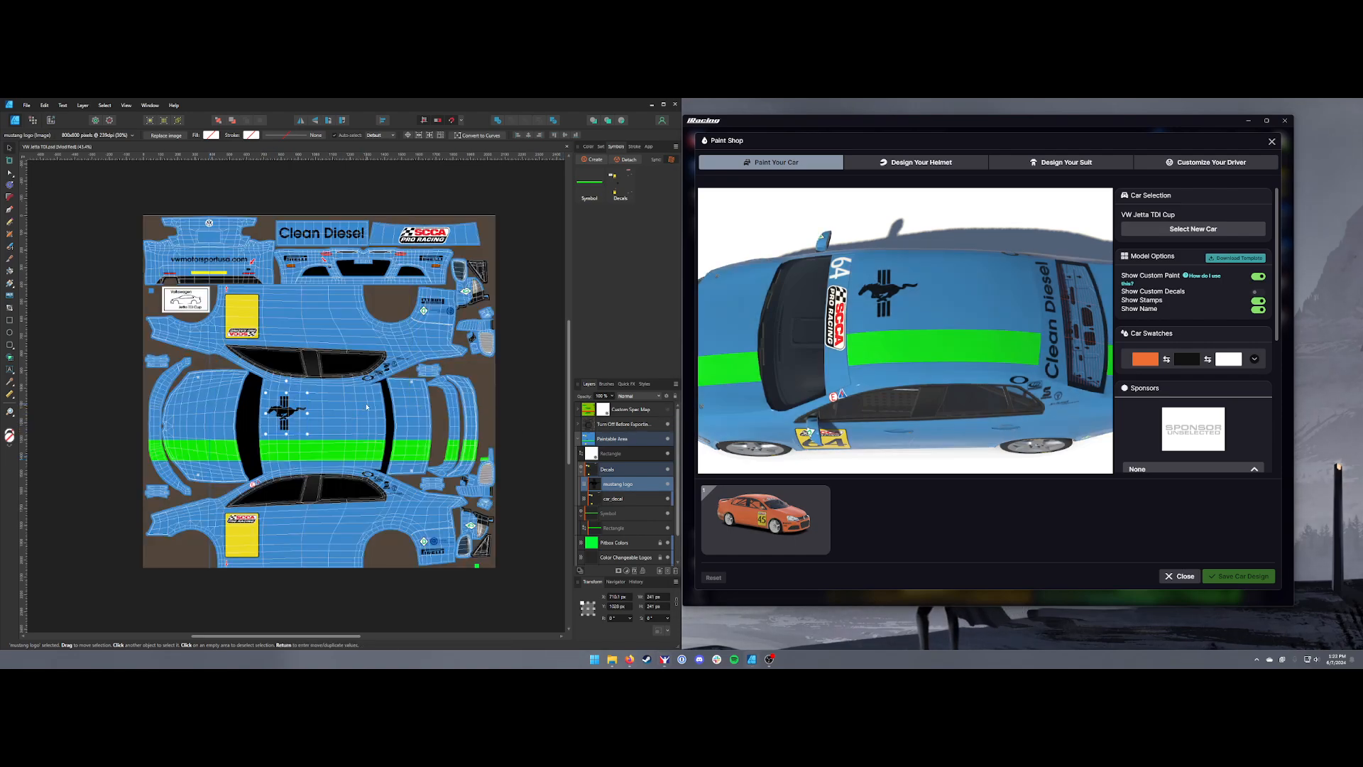
{"action": "left_click_drag", "start_coordinate": [315, 415], "coordinate": [237, 397]}
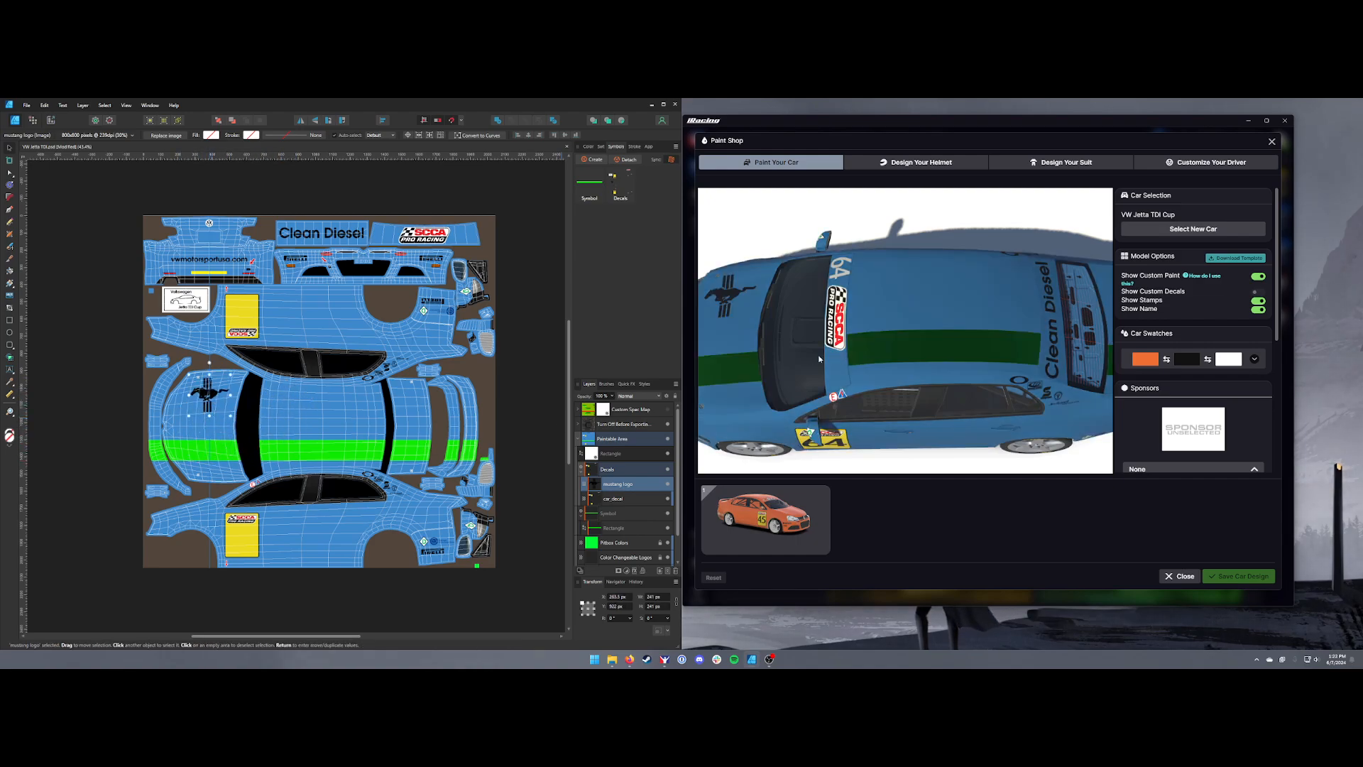
{"action": "left_click_drag", "start_coordinate": [202, 397], "coordinate": [220, 407]}
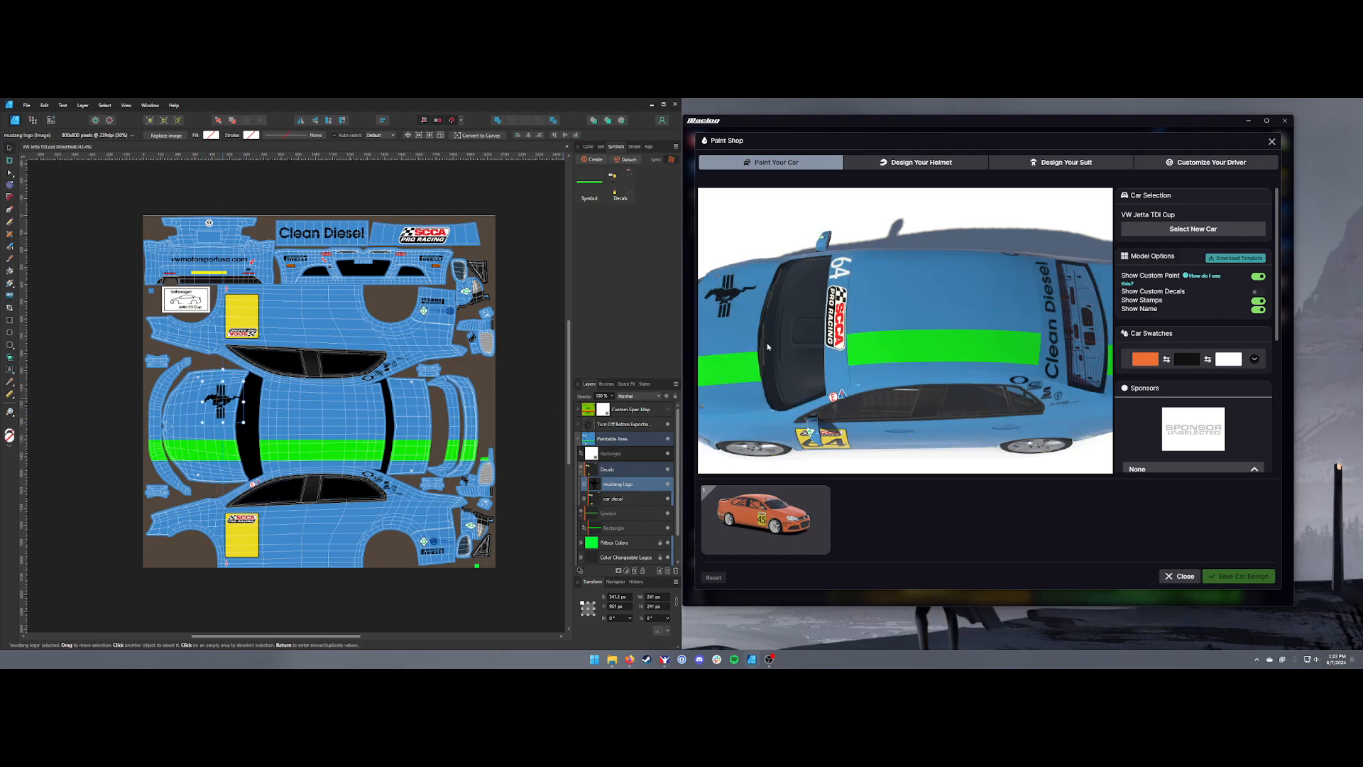
{"action": "mouse_move", "coordinate": [768, 346]}
{"action": "left_mouse_down"}
{"action": "mouse_move", "coordinate": [766, 324]}
{"action": "mouse_move", "coordinate": [774, 405]}
{"action": "mouse_move", "coordinate": [753, 406]}
{"action": "mouse_move", "coordinate": [749, 365]}
{"action": "left_mouse_up"}
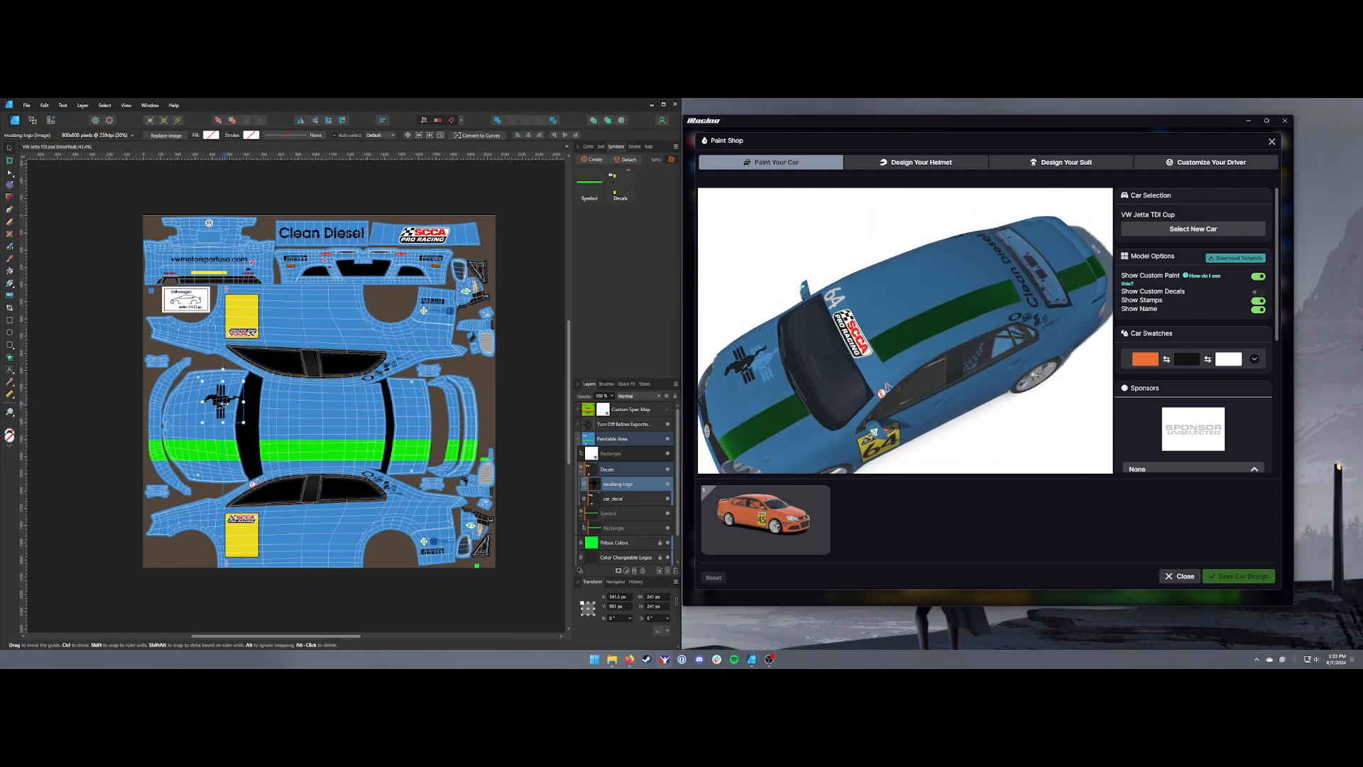
{"action": "left_click_drag", "start_coordinate": [221, 407], "coordinate": [216, 409]}
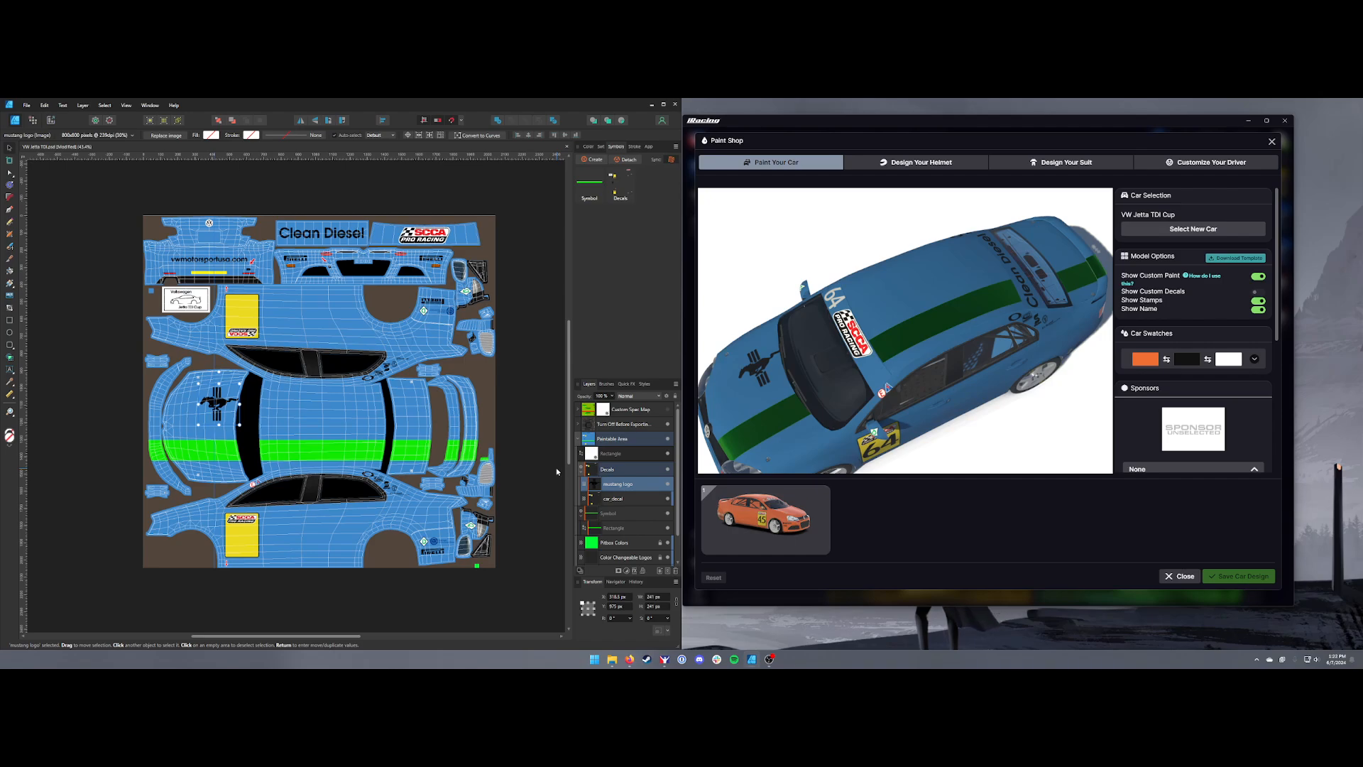
- Add a bright pink Color Overlay effect to the Main Car Body layer
{"action": "scroll", "coordinate": [653, 522], "scroll_direction": "down", "scroll_amount": 1}
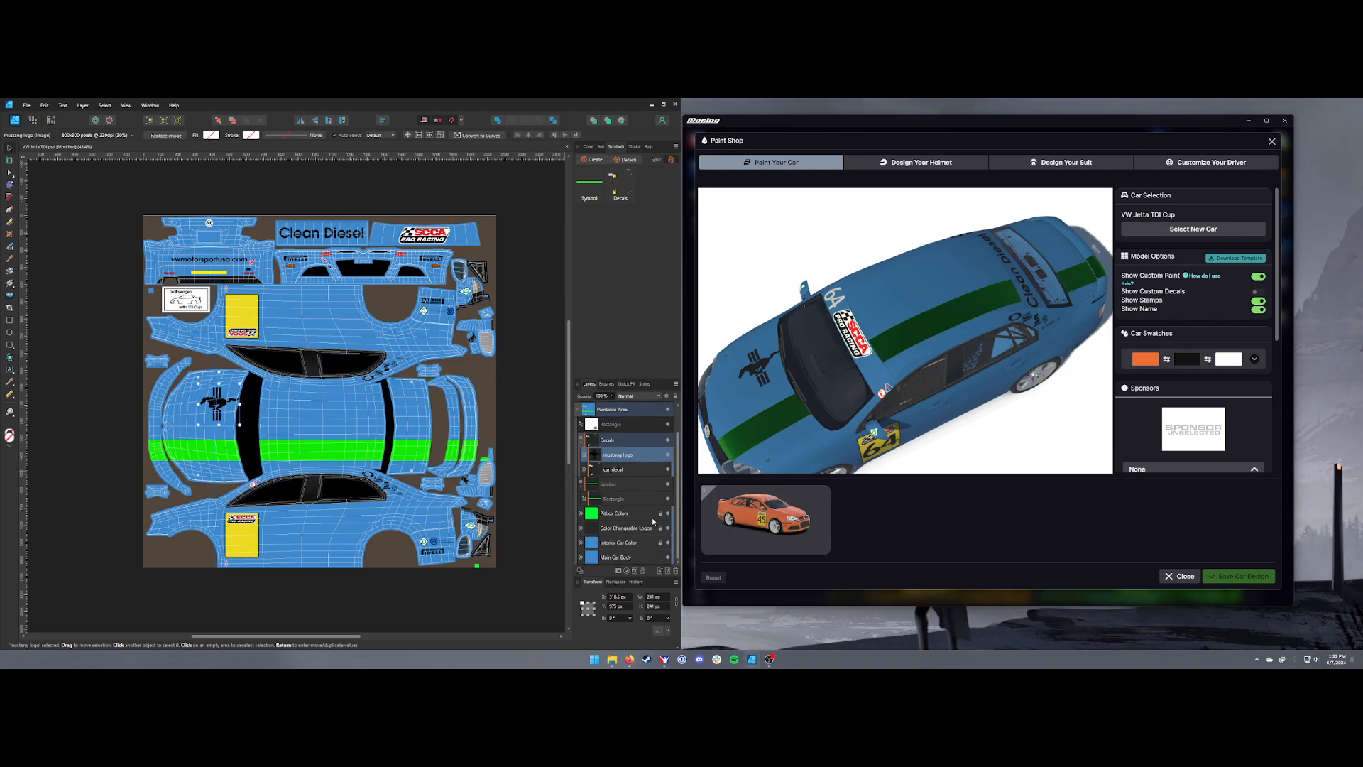
{"action": "left_click", "coordinate": [640, 557]}
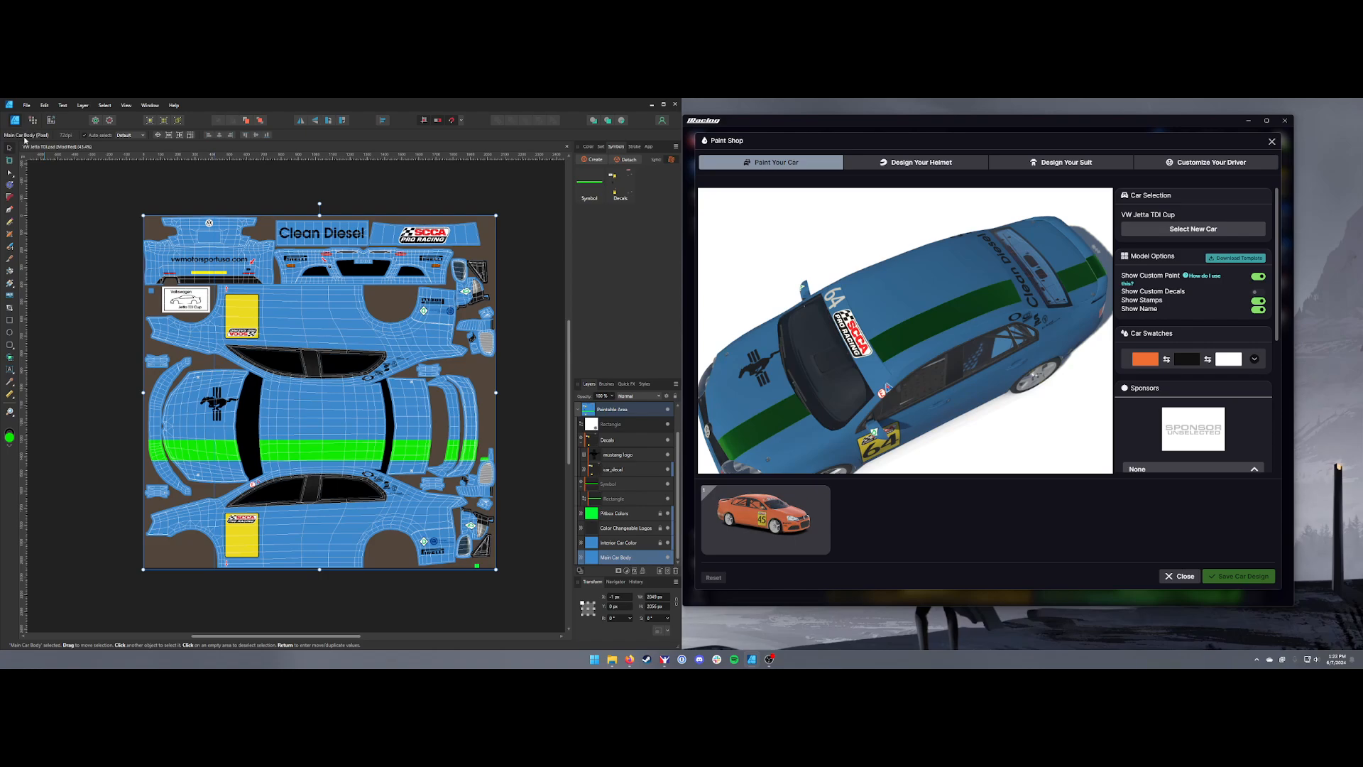
{"action": "left_click", "coordinate": [10, 173]}
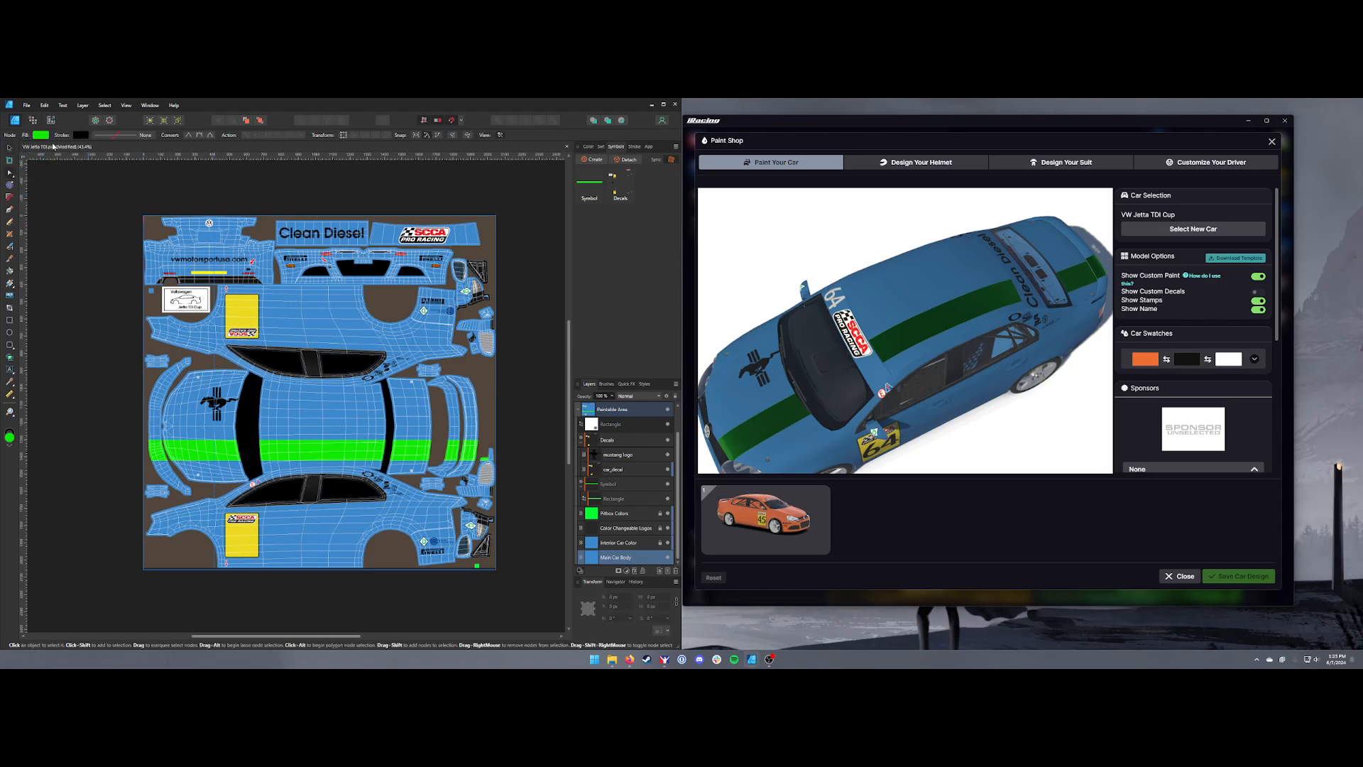
{"action": "left_click", "coordinate": [634, 571]}
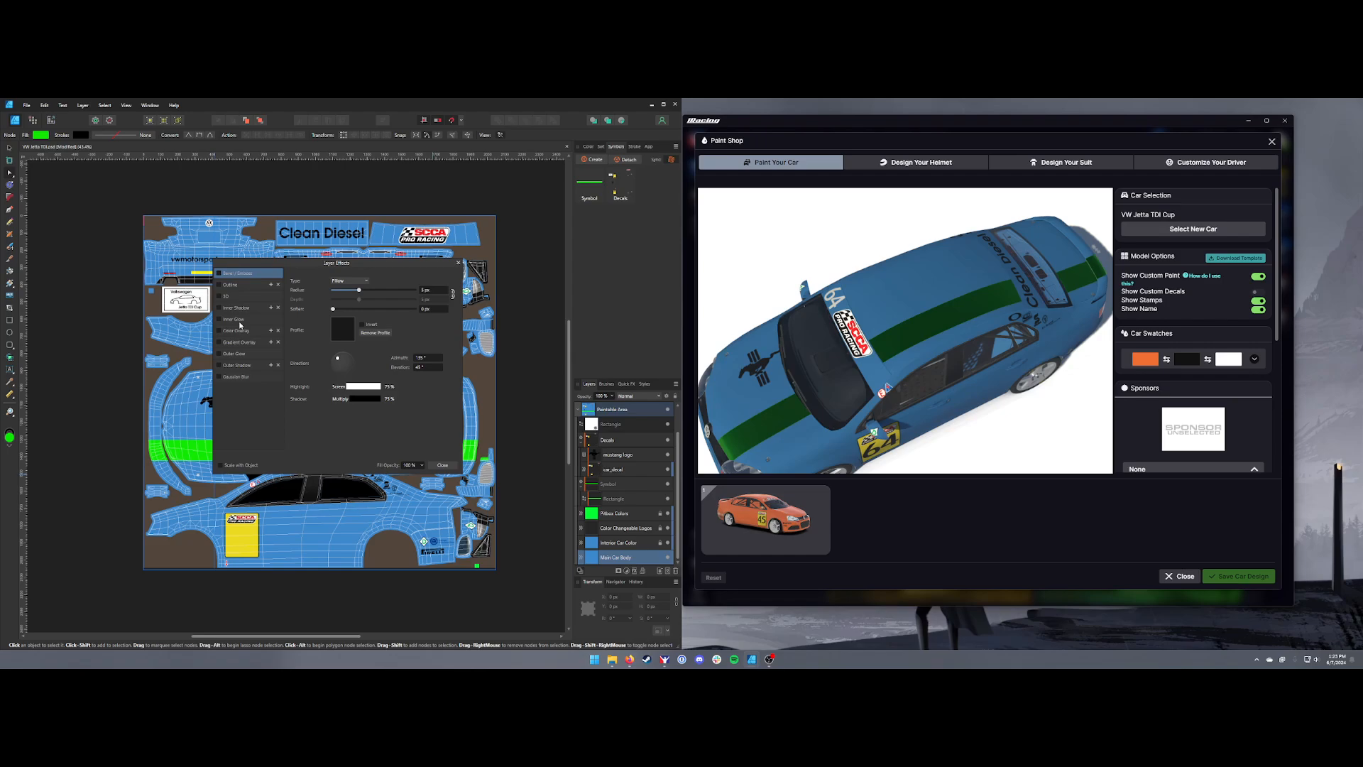
{"action": "left_click", "coordinate": [341, 299]}
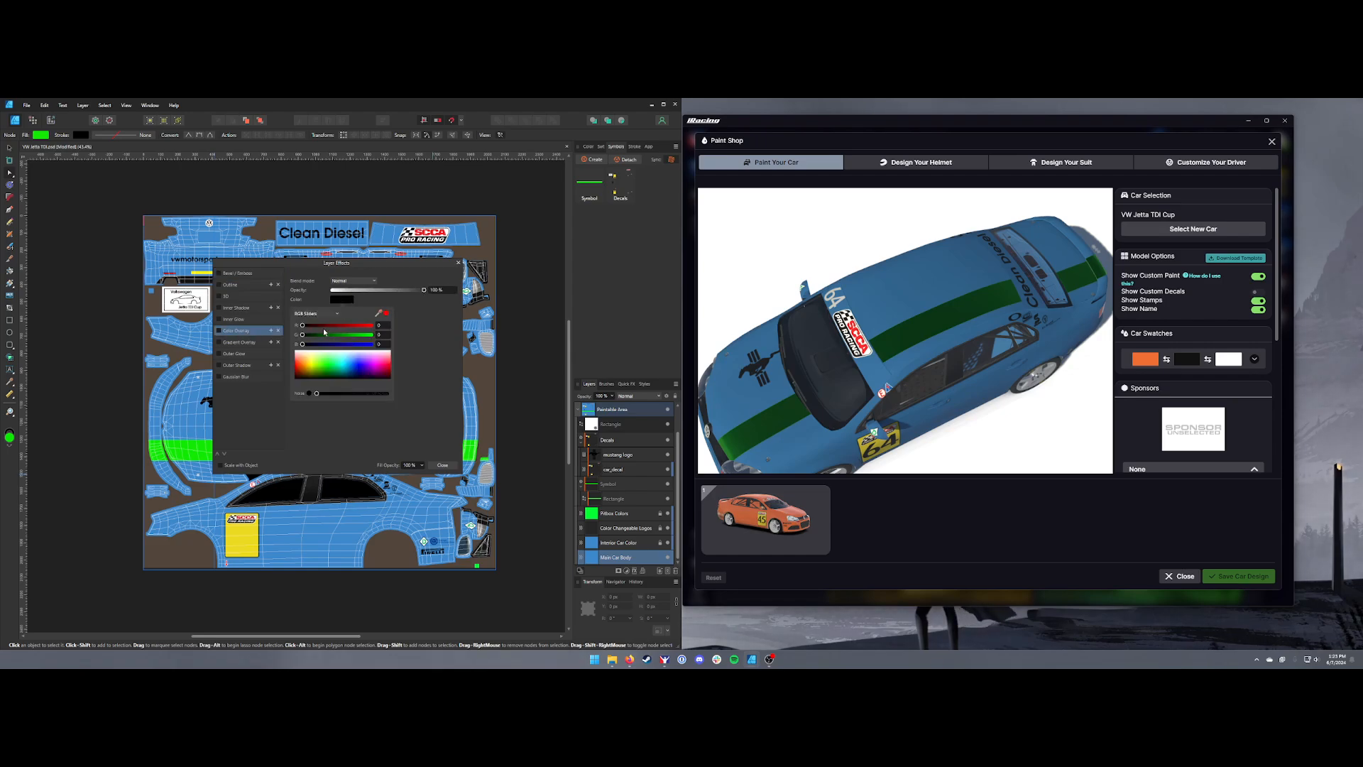
{"action": "left_click", "coordinate": [389, 365]}
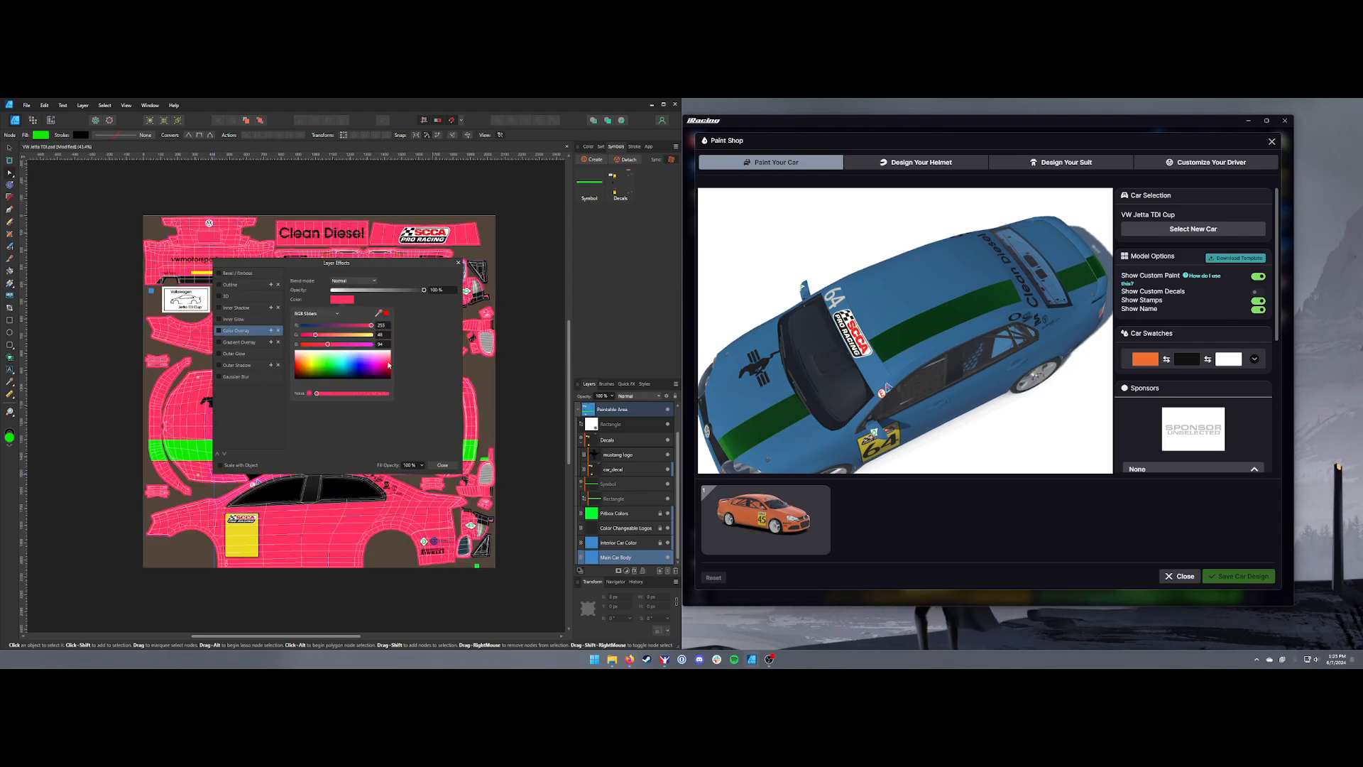
{"action": "left_click", "coordinate": [443, 465]}
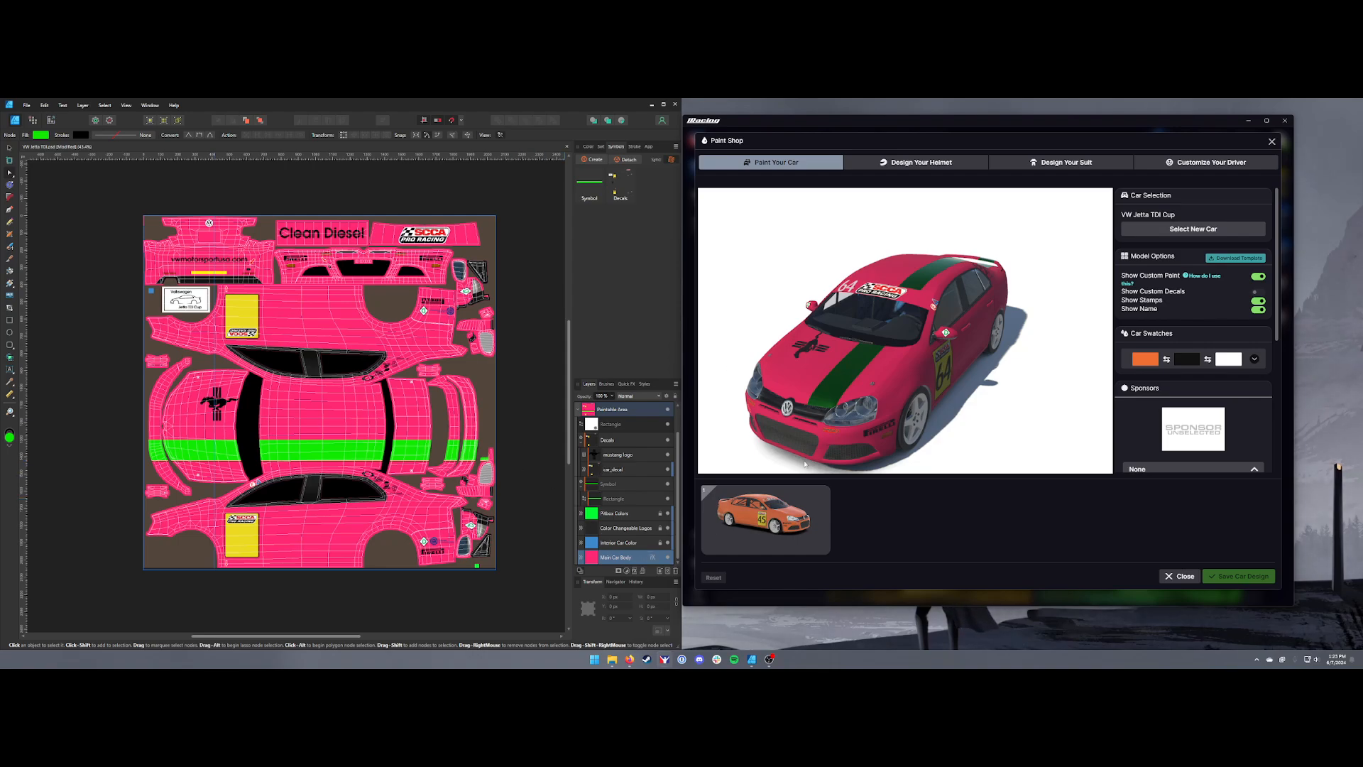
- Draw a green rectangle covering the small blue swatch of the Interior Car Color layer and check the interior on the car model
{"action": "left_click", "coordinate": [653, 543]}
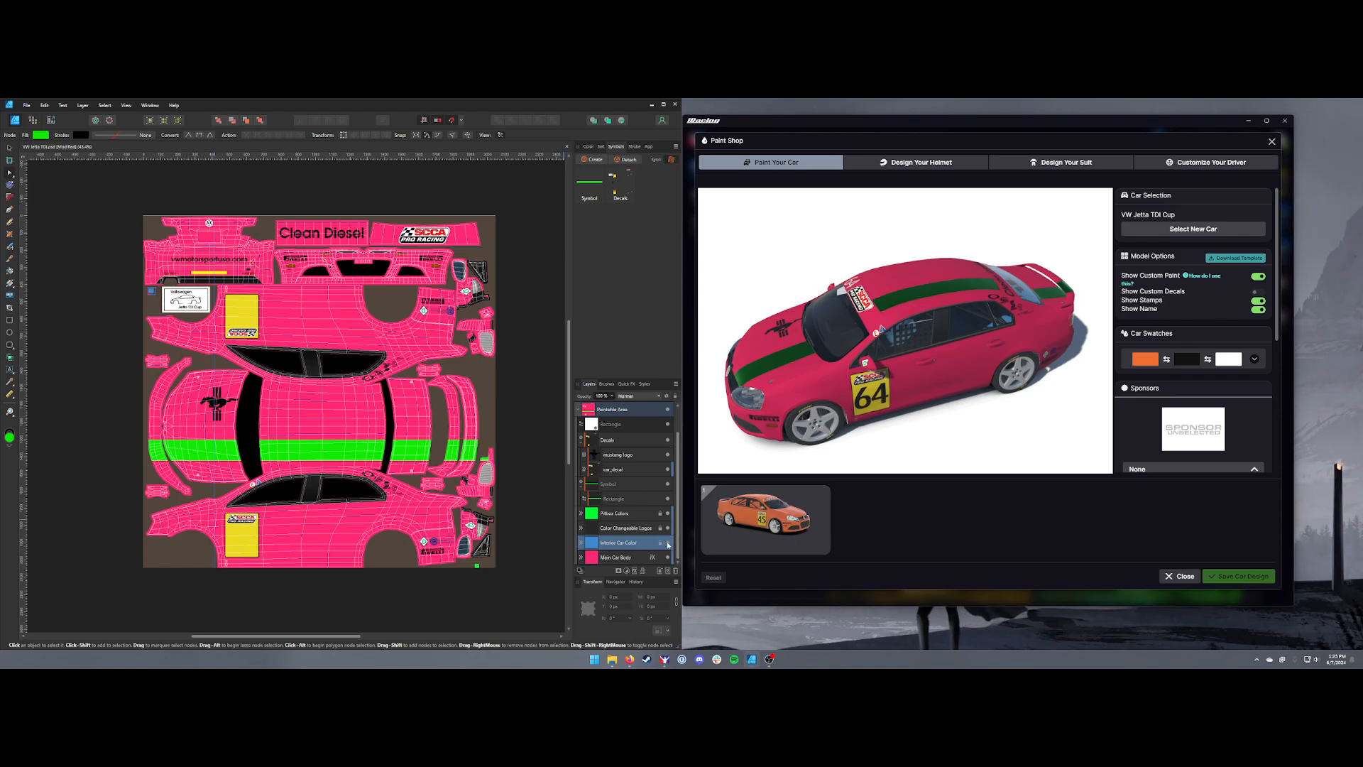
{"action": "scroll", "coordinate": [149, 288], "scroll_direction": "up", "scroll_amount": 10}
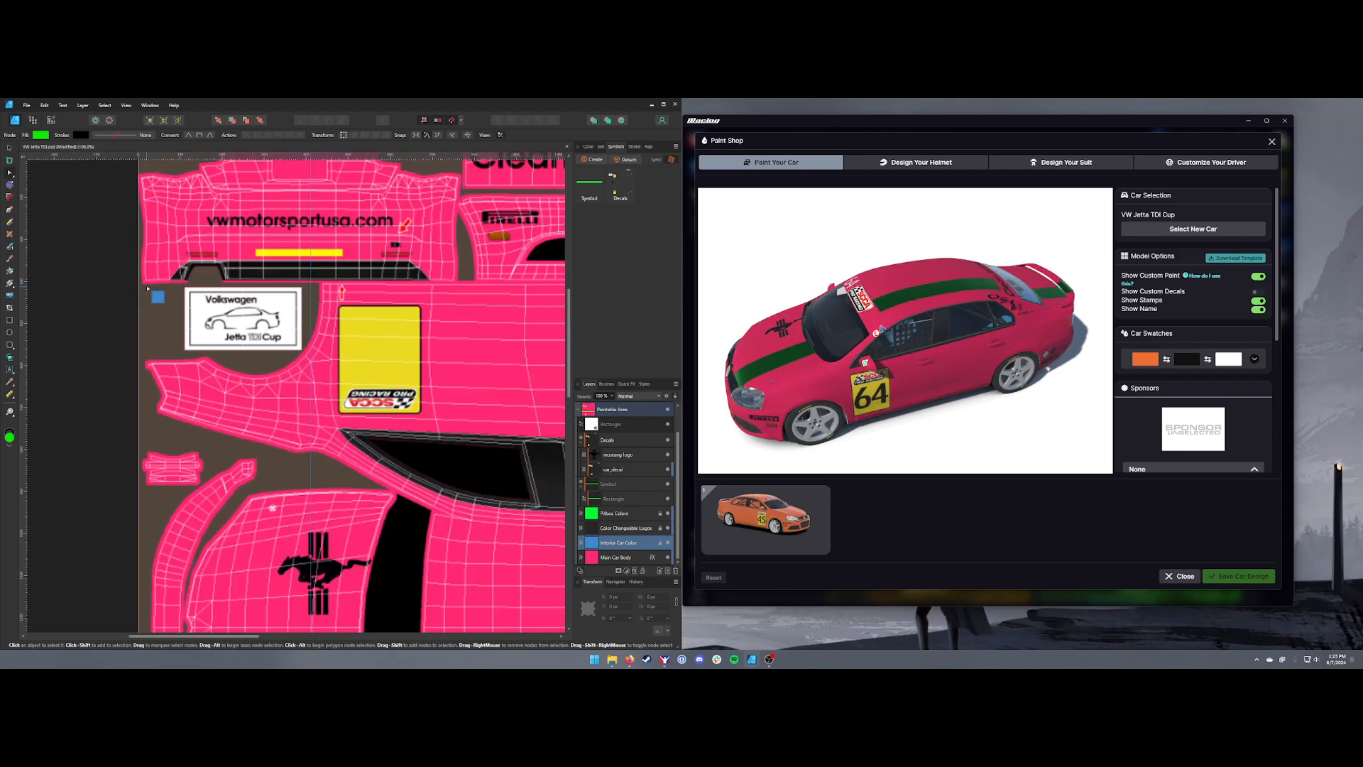
{"action": "left_click", "coordinate": [10, 319]}
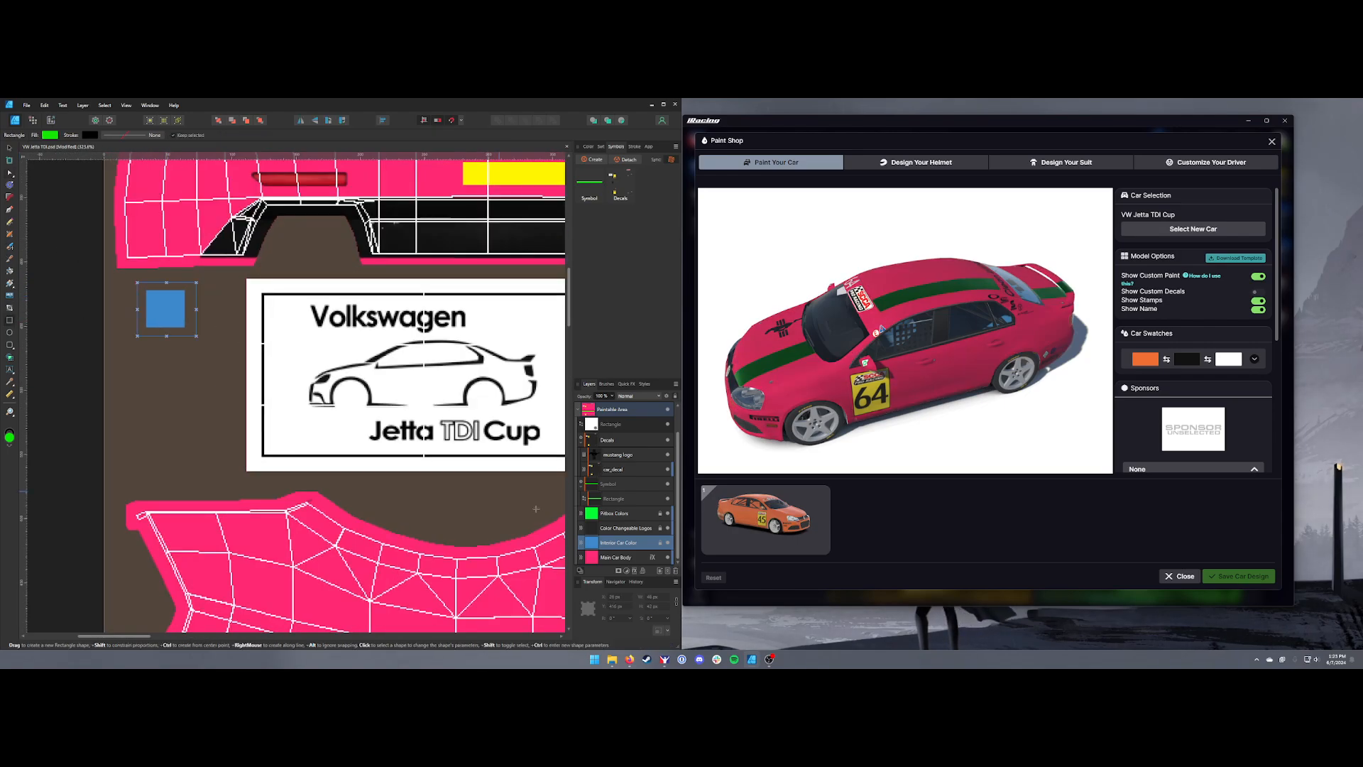
{"action": "left_click_drag", "start_coordinate": [127, 278], "coordinate": [204, 338]}
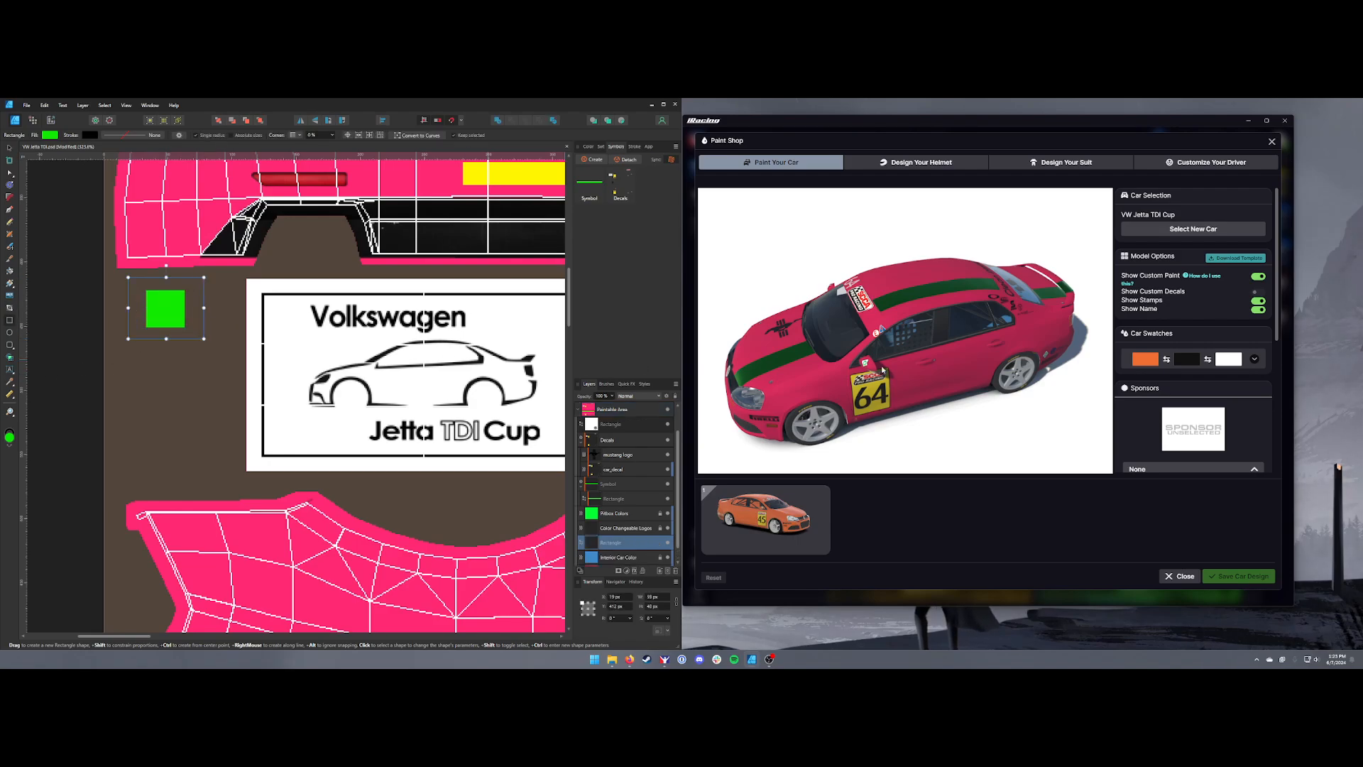
{"action": "left_click_drag", "start_coordinate": [887, 396], "coordinate": [864, 370]}
{"action": "scroll", "coordinate": [452, 452], "scroll_direction": "down", "scroll_amount": 10}
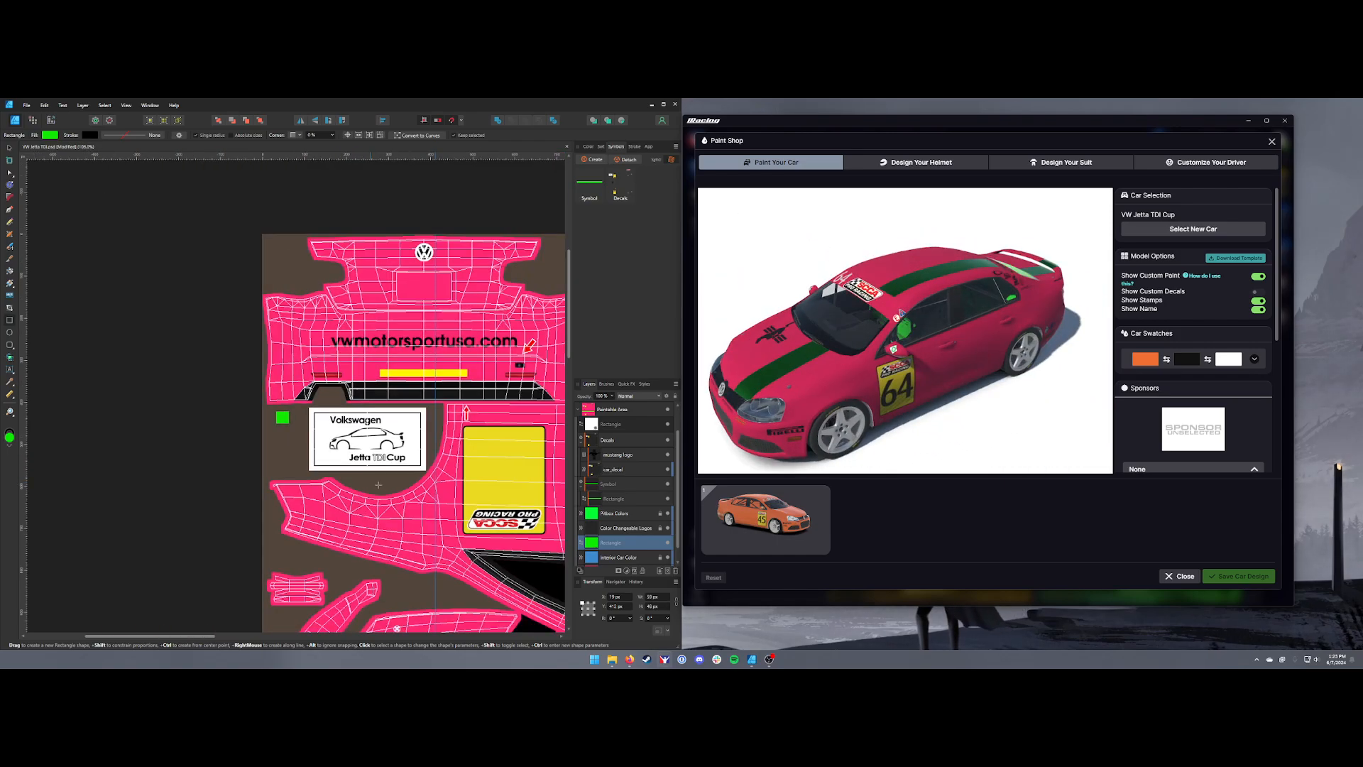
{"action": "scroll", "coordinate": [303, 384], "scroll_direction": "up", "scroll_amount": 3}
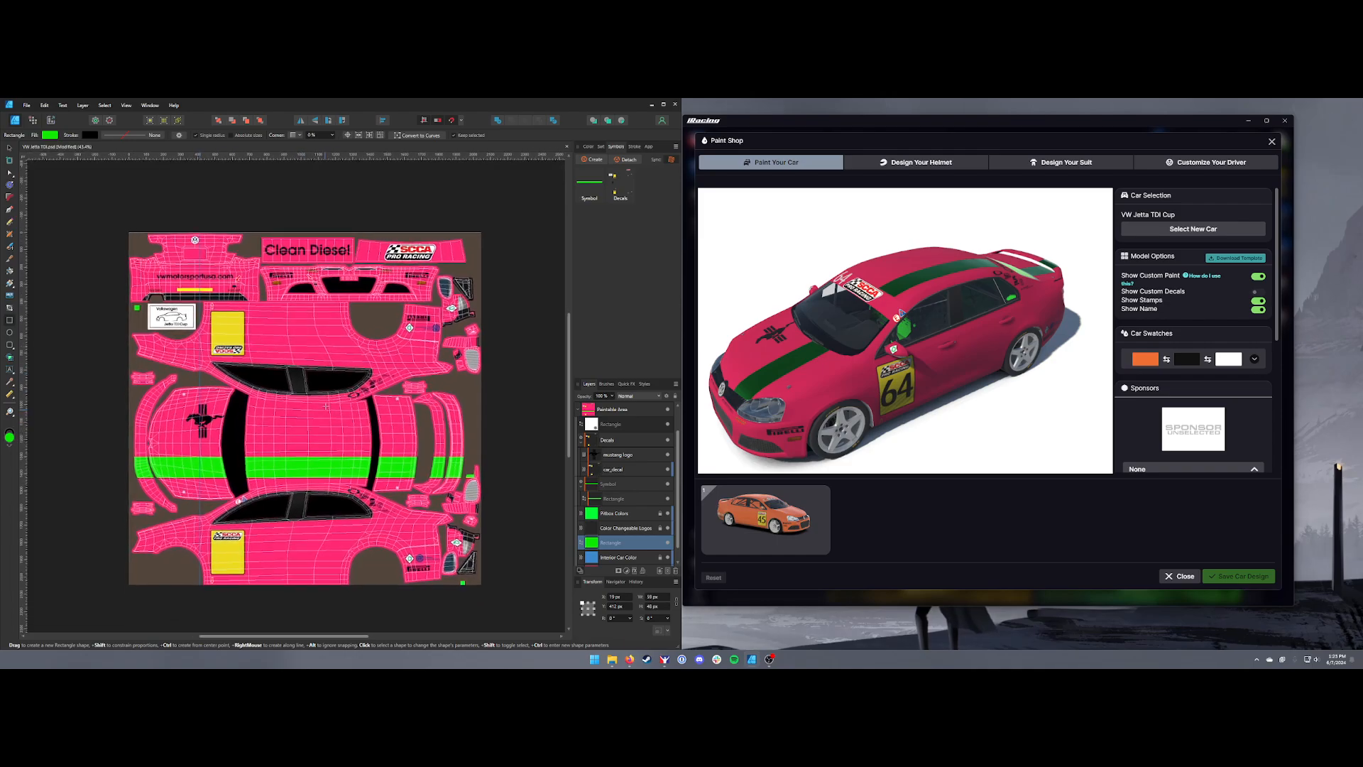
{"action": "scroll", "coordinate": [285, 429], "scroll_direction": "down", "scroll_amount": 1}
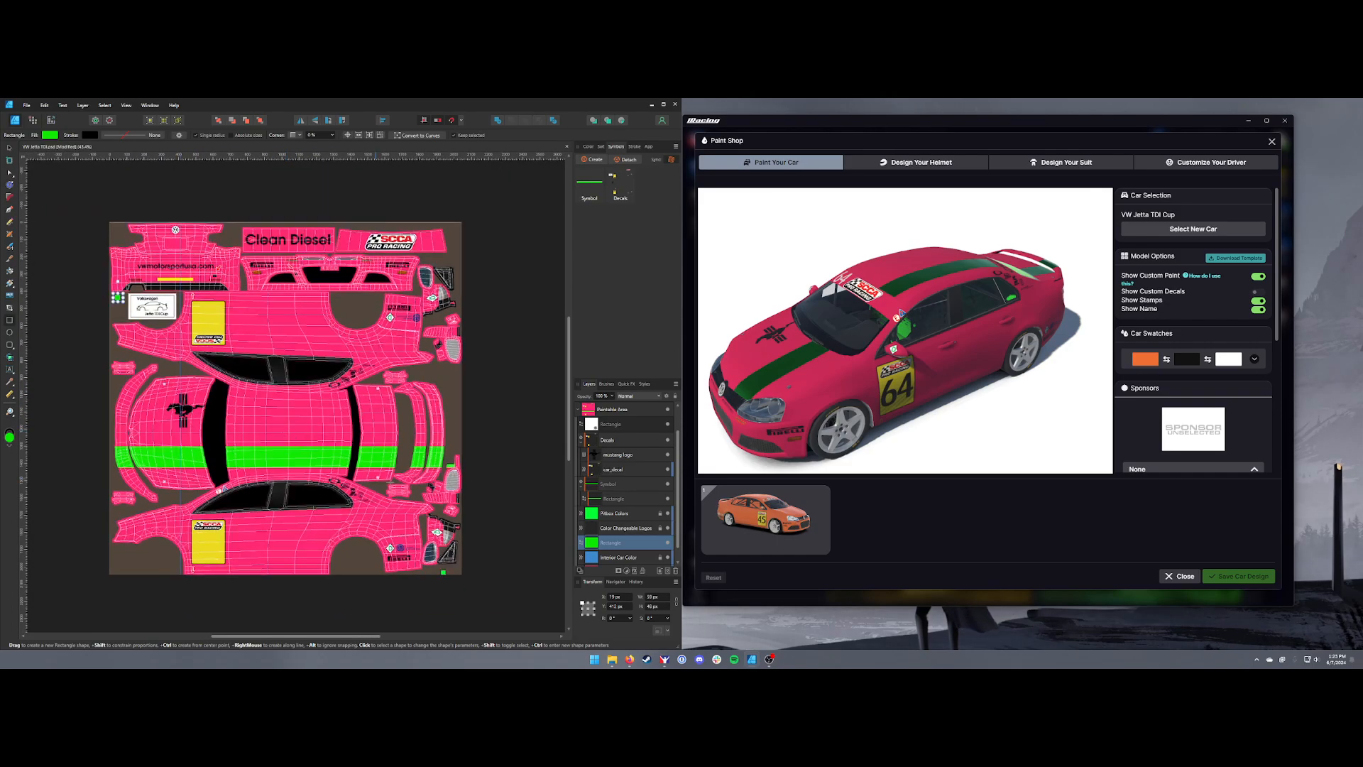